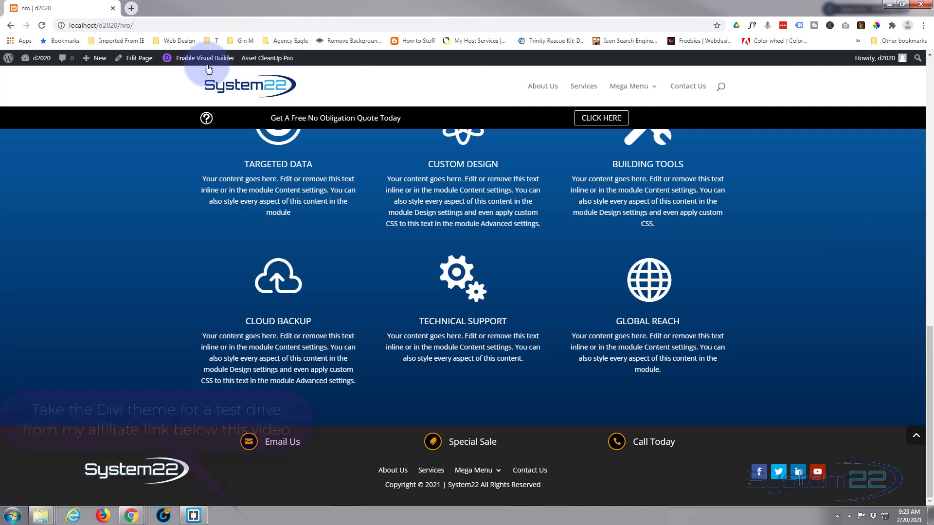
# - Enable the Visual Builder and delete the black quote bar section between About Us and Services
pyautogui.click(202, 59)
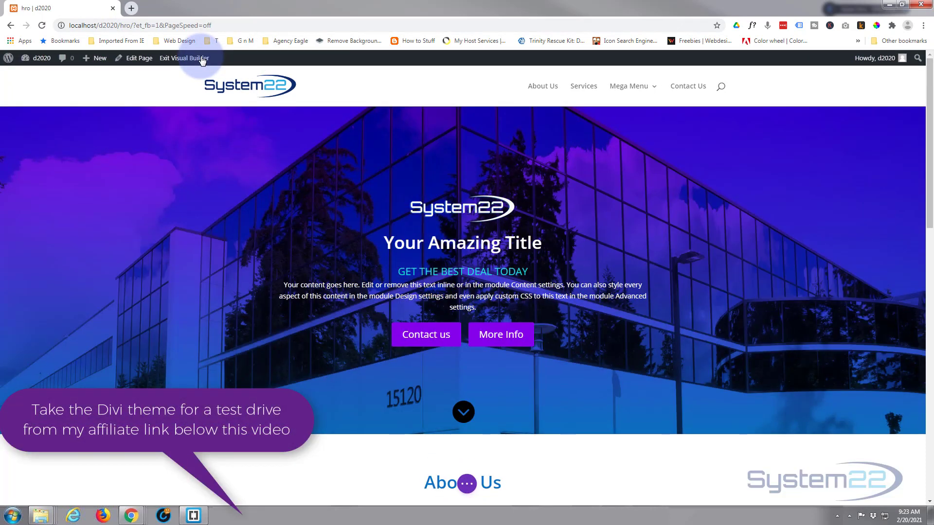
pyautogui.scroll(-5, 209, 177)
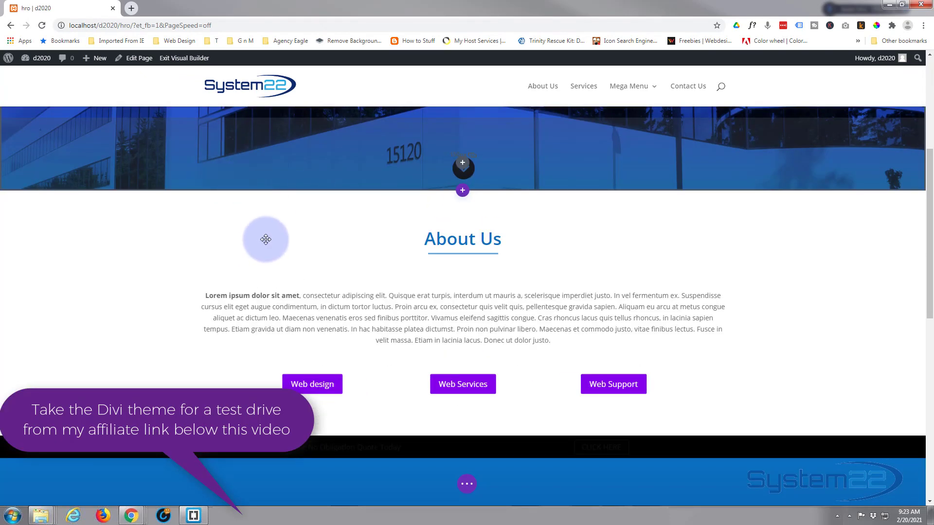
pyautogui.scroll(-3, 265, 236)
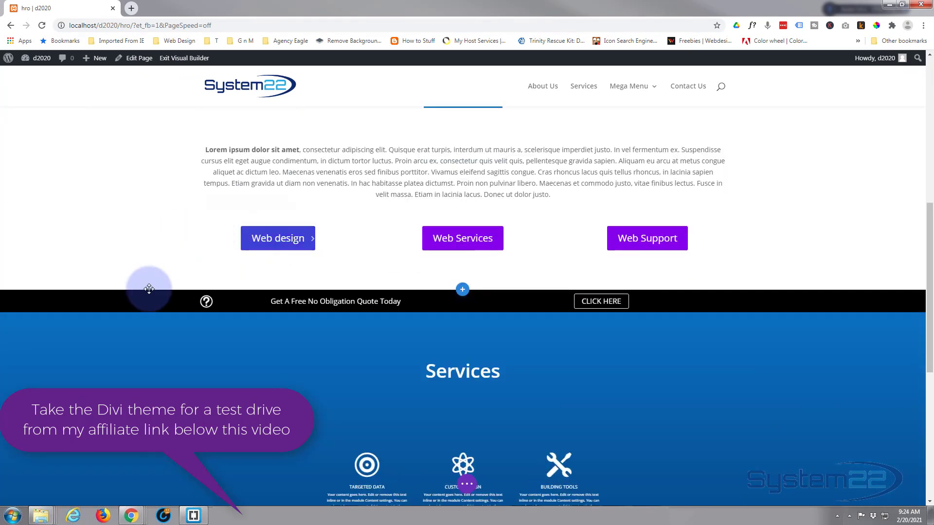
pyautogui.moveTo(56, 291)
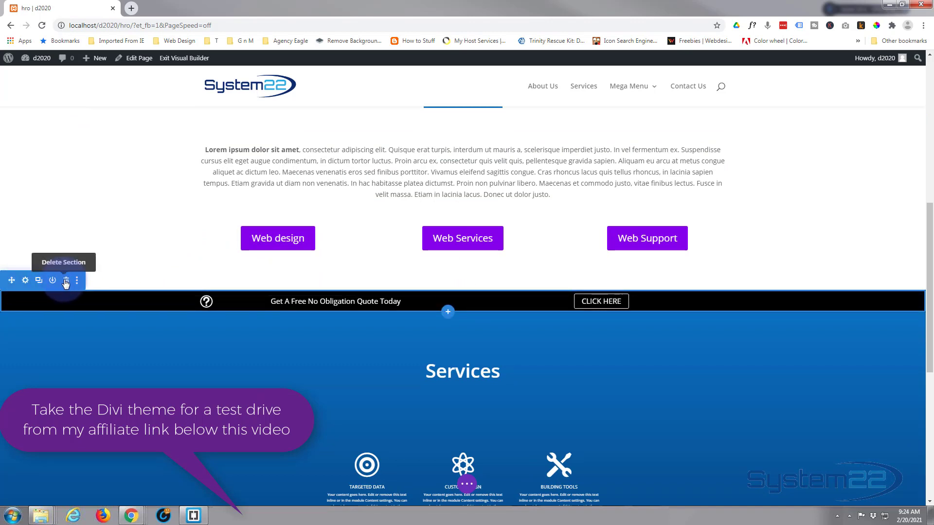
pyautogui.click(66, 281)
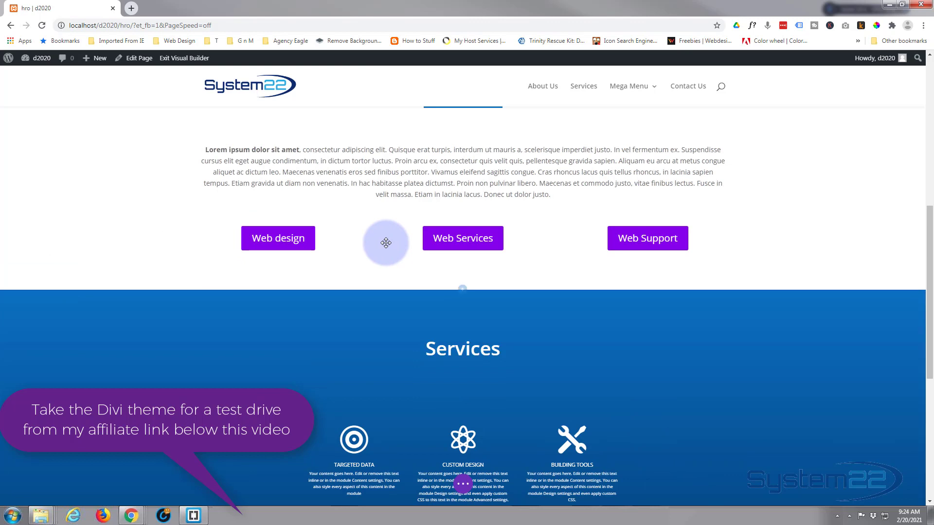
# - Insert a regular section above Services with a row of two equal columns and add a Blurb module to the first column
pyautogui.click(462, 291)
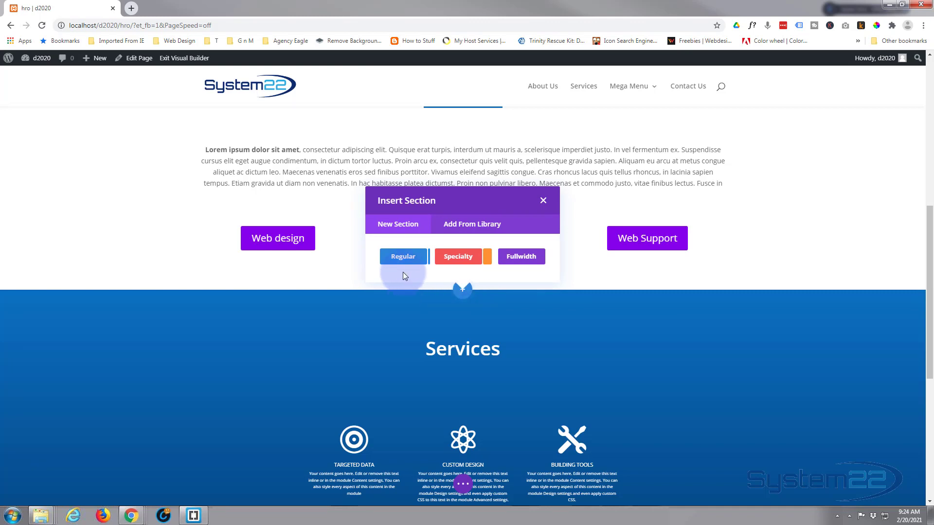
pyautogui.click(403, 259)
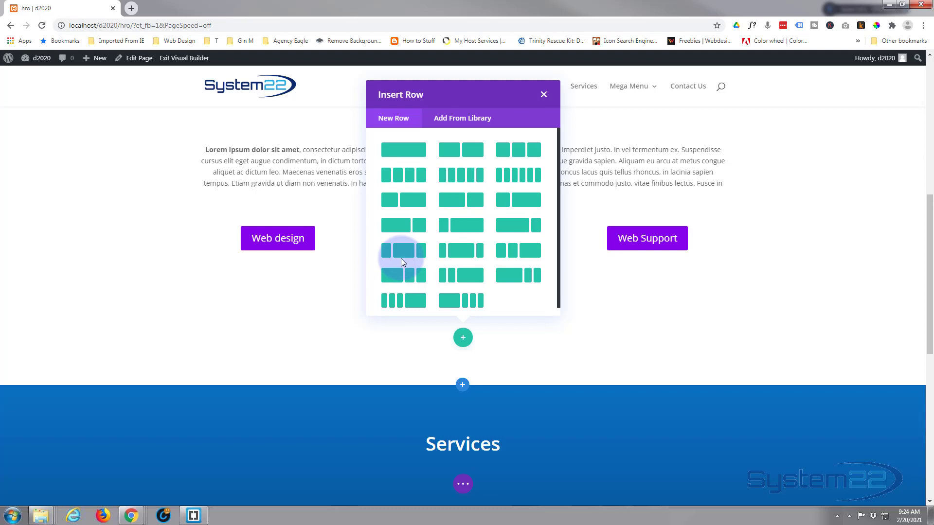
pyautogui.click(468, 154)
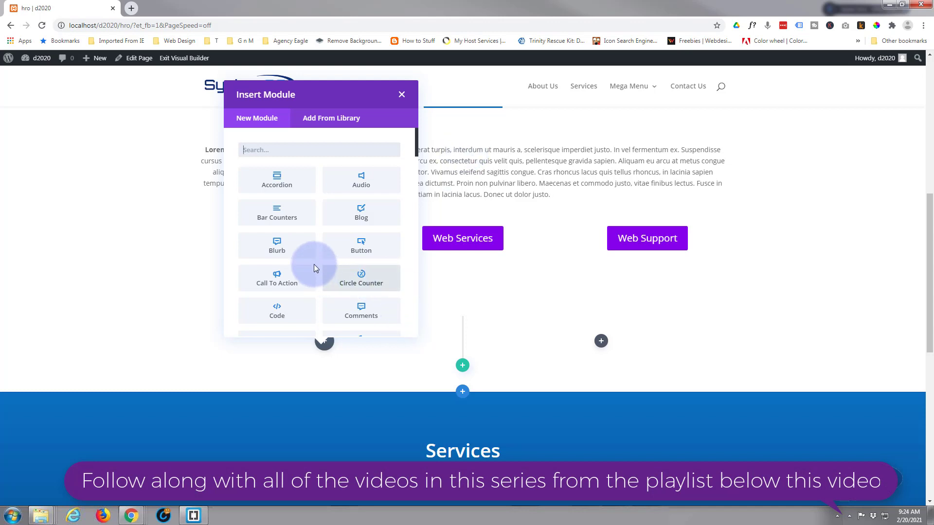
pyautogui.click(287, 246)
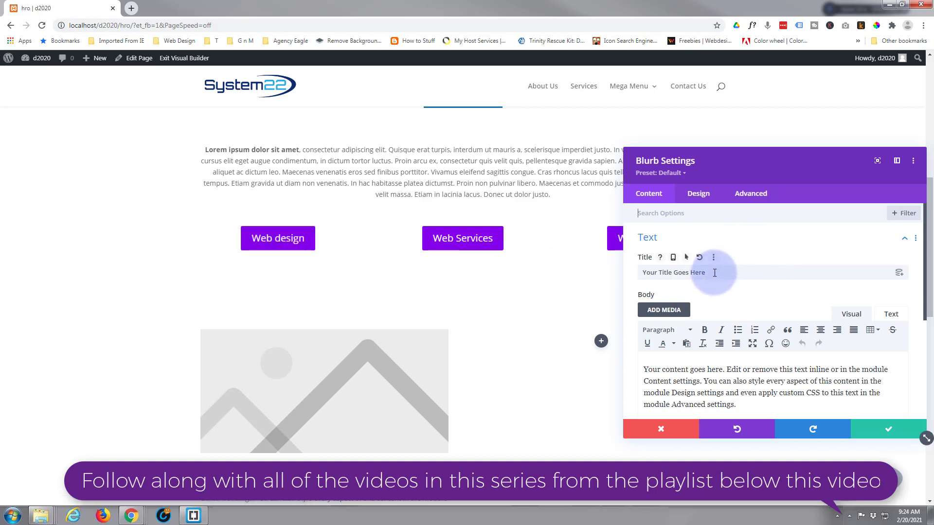
# - Clear the blurb's title and replace its body text with "Get A Free No Obligation Quote Today!"
pyautogui.moveTo(714, 271); pyautogui.dragTo(591, 270)
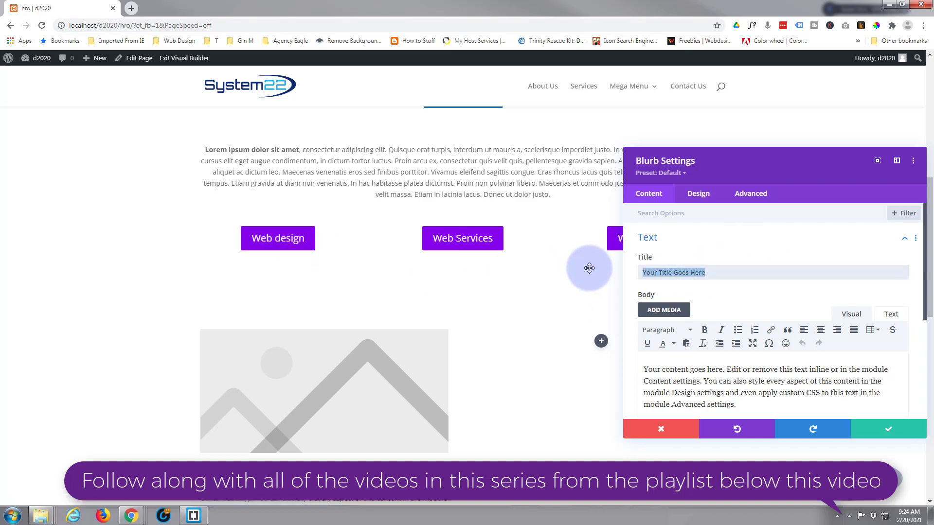
pyautogui.press('BackSpace')
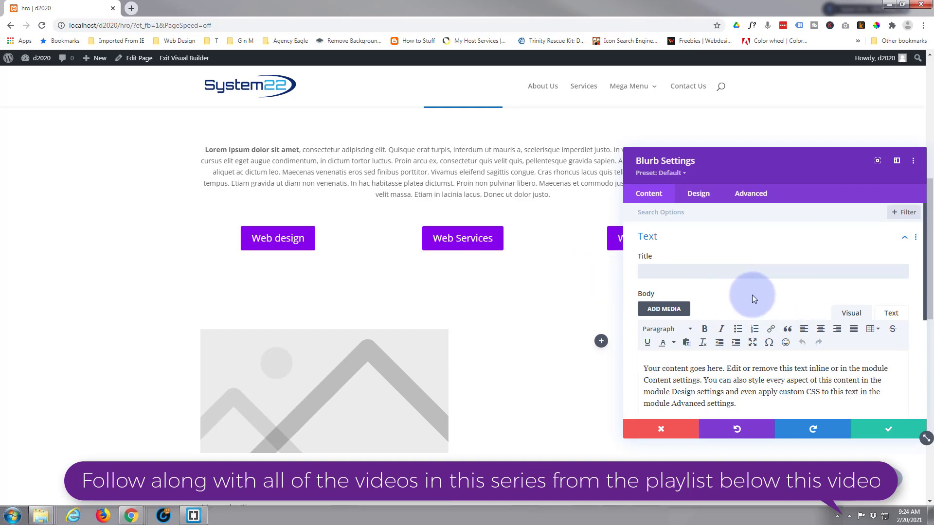
pyautogui.scroll(-3, 753, 295)
pyautogui.click(743, 284)
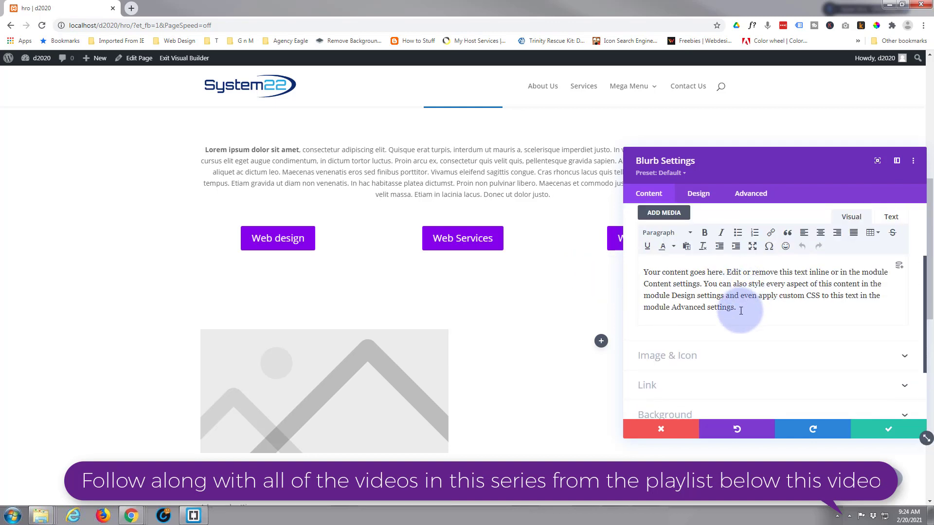
pyautogui.moveTo(738, 309); pyautogui.dragTo(631, 269)
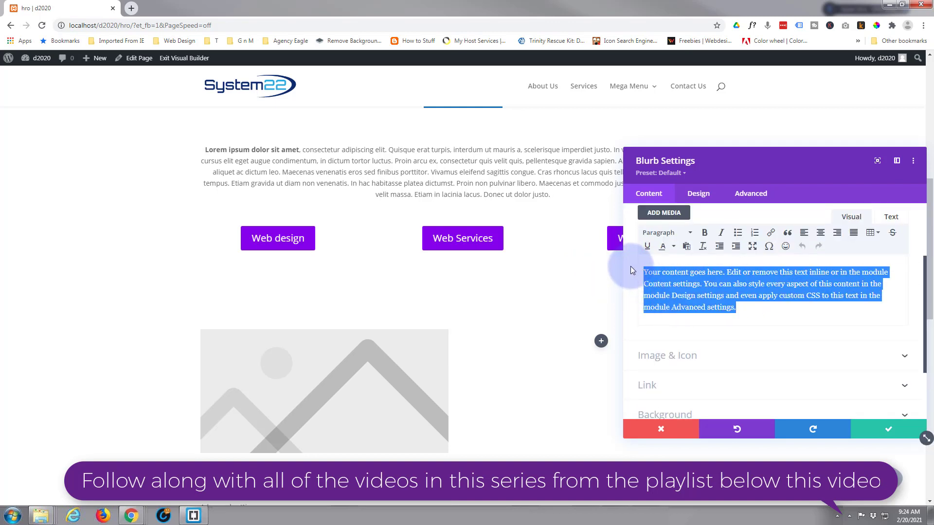
pyautogui.press('BackSpace')
pyautogui.write('Get A F')
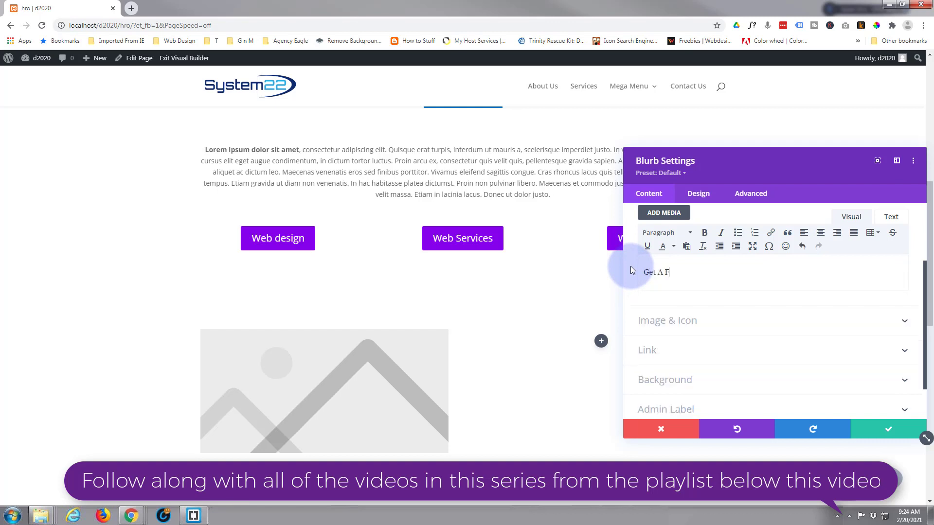
pyautogui.write('ree No Obligation Quote Today!')
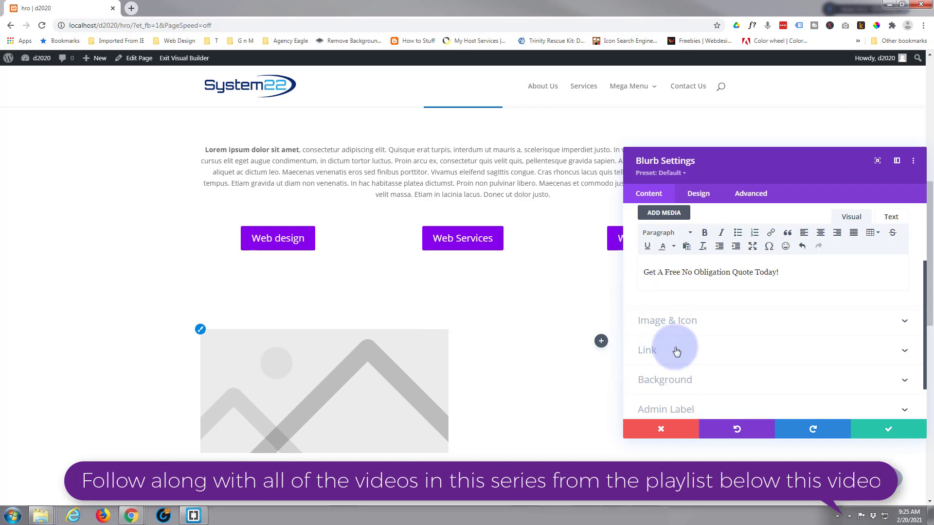
# - Make the blurb use an icon instead of an image and choose the outlined circled question mark
pyautogui.scroll(-1, 725, 306)
pyautogui.click(720, 273)
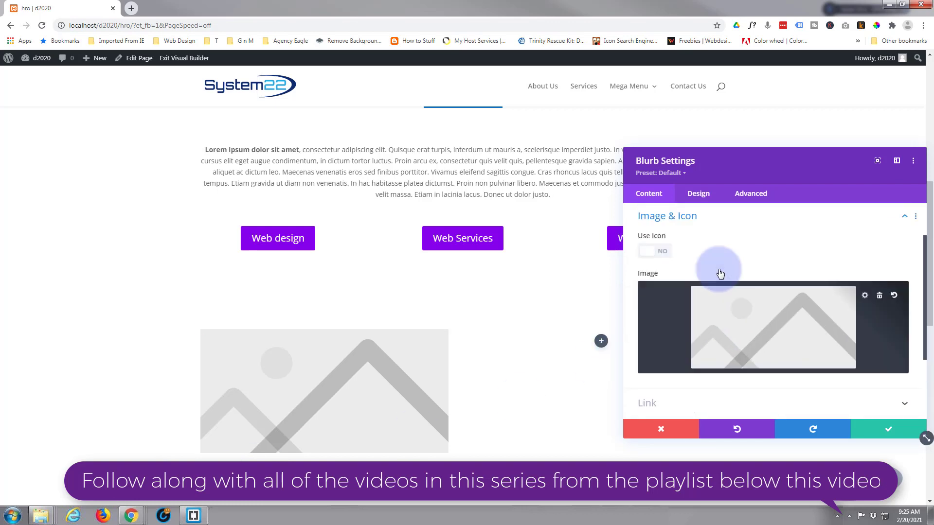
pyautogui.click(664, 254)
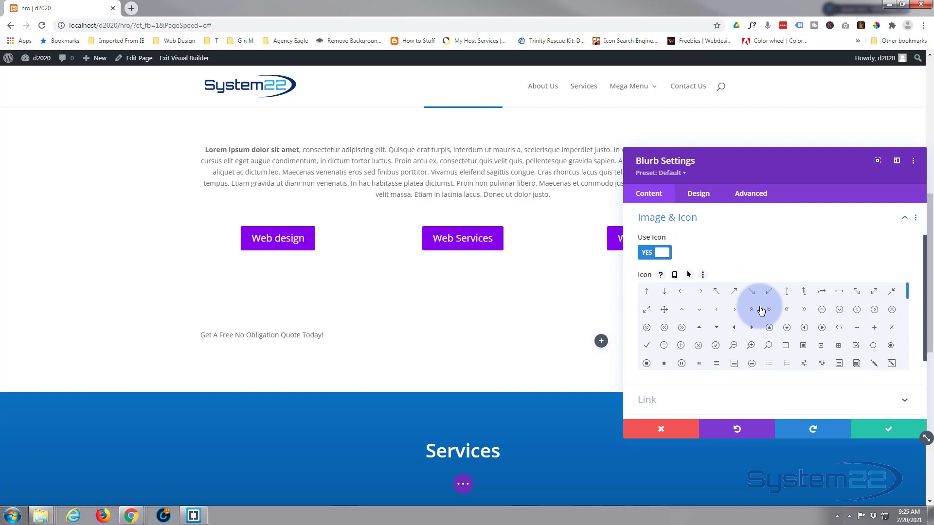
pyautogui.scroll(-3, 761, 311)
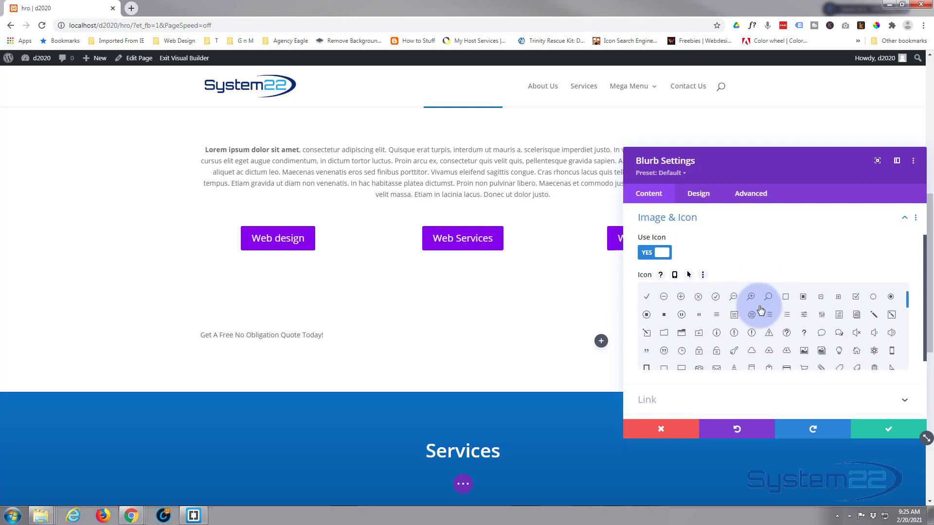
pyautogui.click(787, 336)
pyautogui.scroll(-3, 759, 329)
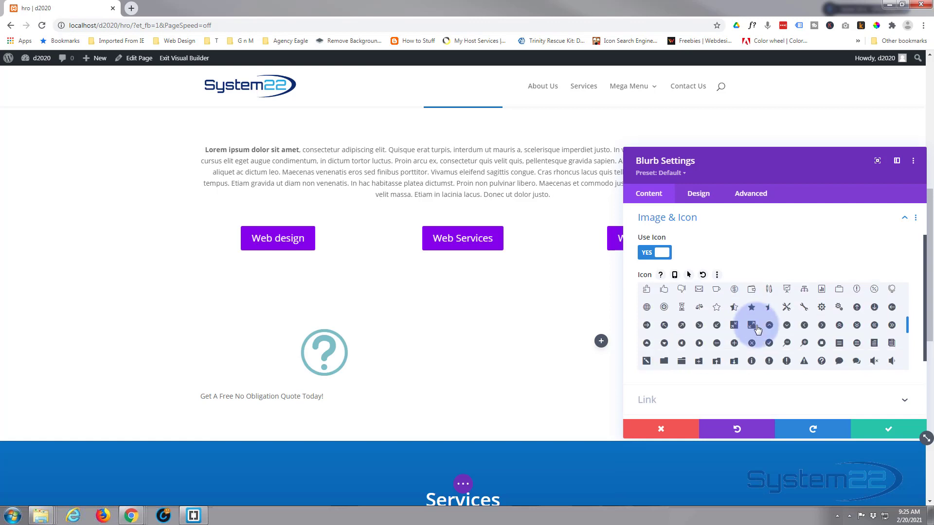
pyautogui.scroll(-1, 757, 329)
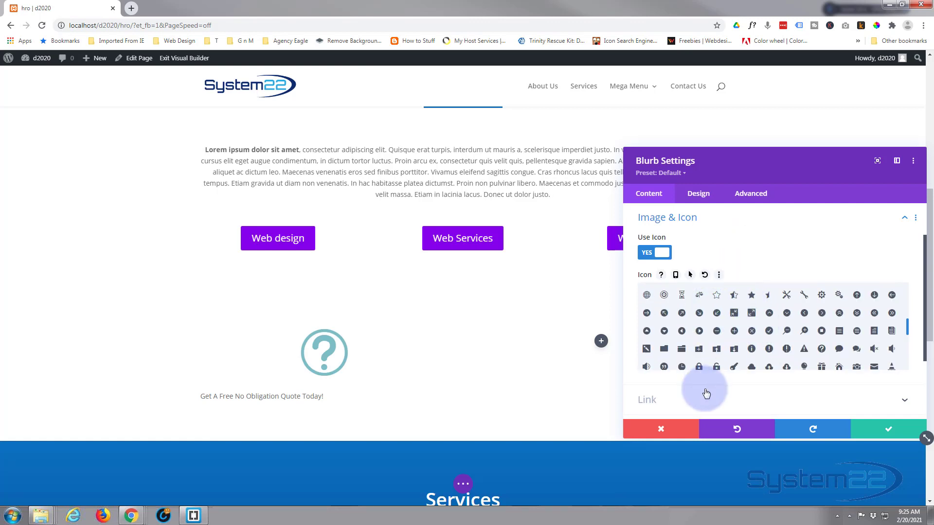
pyautogui.scroll(-1, 705, 390)
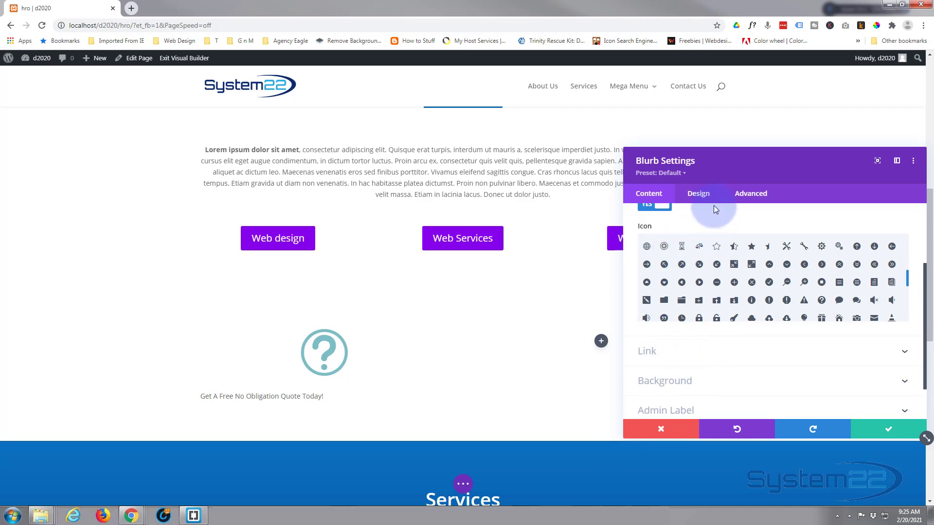
pyautogui.scroll(-1, 683, 353)
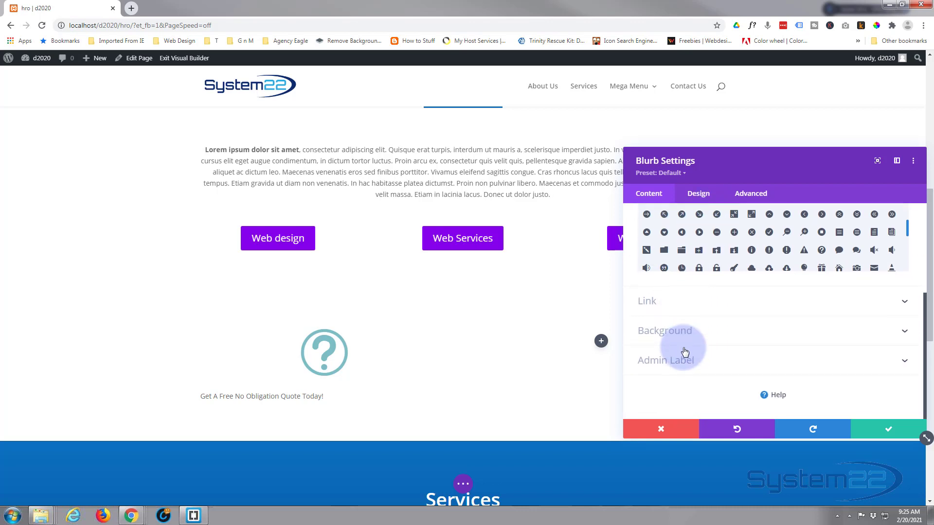
# - Set the blurb's image/icon placement to Left in its design settings
pyautogui.click(711, 196)
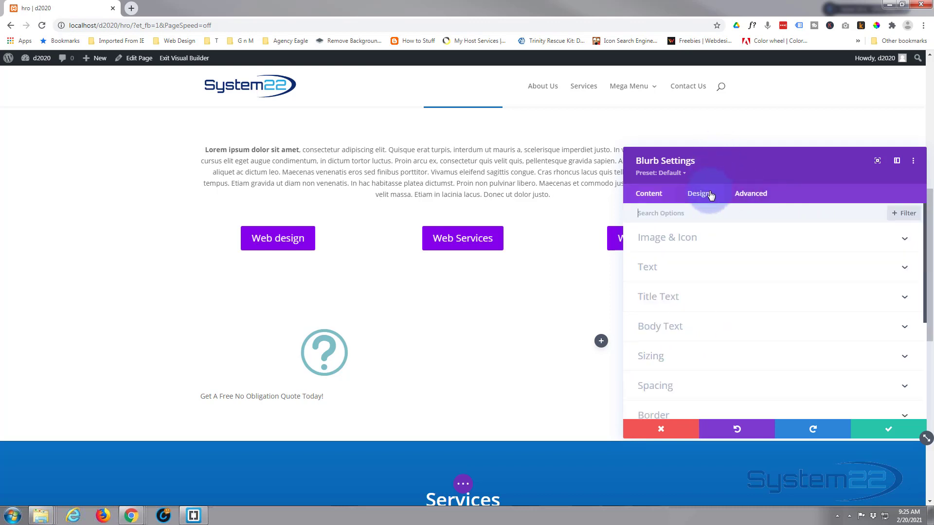
pyautogui.click(733, 241)
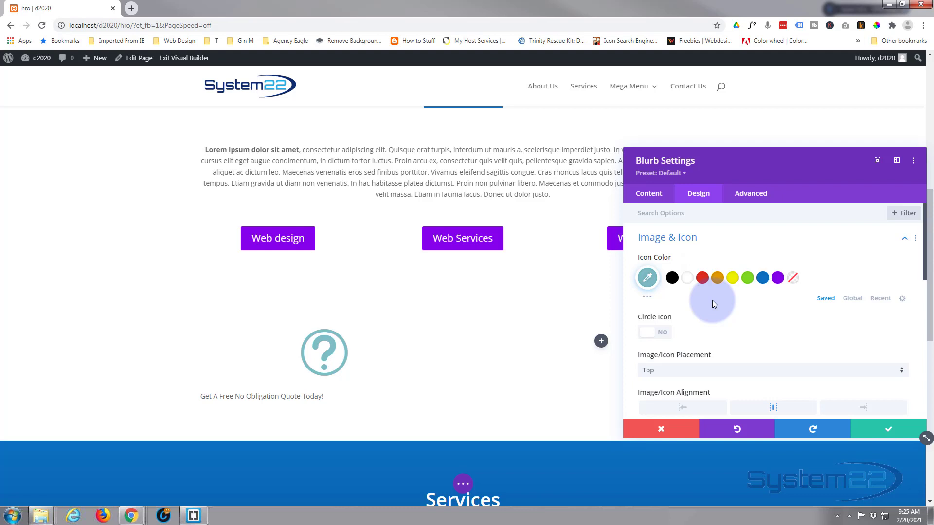
pyautogui.scroll(-1, 712, 299)
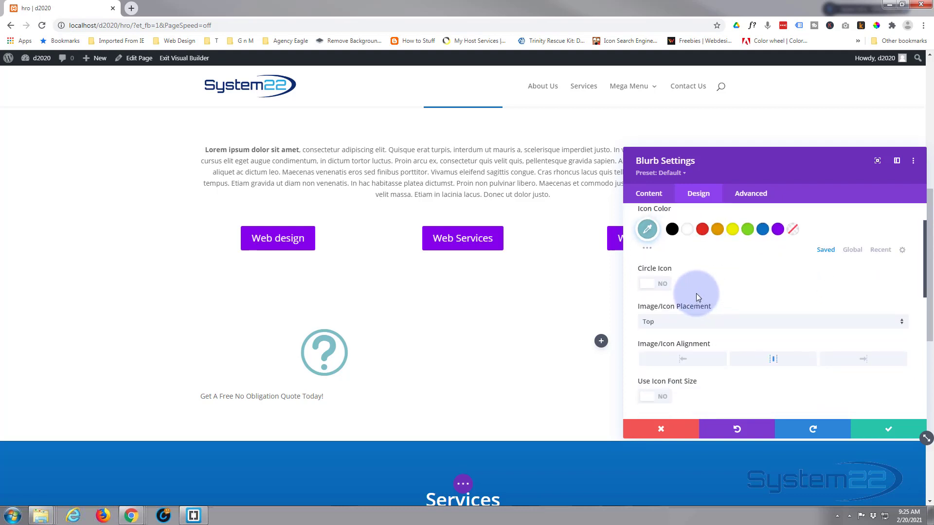
pyautogui.scroll(-1, 696, 293)
pyautogui.click(714, 276)
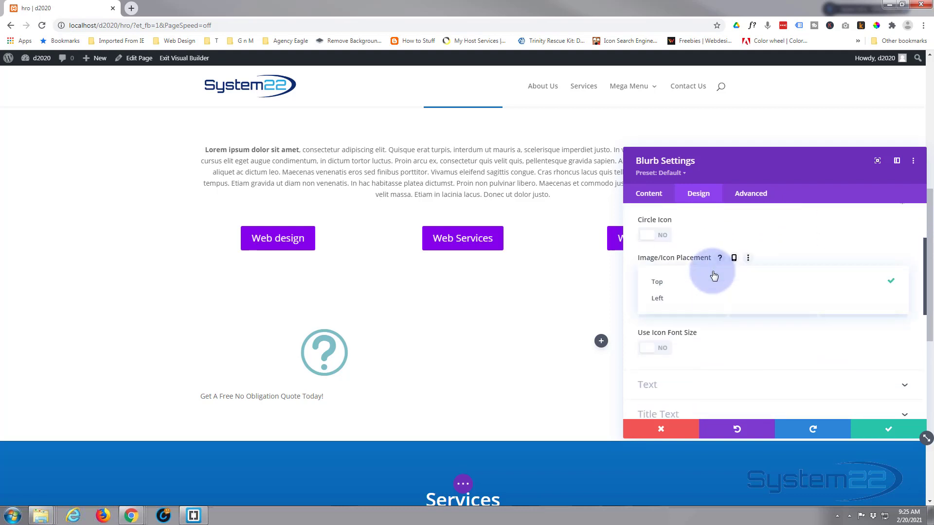
pyautogui.click(673, 303)
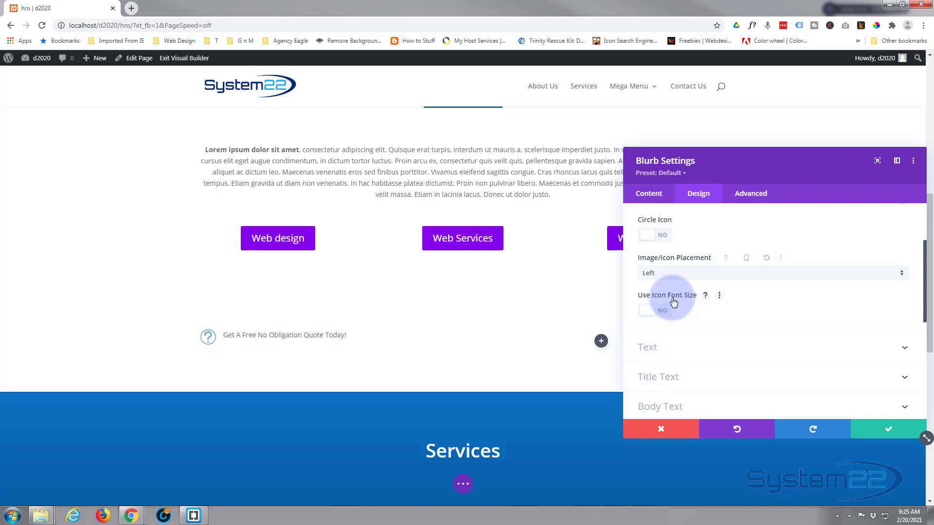
# - Enable the custom icon font size for the blurb, set it to 20px, and save the module
pyautogui.click(659, 314)
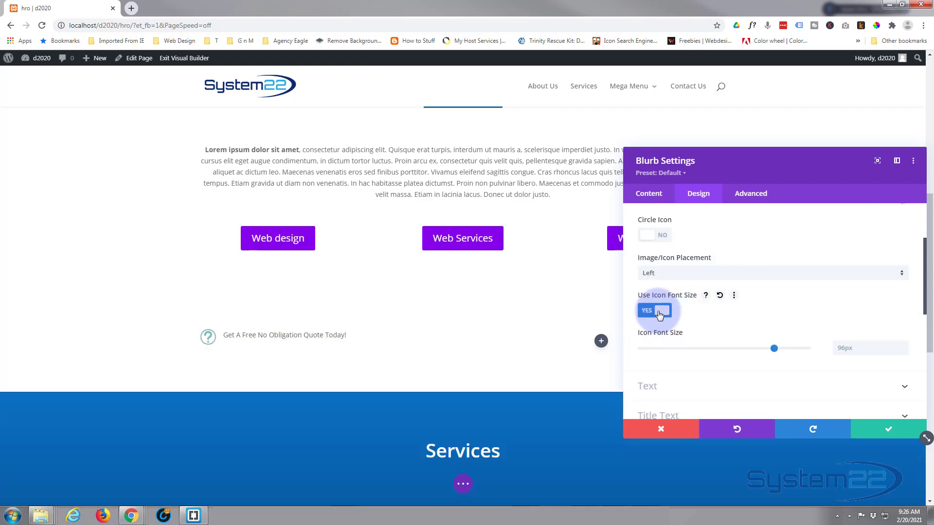
pyautogui.moveTo(772, 351); pyautogui.dragTo(669, 354)
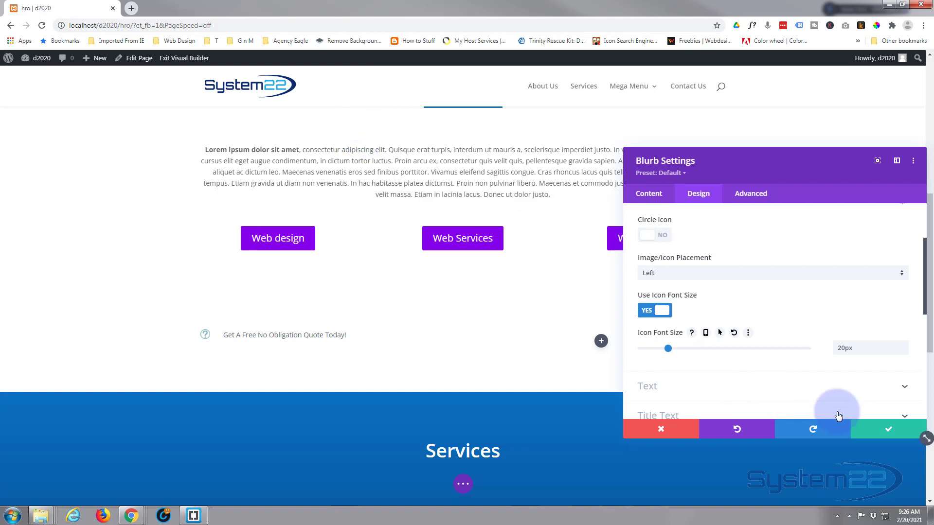
pyautogui.click(888, 430)
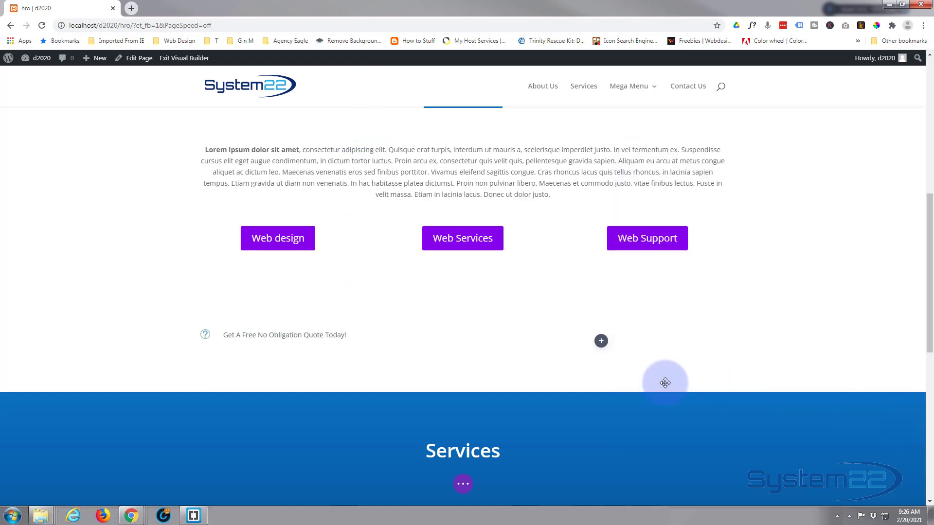
# - Add a Button module to the row's second column and save it with its default text
pyautogui.click(601, 342)
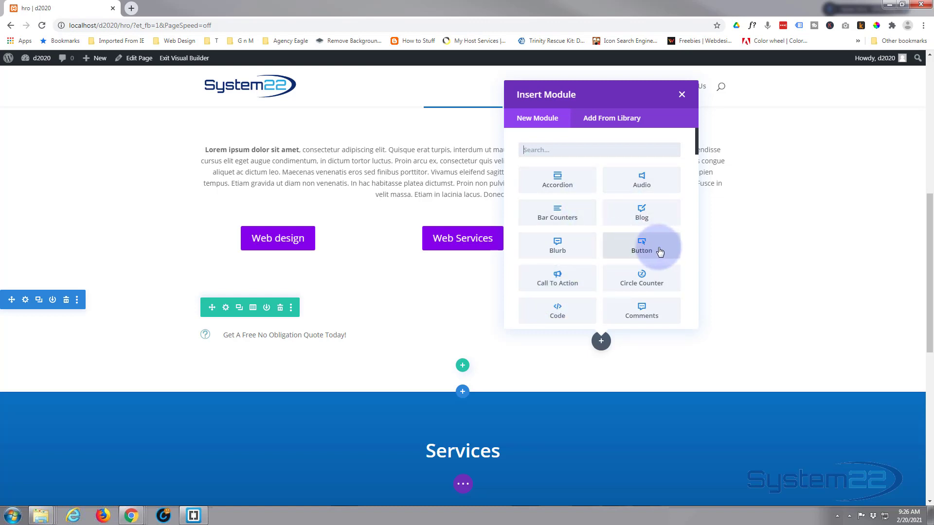
pyautogui.click(642, 249)
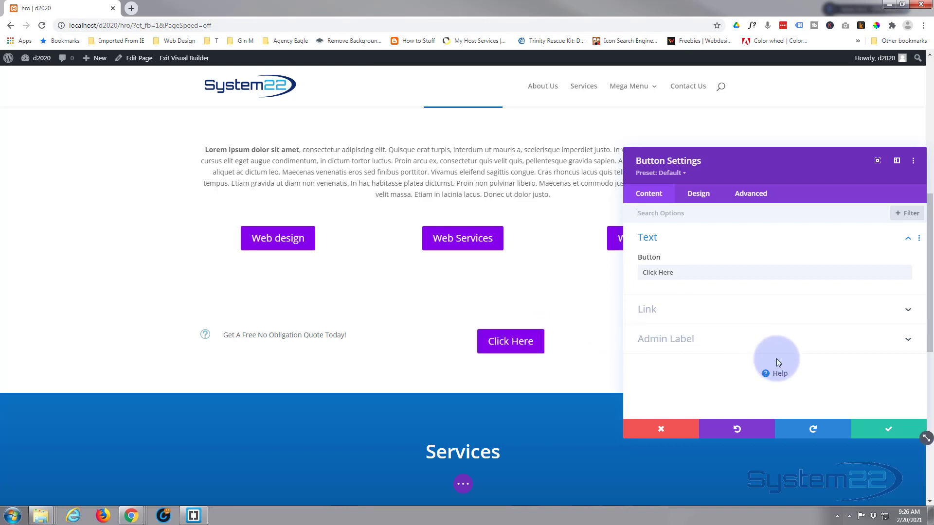
pyautogui.click(898, 435)
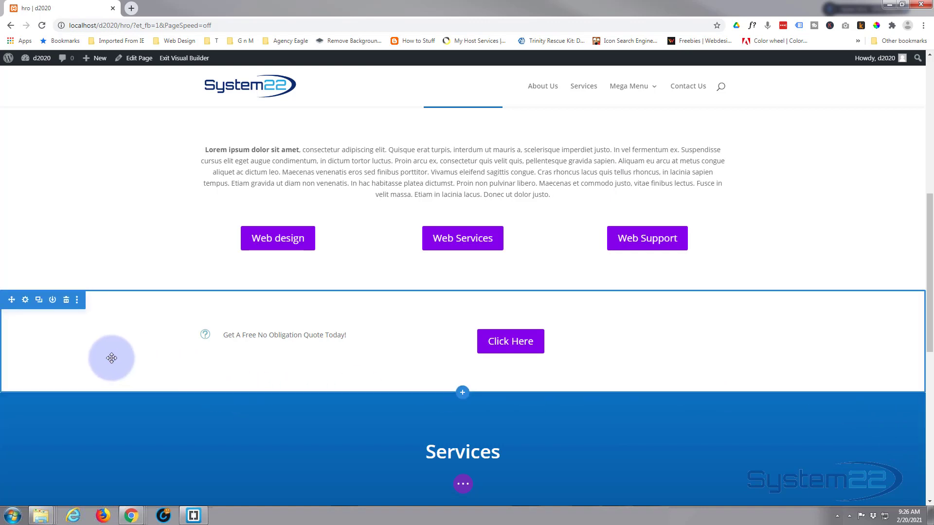
# - Give the quote bar's section a black background and set its top and bottom padding to 0px
pyautogui.click(26, 301)
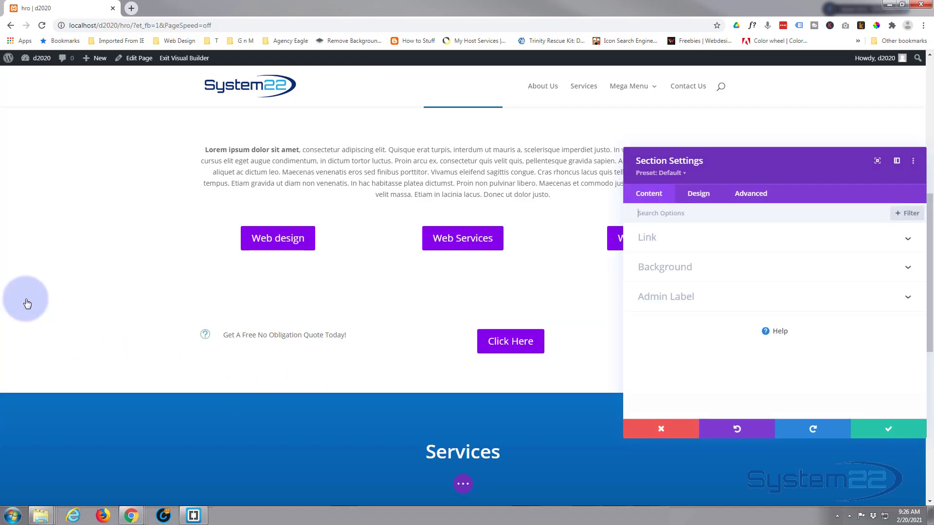
pyautogui.click(718, 271)
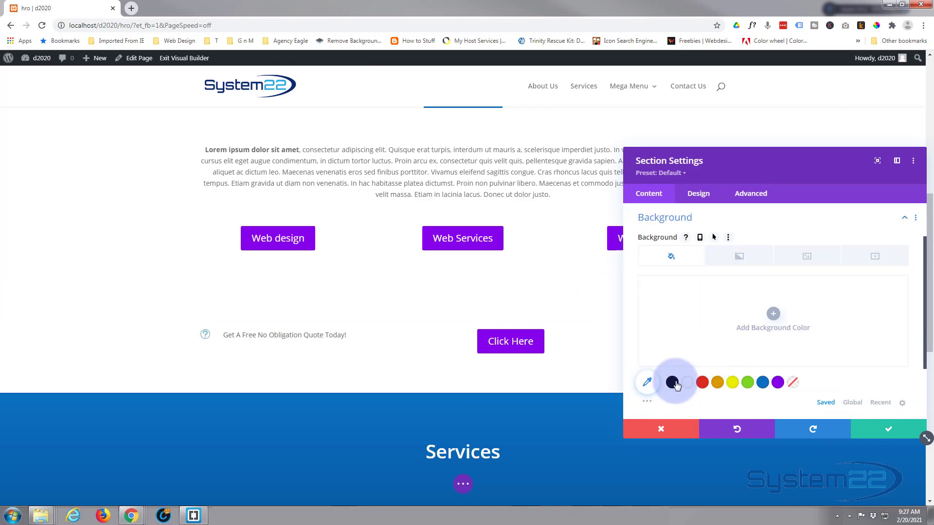
pyautogui.click(677, 384)
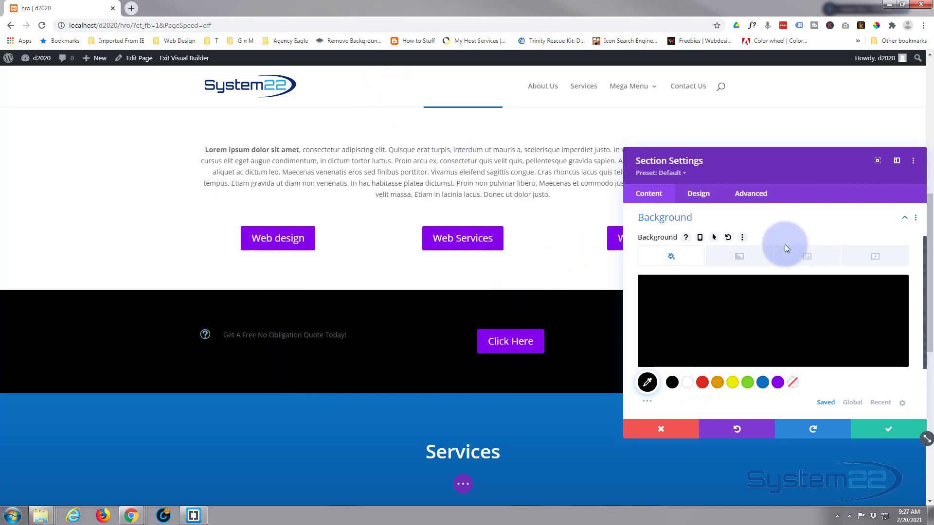
pyautogui.click(698, 195)
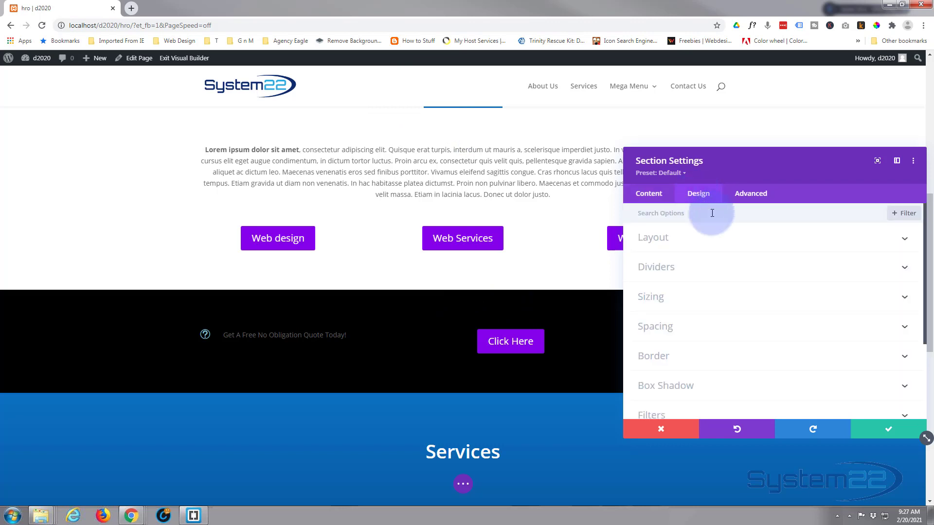
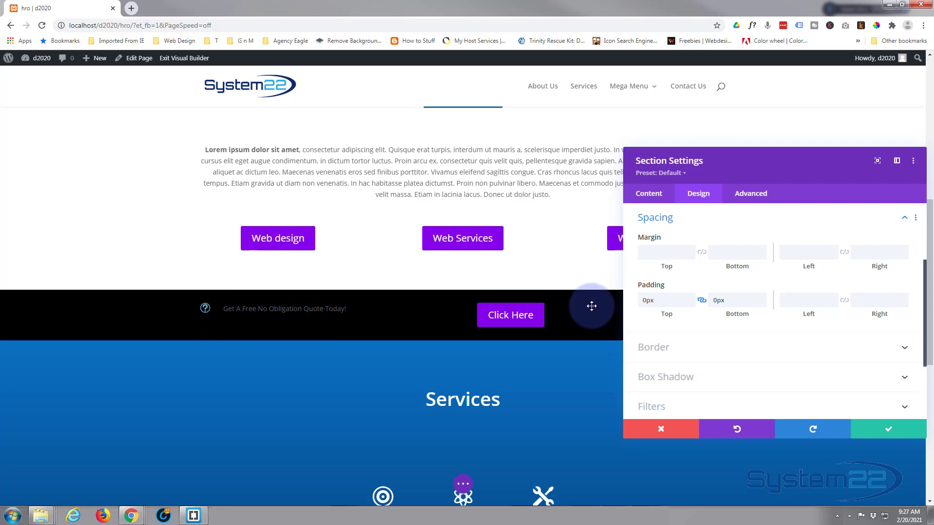
# - Set the section's sticky position to Stick to Top, check it by scrolling the page, and save the section
pyautogui.click(752, 197)
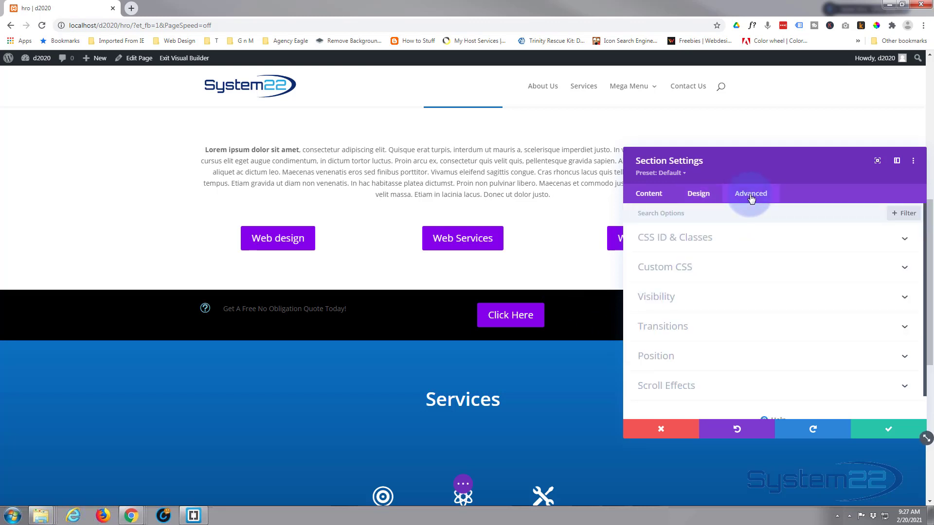
pyautogui.scroll(-1, 759, 273)
pyautogui.click(734, 363)
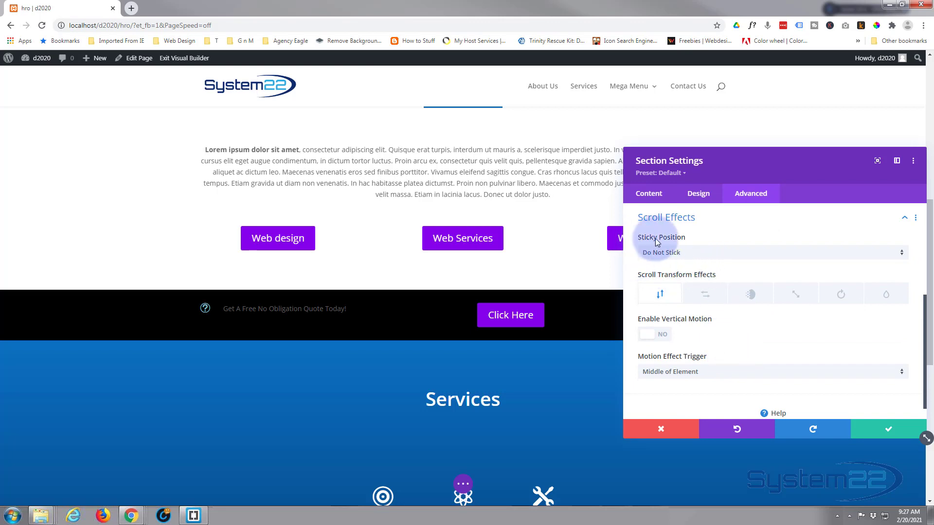
pyautogui.click(710, 253)
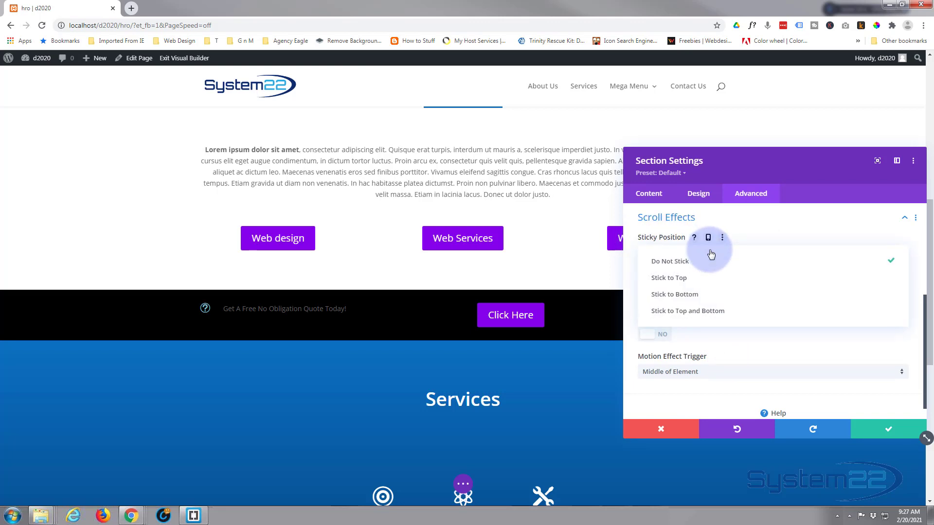
pyautogui.click(672, 283)
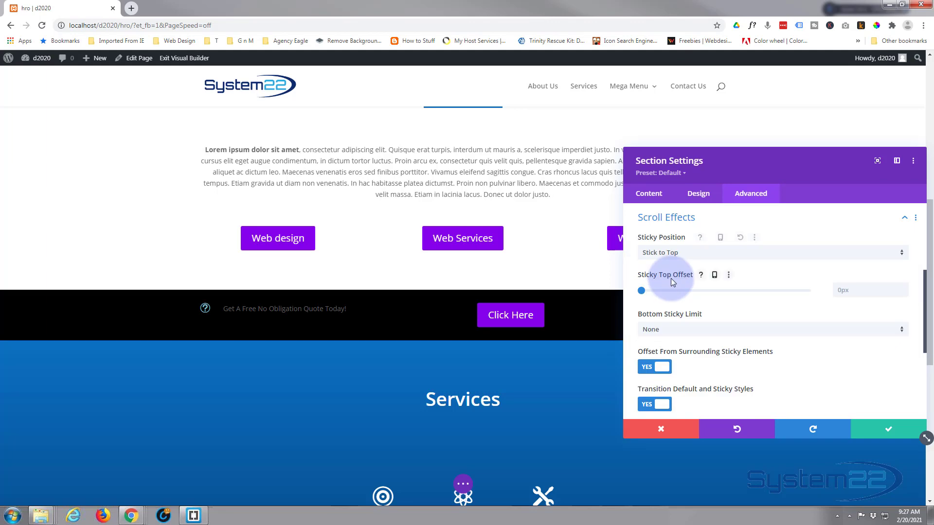
pyautogui.scroll(-5, 452, 402)
pyautogui.scroll(-3, 452, 402)
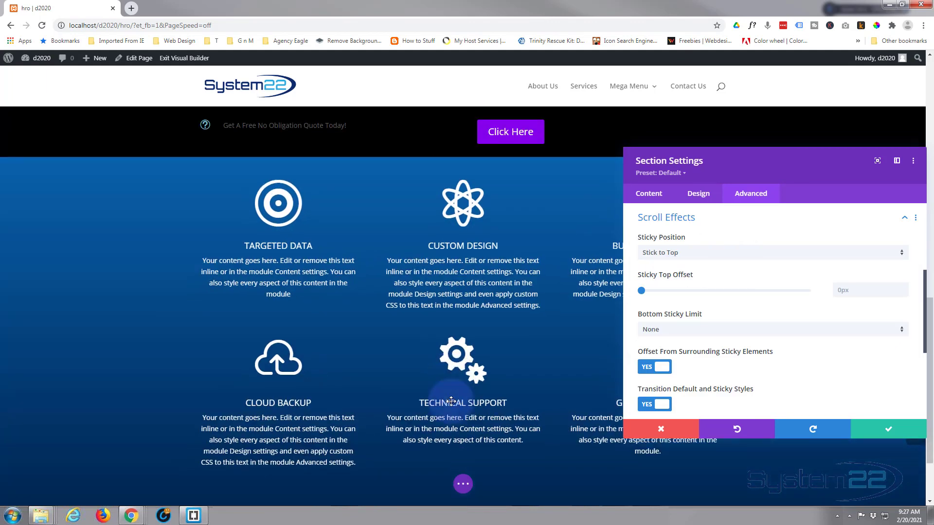
pyautogui.scroll(8, 451, 401)
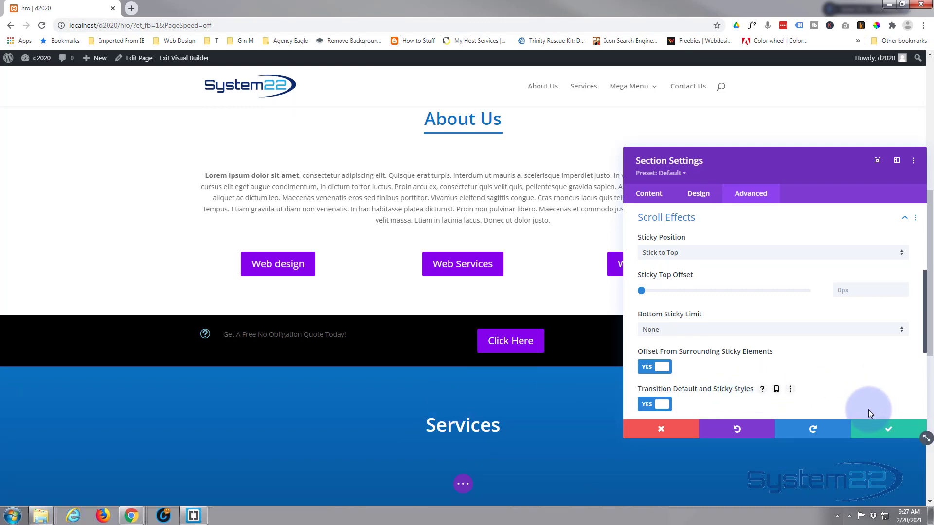
pyautogui.click(890, 429)
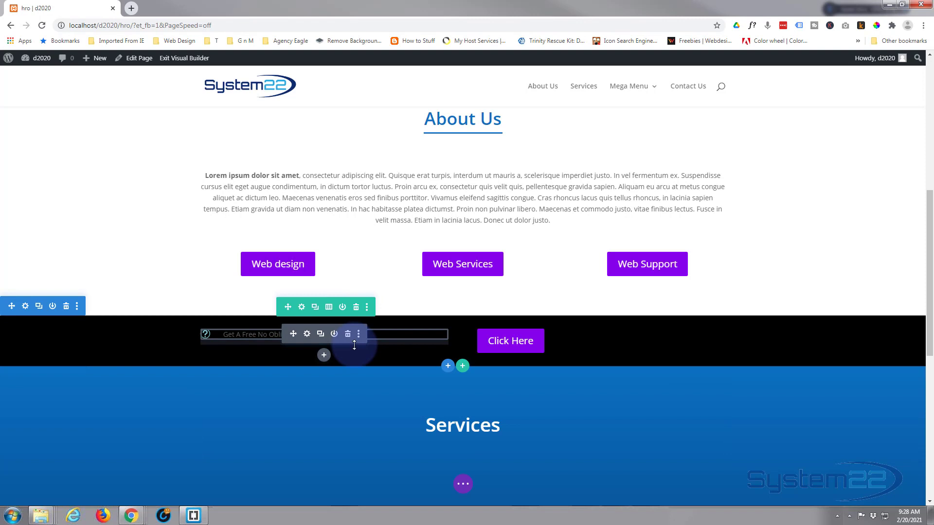
# - Change the blurb's icon color to white in its design settings
pyautogui.click(307, 334)
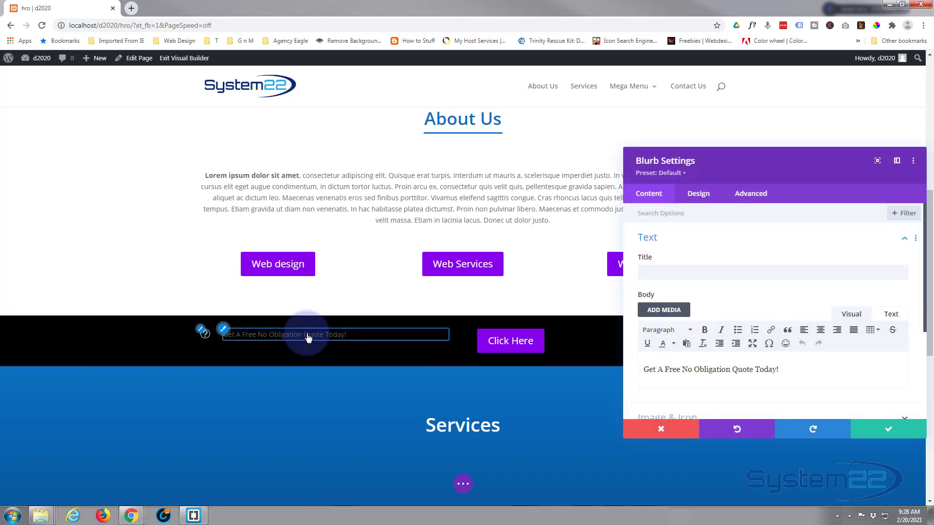
pyautogui.click(649, 197)
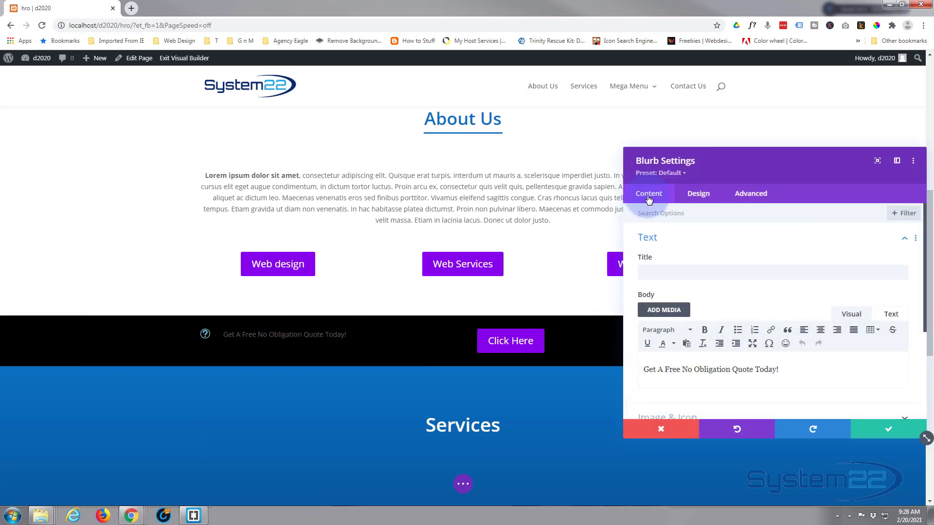
pyautogui.click(706, 196)
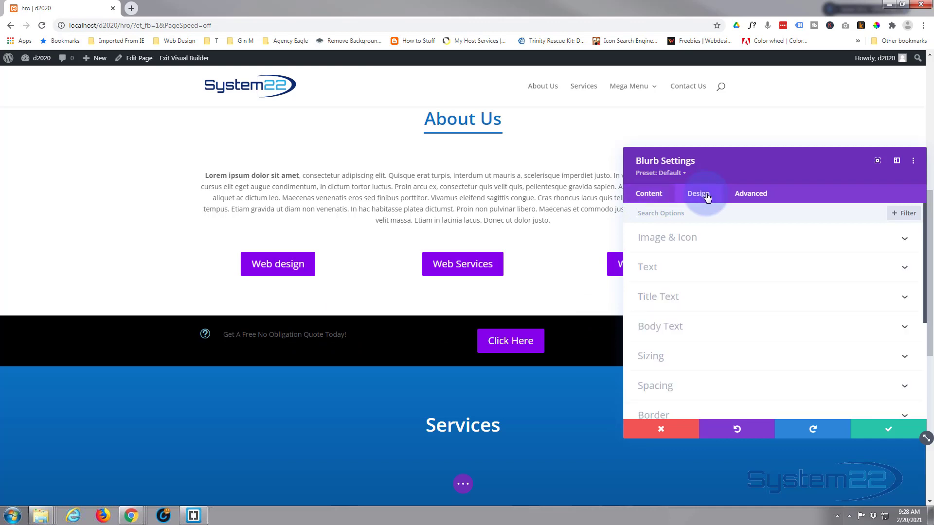
pyautogui.click(723, 236)
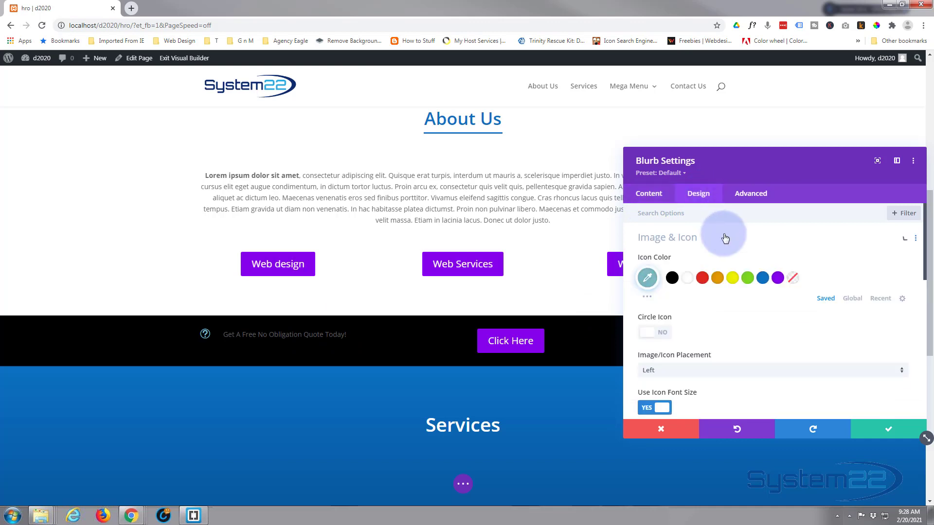
pyautogui.click(687, 280)
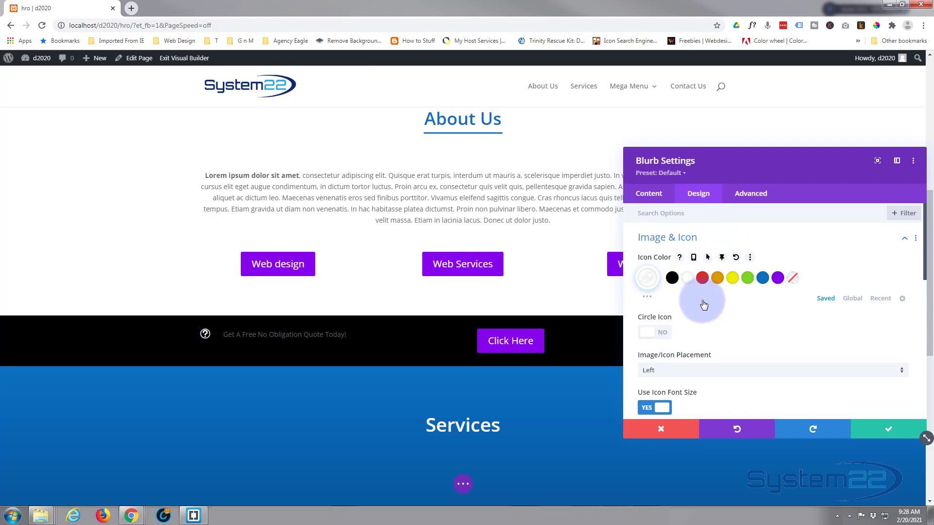
# - Center the blurb's body text and color it white
pyautogui.scroll(-3, 702, 300)
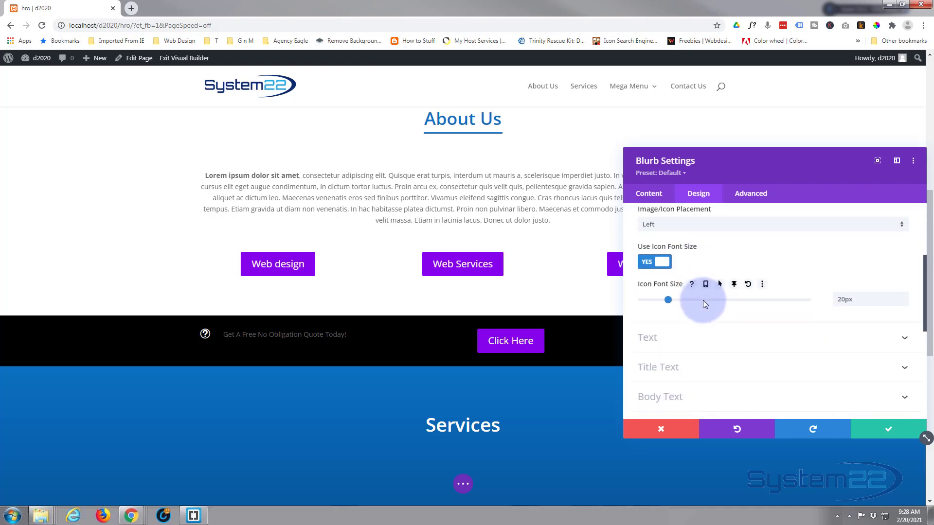
pyautogui.scroll(-2, 703, 300)
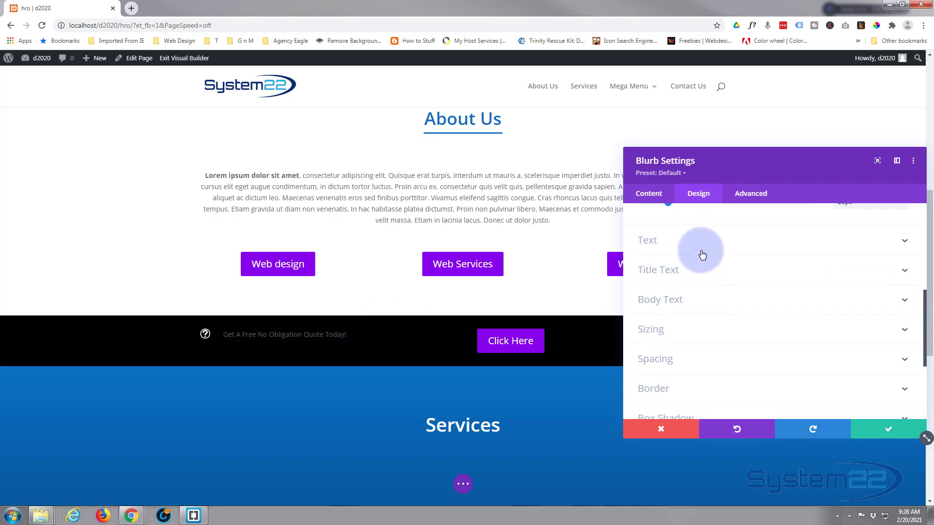
pyautogui.click(243, 334)
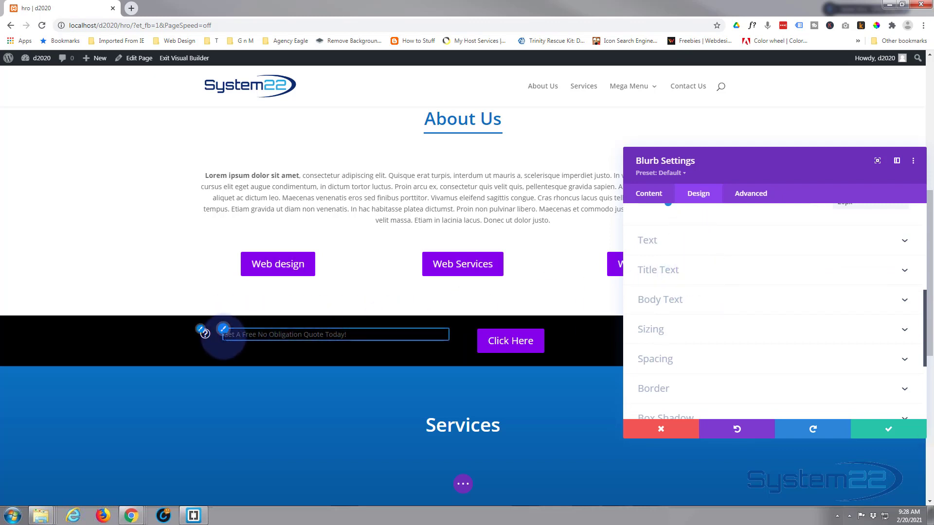
pyautogui.click(224, 332)
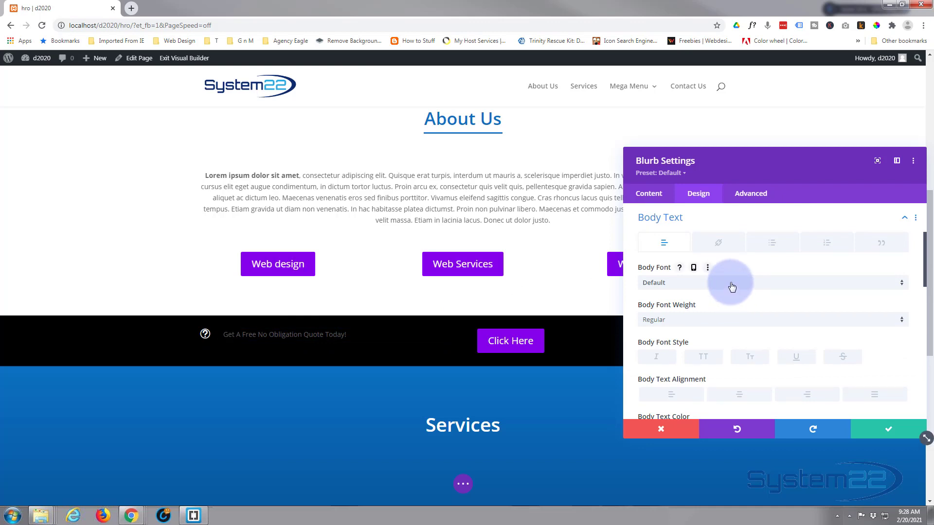
pyautogui.scroll(-2, 733, 287)
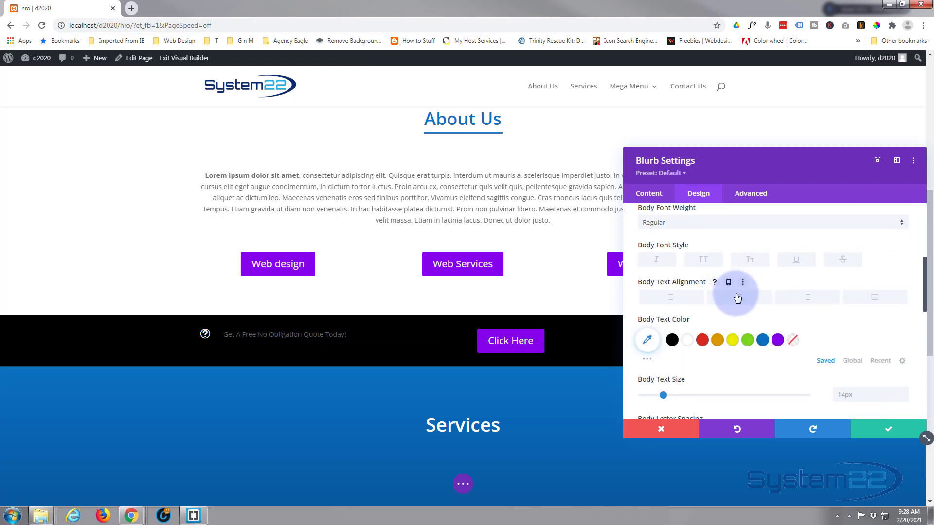
pyautogui.click(738, 298)
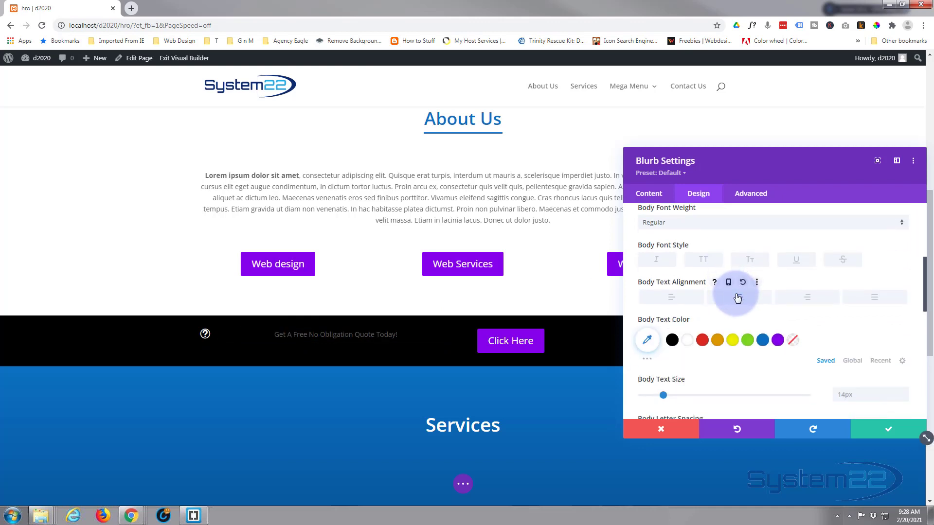
pyautogui.click(688, 341)
# - Set the blurb's body text size to 15px and save the module
pyautogui.scroll(-1, 687, 340)
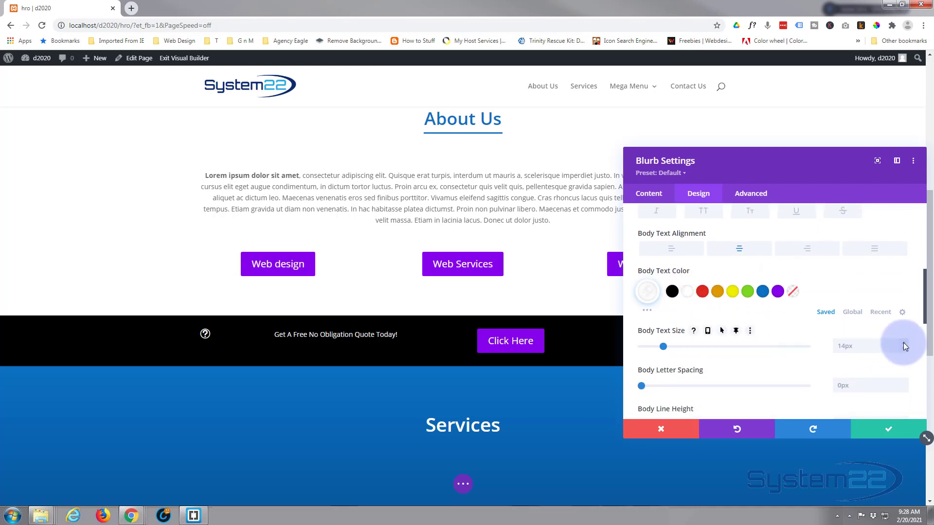
pyautogui.press('Up')
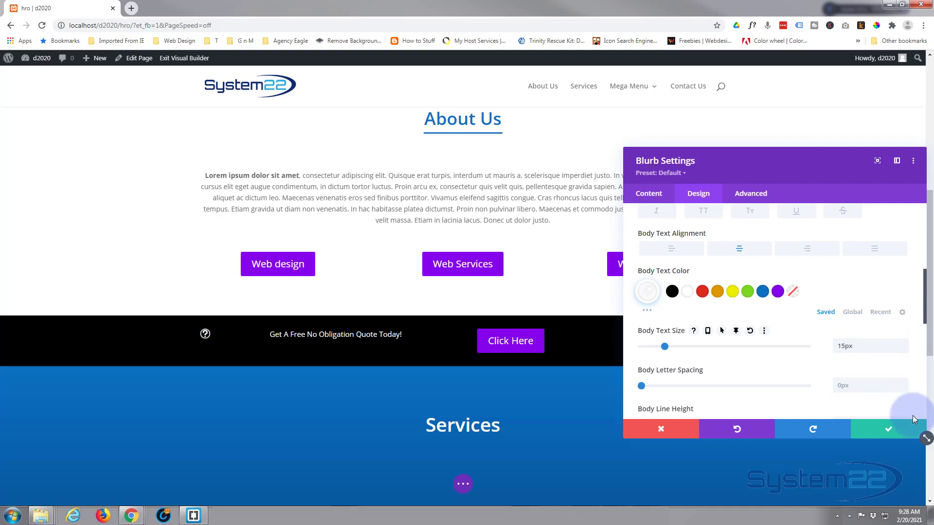
pyautogui.click(898, 431)
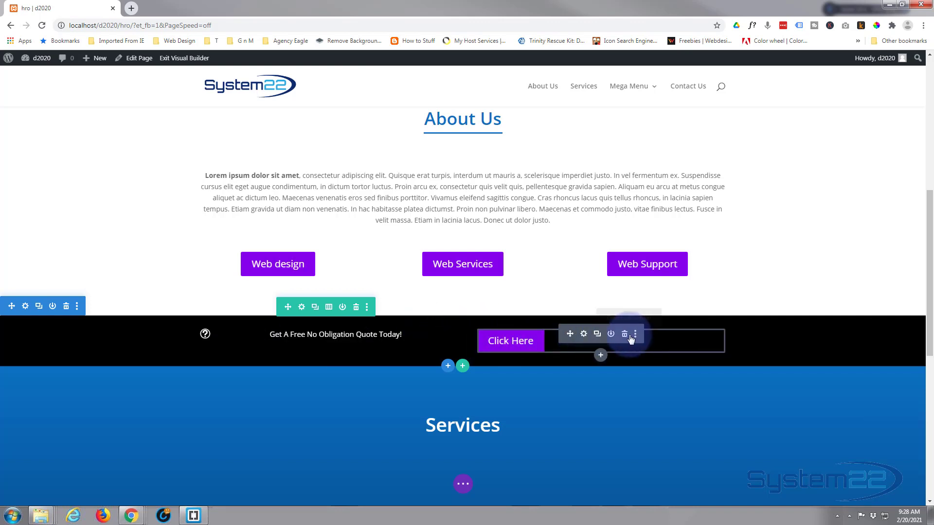
# - Center the button's alignment in its column and move the settings window clear of the button
pyautogui.click(584, 335)
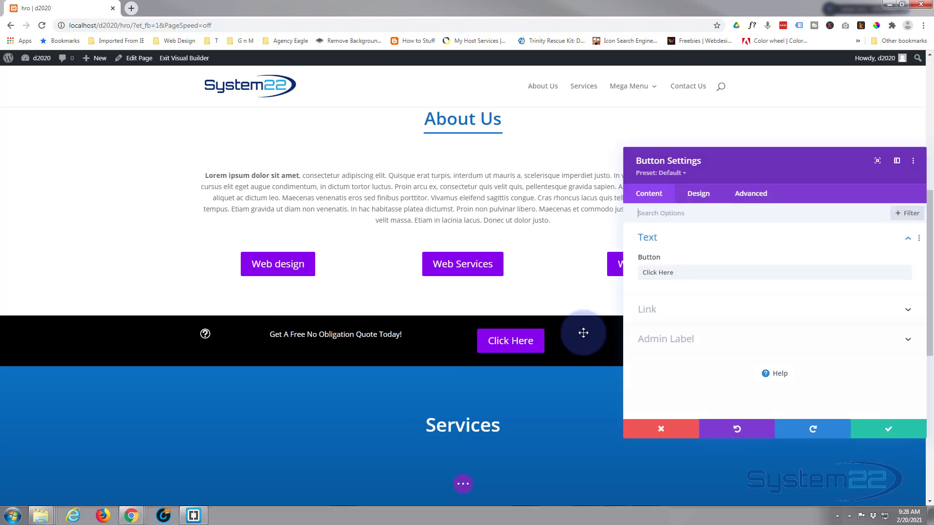
pyautogui.click(701, 195)
pyautogui.click(728, 237)
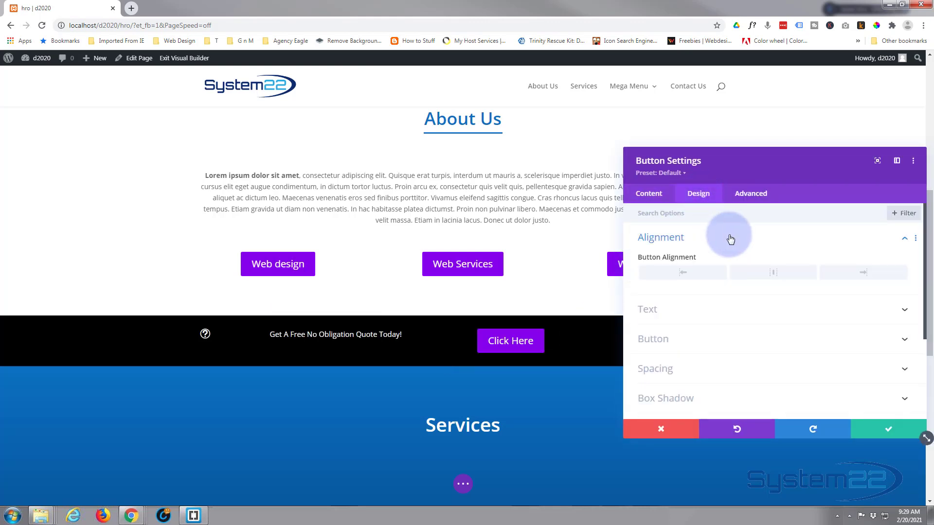
pyautogui.click(766, 273)
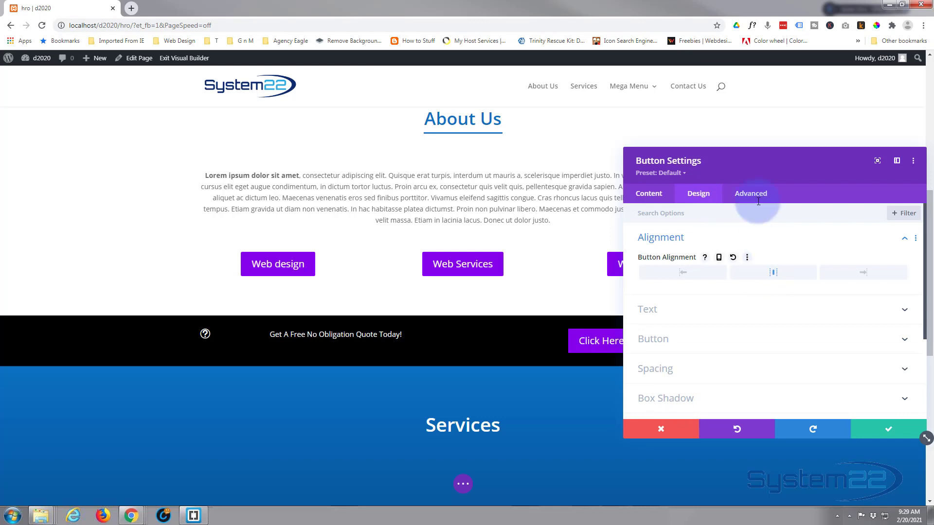
pyautogui.moveTo(765, 171); pyautogui.dragTo(824, 146)
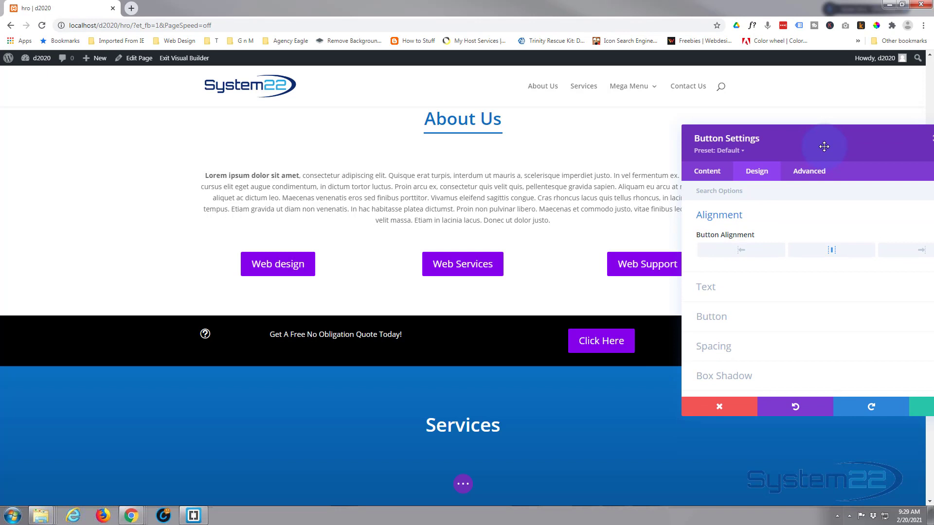
# - Change the button's text to "Get Quote" and open its link settings
pyautogui.click(712, 175)
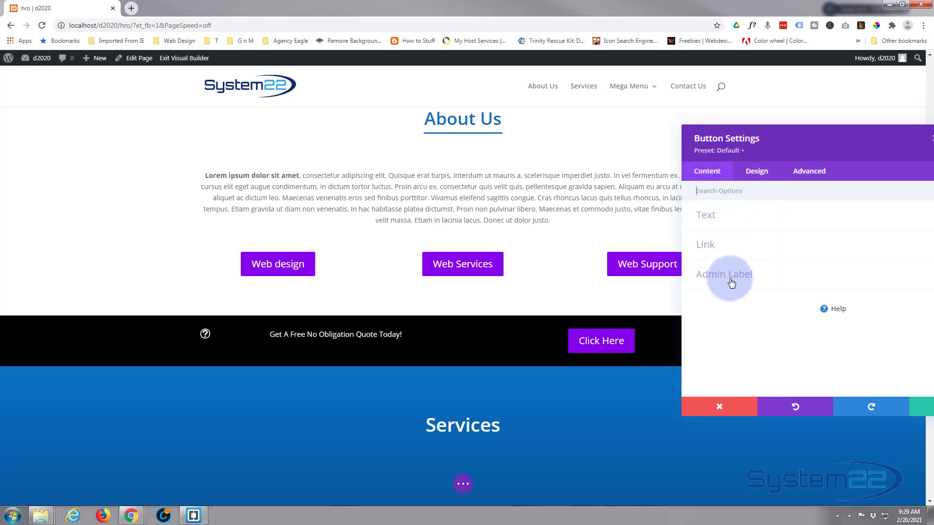
pyautogui.click(741, 220)
pyautogui.moveTo(733, 251); pyautogui.dragTo(696, 251)
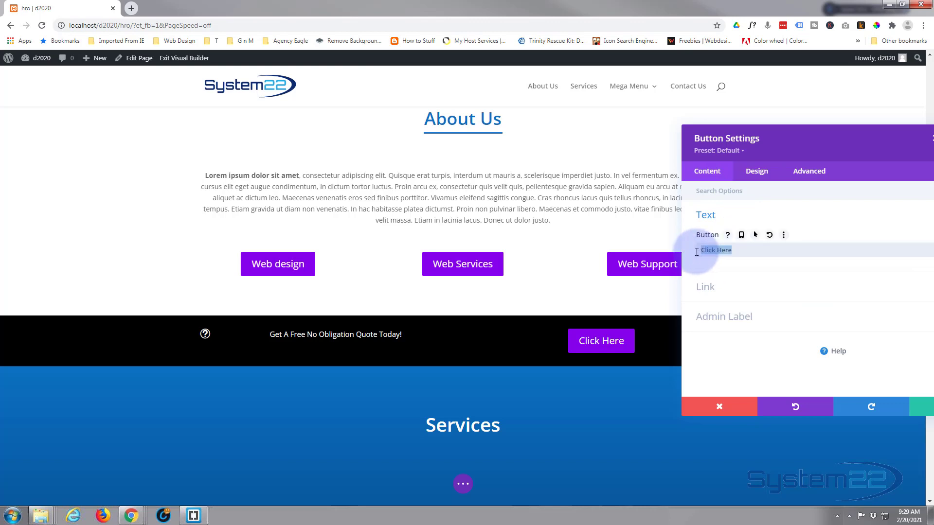
pyautogui.write('Get')
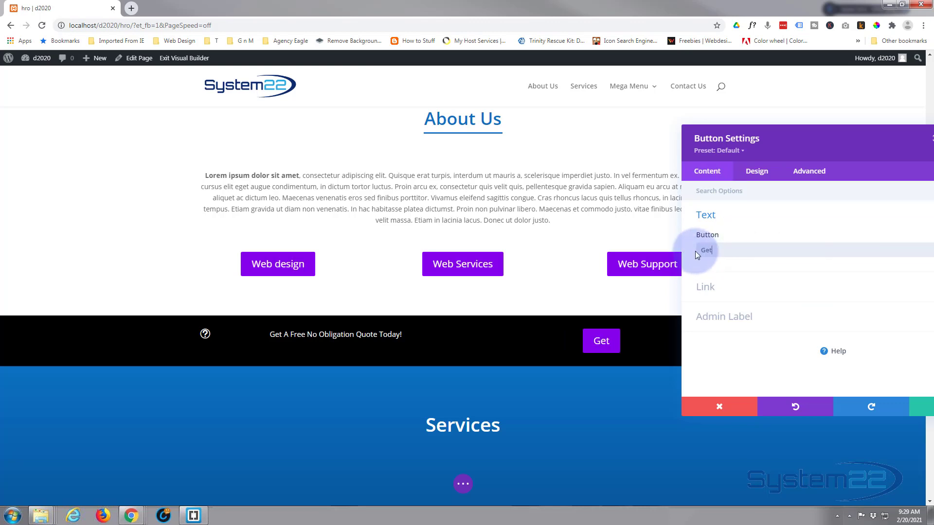
pyautogui.write(' Quote')
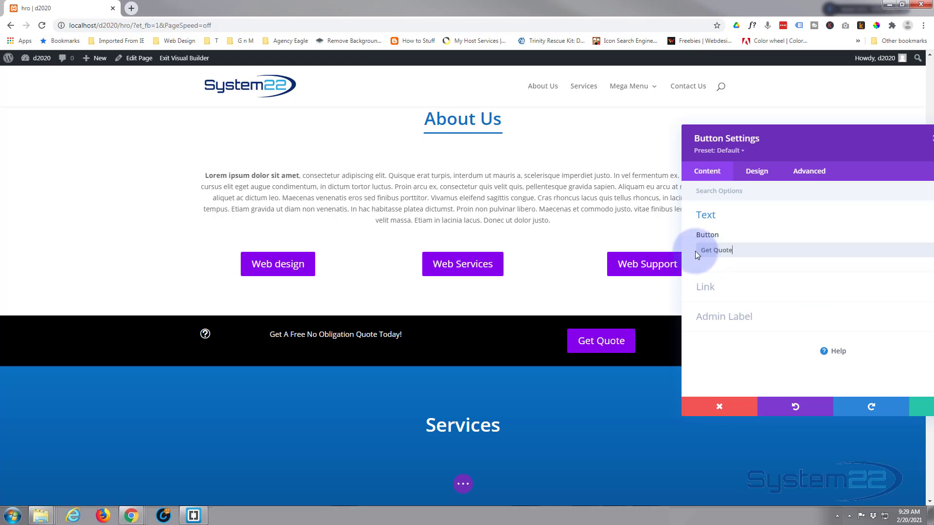
pyautogui.click(733, 291)
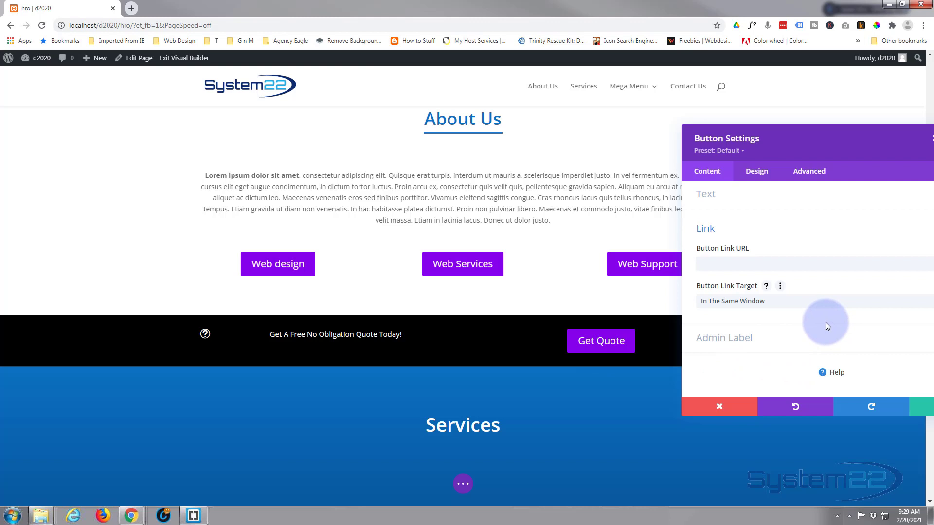
# - Clear the Get Quote button's centered alignment so it returns to the default alignment in its column
pyautogui.click(759, 176)
pyautogui.click(778, 214)
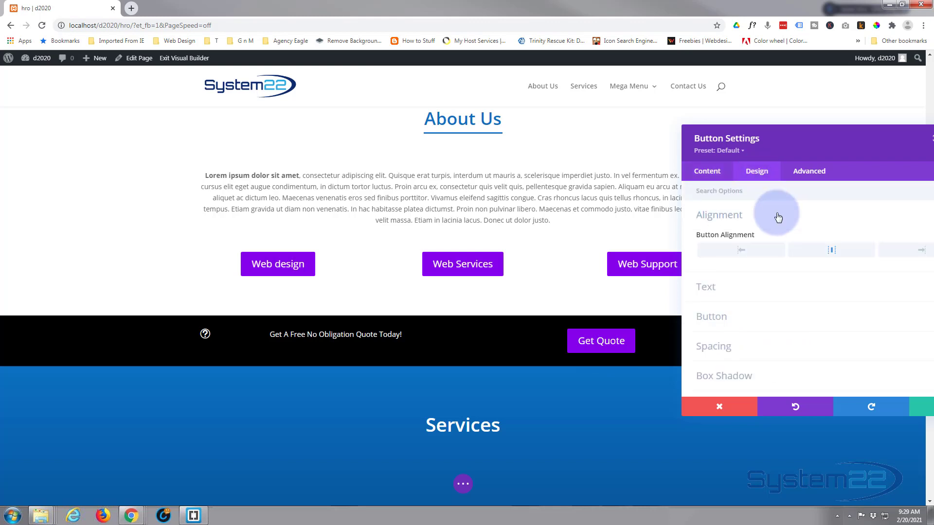
pyautogui.moveTo(767, 147); pyautogui.dragTo(228, 150)
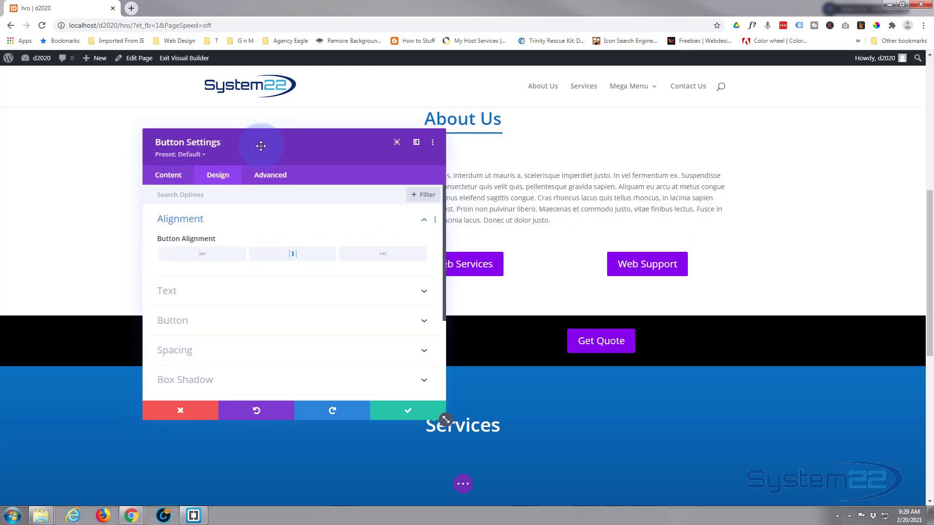
pyautogui.click(292, 255)
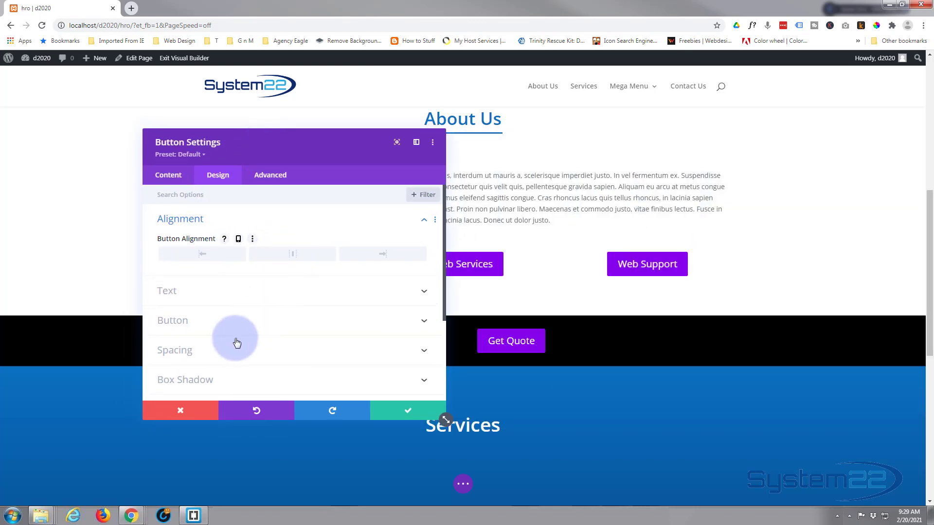
# - Enable custom styles for the Get Quote button and set its text size to 15px
pyautogui.click(217, 298)
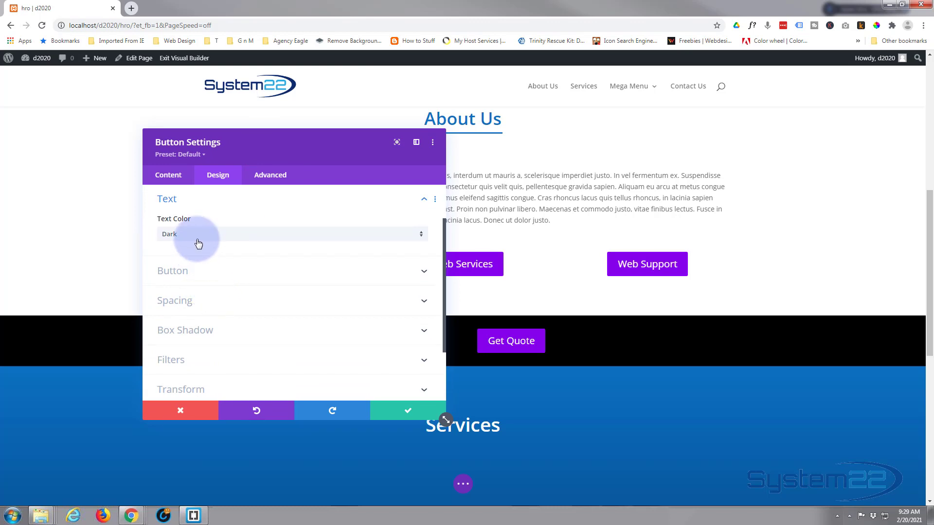
pyautogui.click(213, 272)
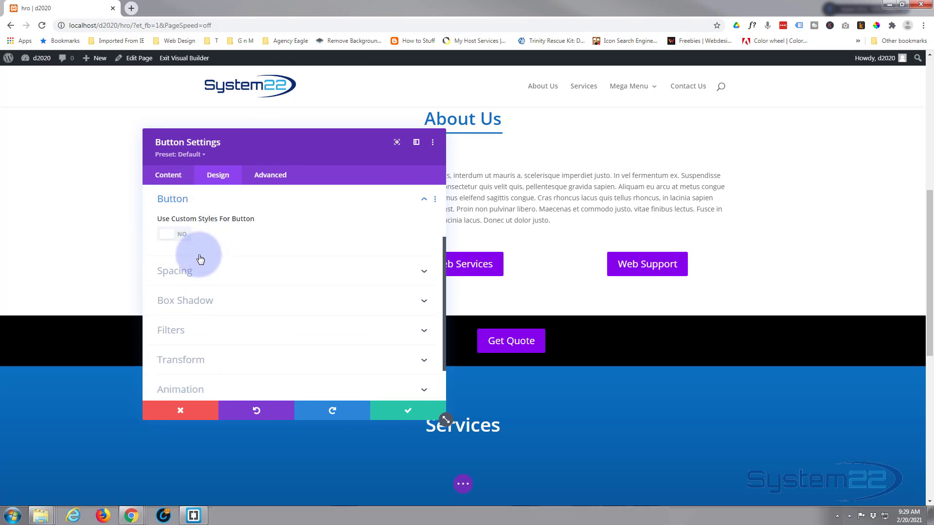
pyautogui.click(182, 236)
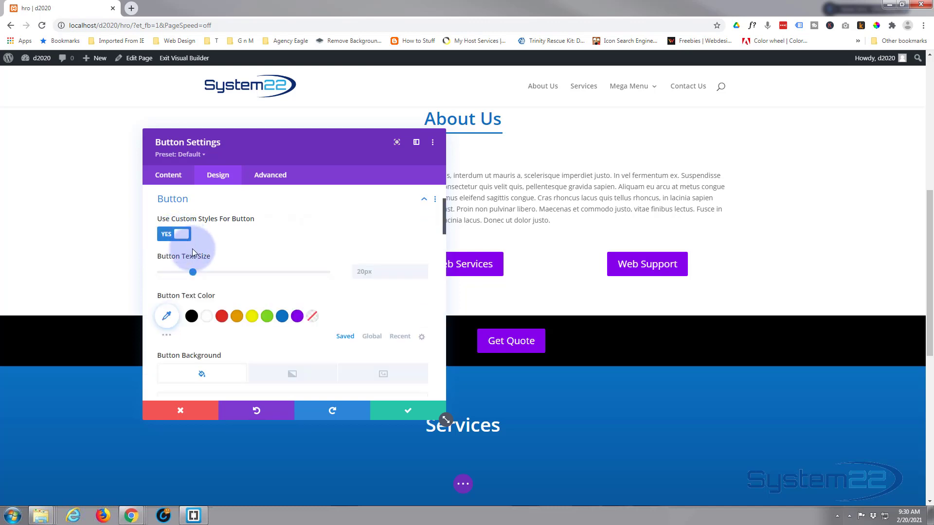
pyautogui.click(422, 274)
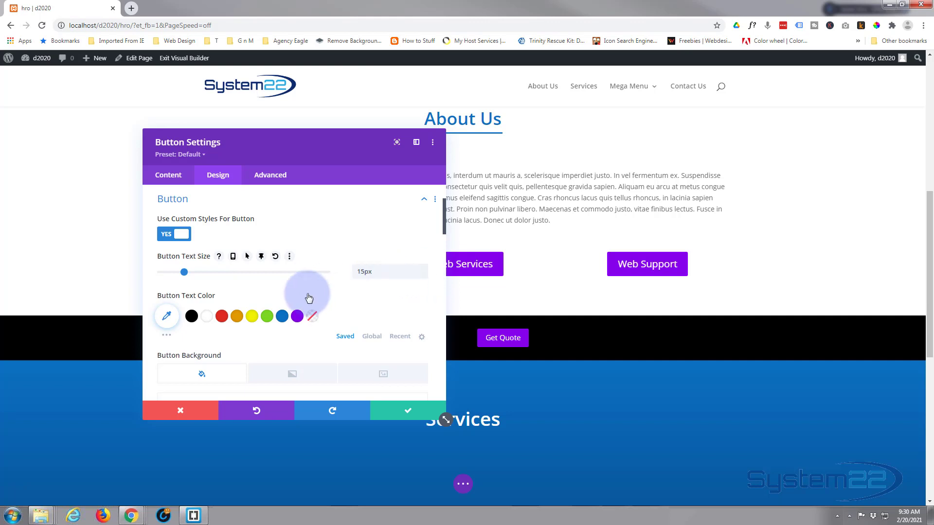
# - Give the Get Quote button a black background and a white border
pyautogui.scroll(-2, 226, 280)
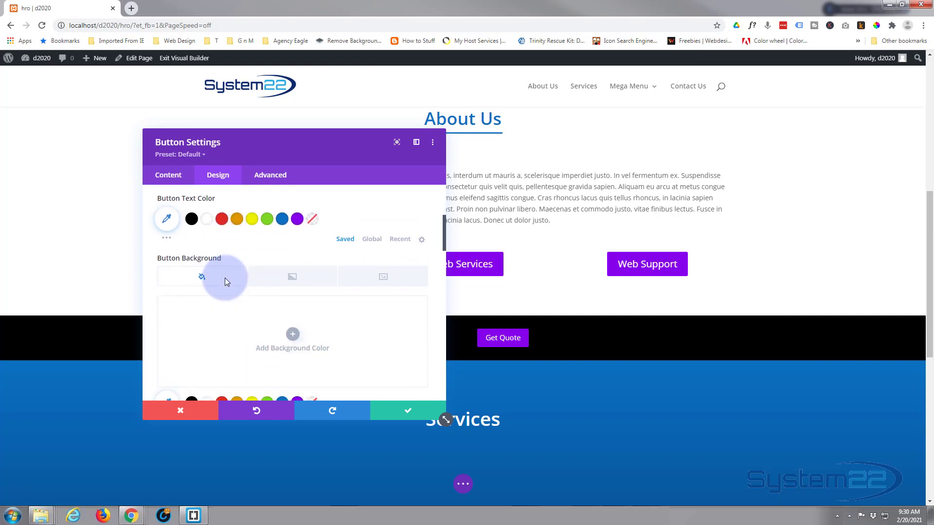
pyautogui.scroll(-1, 252, 271)
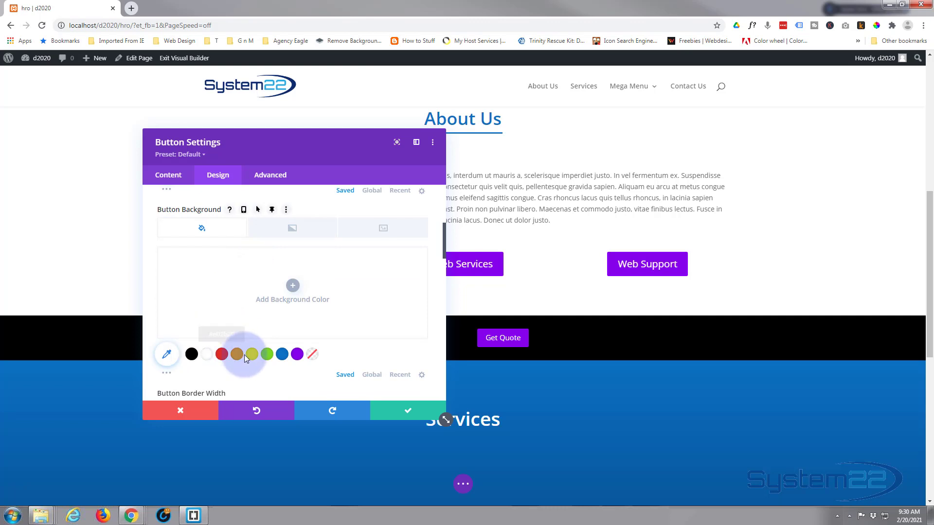
pyautogui.click(192, 355)
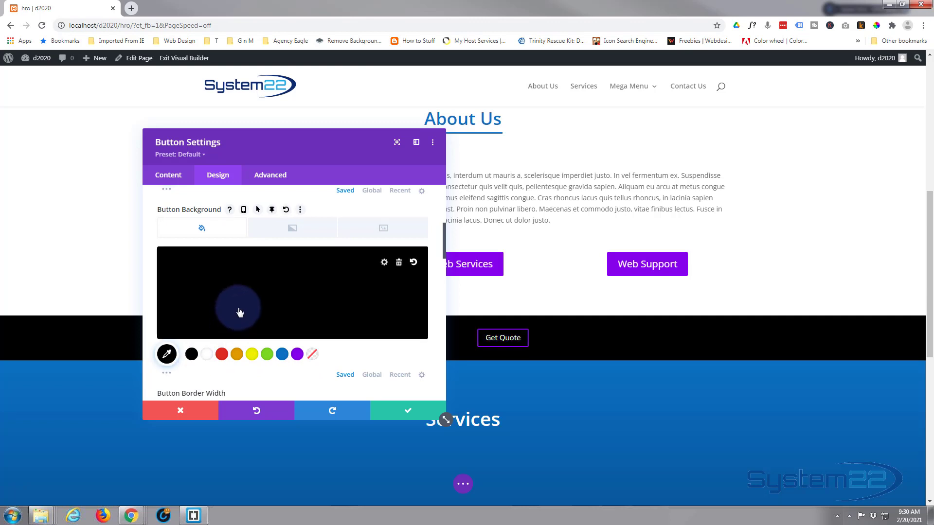
pyautogui.scroll(-2, 241, 312)
pyautogui.scroll(-1, 239, 308)
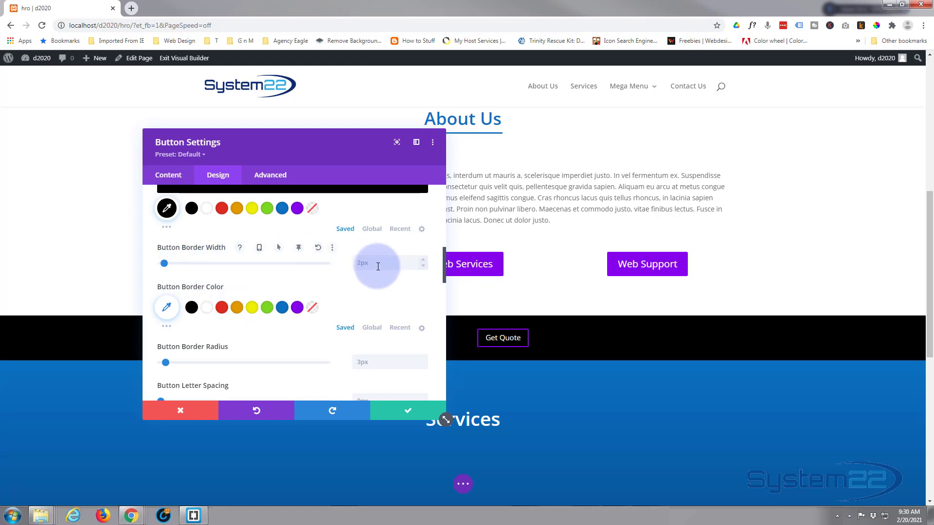
pyautogui.click(207, 309)
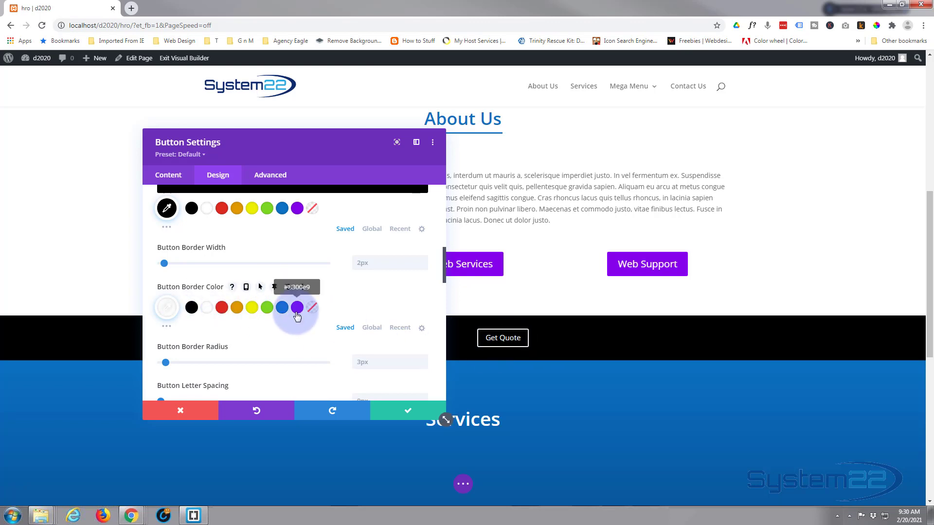
# - Set the button's font style to all uppercase and turn off its icon
pyautogui.scroll(-1, 297, 316)
pyautogui.scroll(-1, 297, 316)
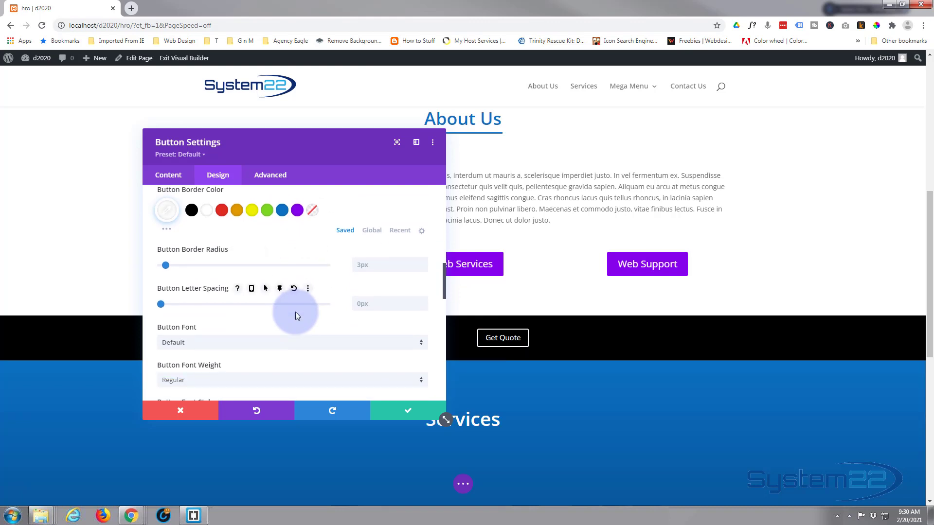
pyautogui.scroll(-2, 297, 315)
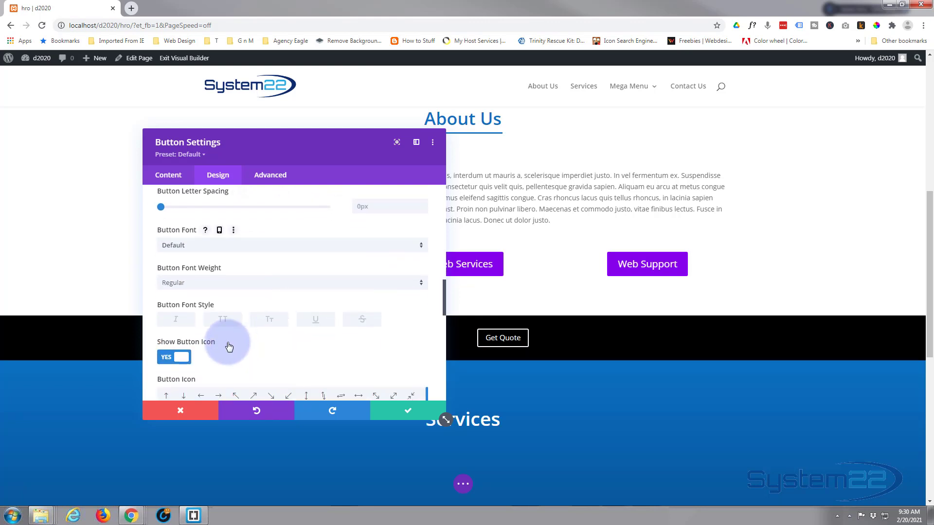
pyautogui.click(224, 321)
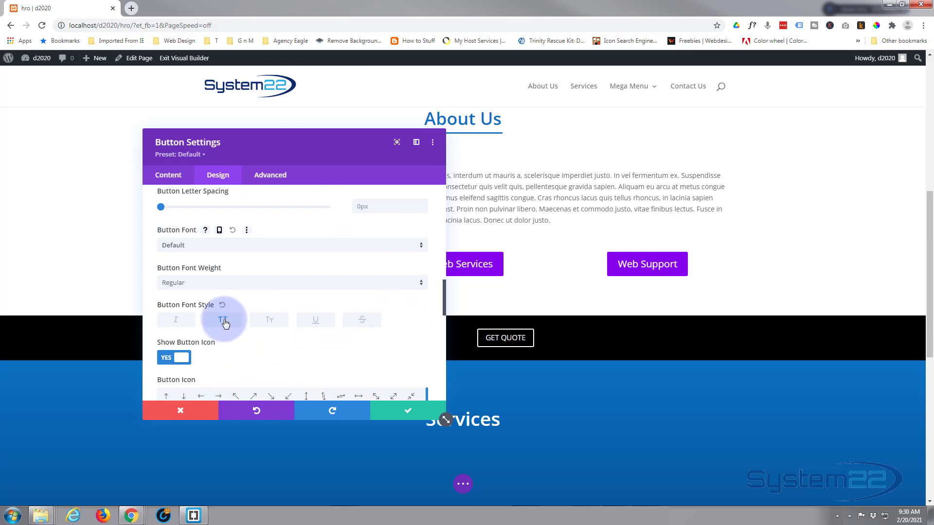
pyautogui.scroll(-2, 244, 320)
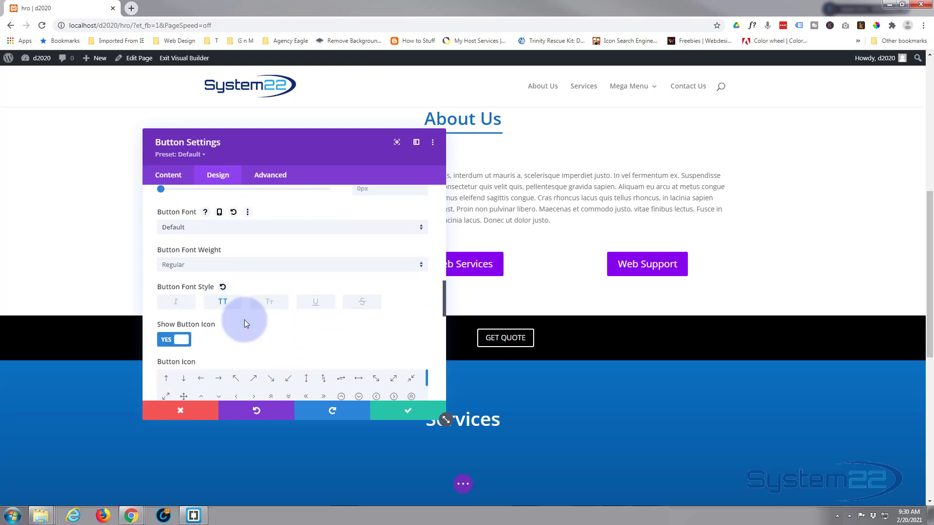
pyautogui.click(169, 262)
pyautogui.click(170, 263)
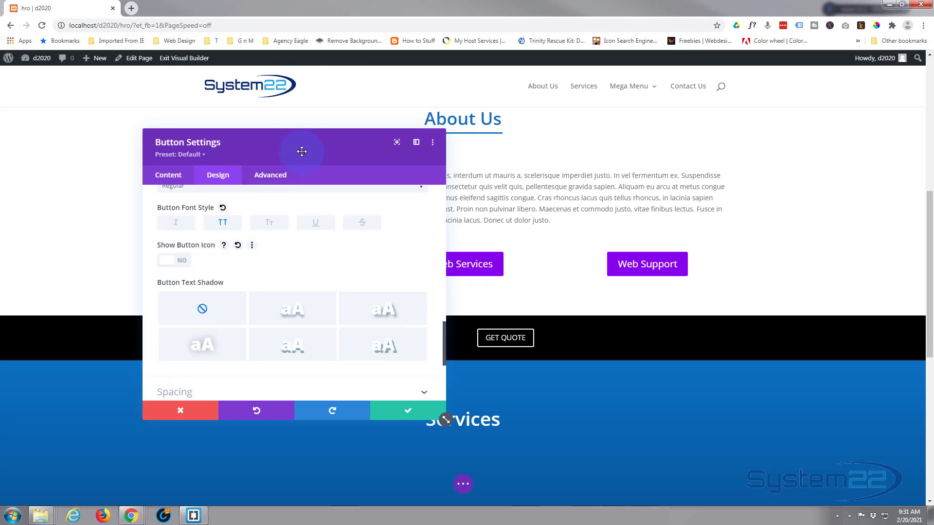
# - Link the button's top and bottom padding and set both to 2px
pyautogui.moveTo(302, 150)
pyautogui.mouseDown()
pyautogui.moveTo(324, 433)
pyautogui.moveTo(295, 138)
pyautogui.moveTo(302, 148)
pyautogui.mouseUp()
pyautogui.scroll(-2, 271, 286)
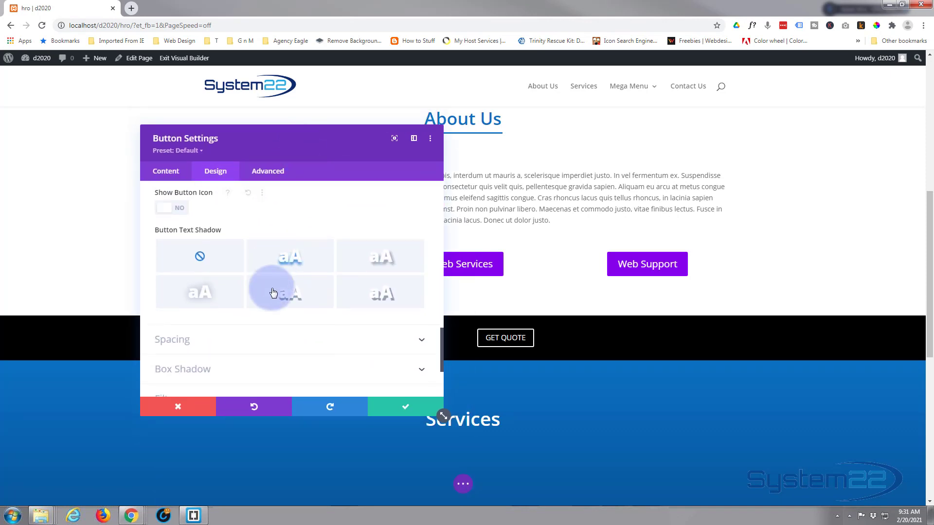
pyautogui.click(260, 334)
pyautogui.scroll(2, 263, 341)
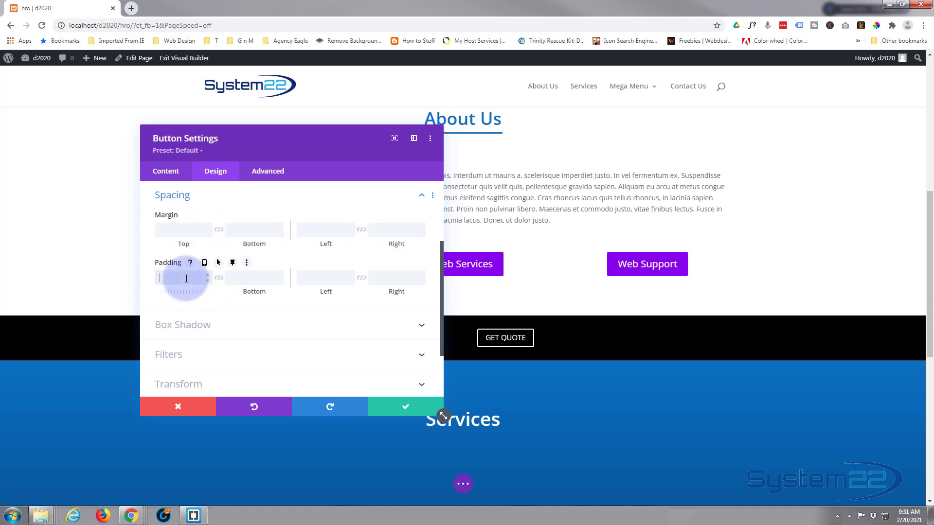
pyautogui.click(218, 279)
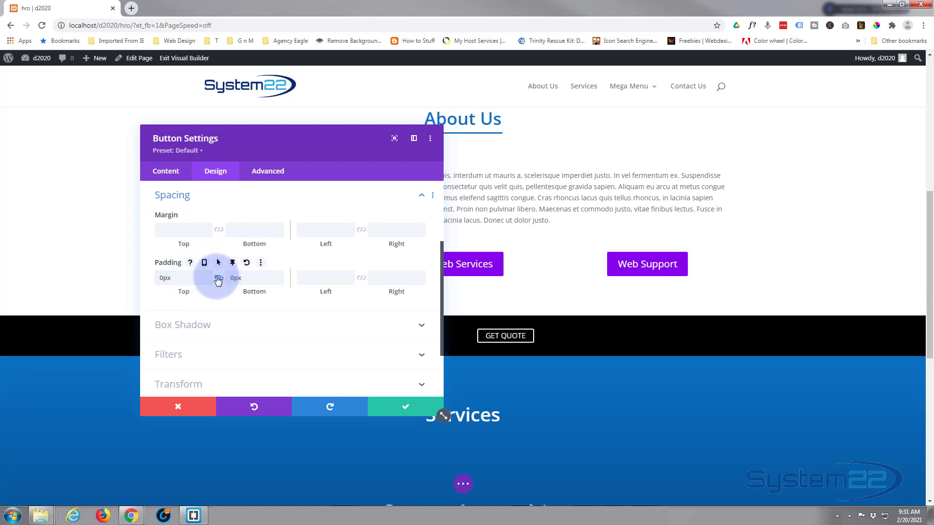
pyautogui.click(169, 278)
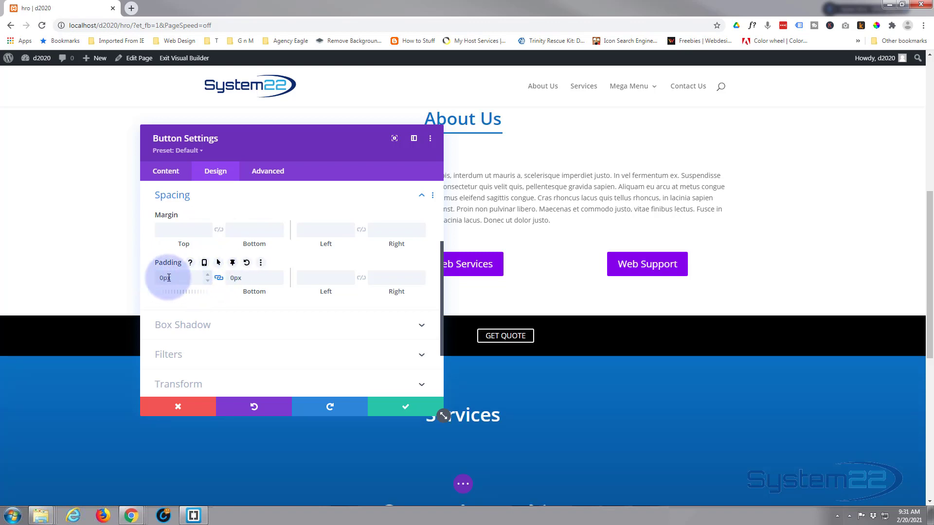
pyautogui.click(207, 275)
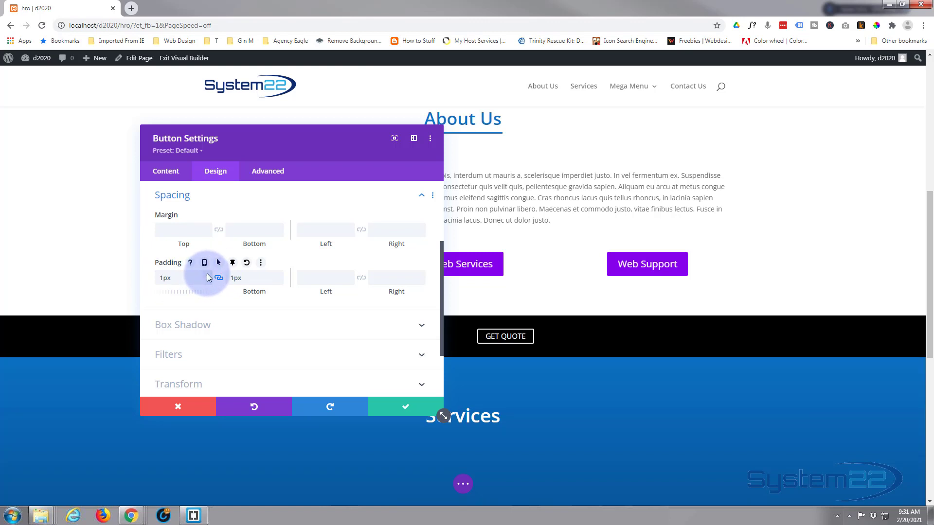
pyautogui.click(207, 275)
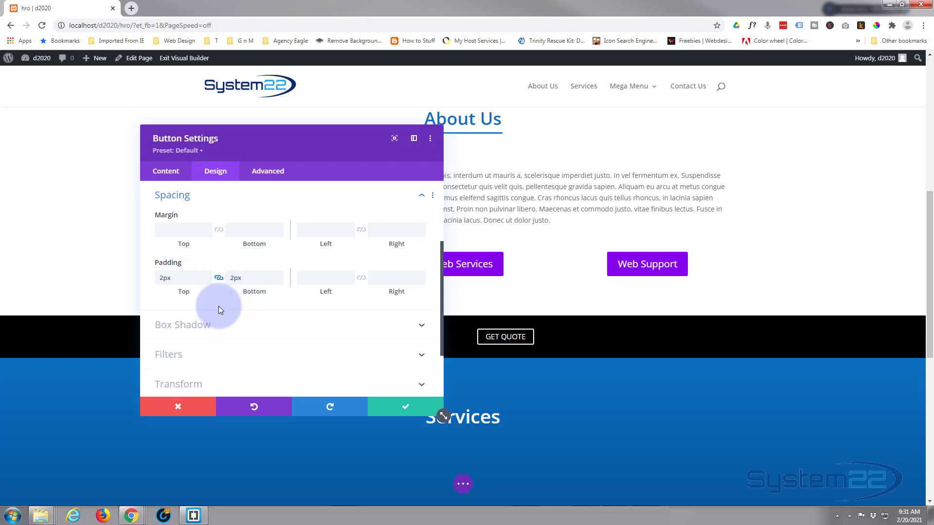
# - Reduce the button's border width to 1px and save the button module
pyautogui.scroll(3, 217, 306)
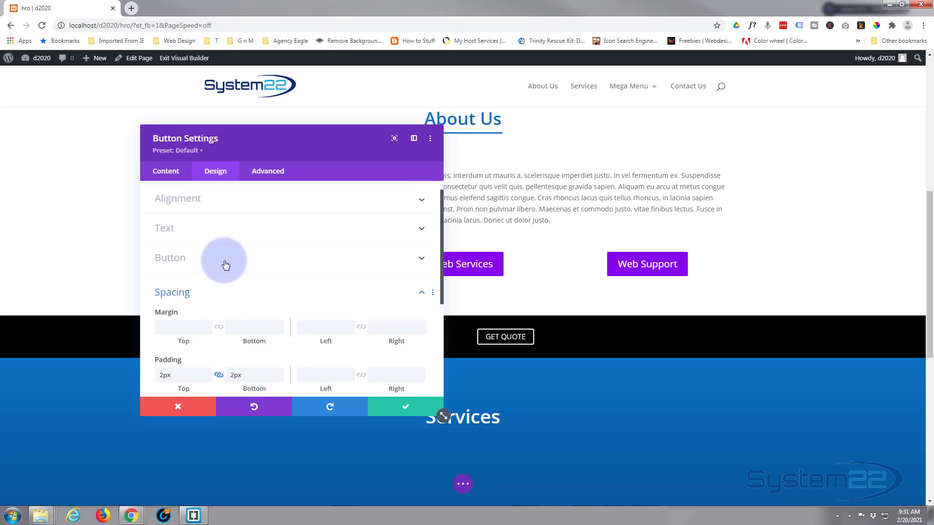
pyautogui.click(225, 265)
pyautogui.scroll(-3, 259, 263)
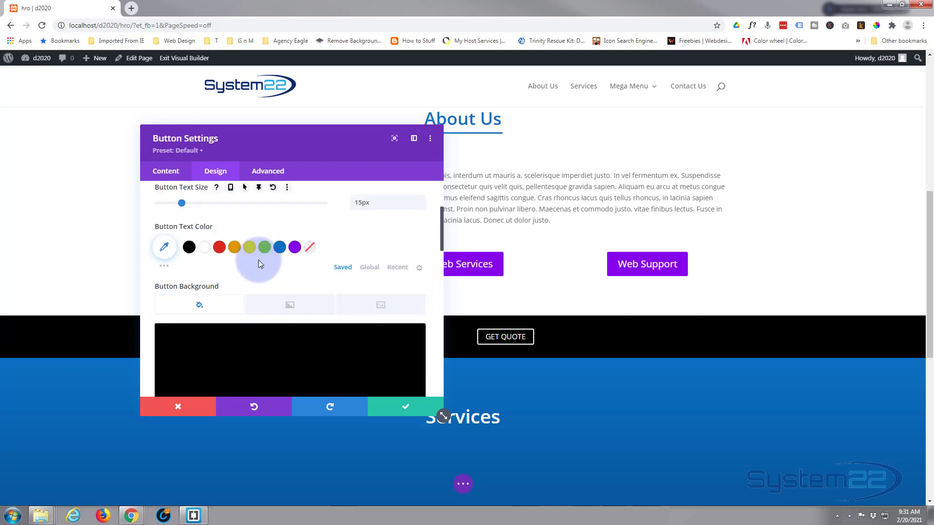
pyautogui.scroll(-3, 259, 259)
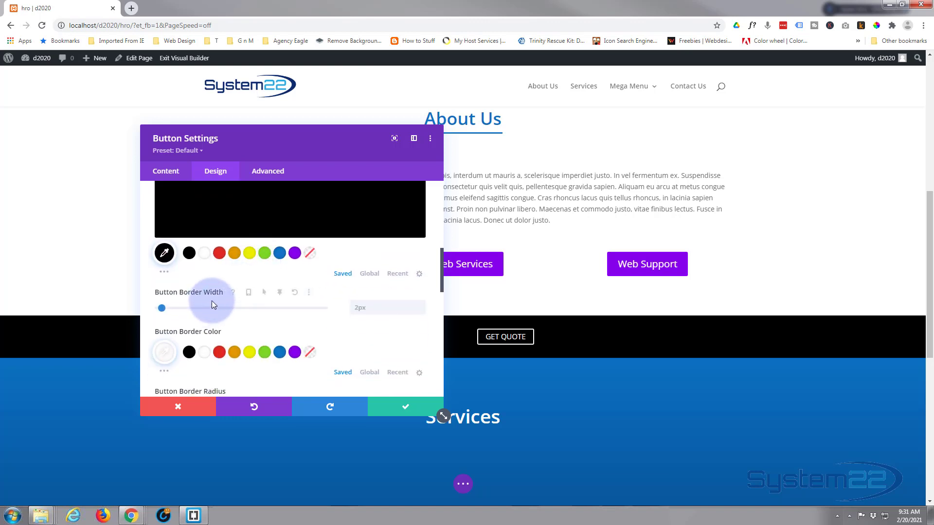
pyautogui.click(421, 311)
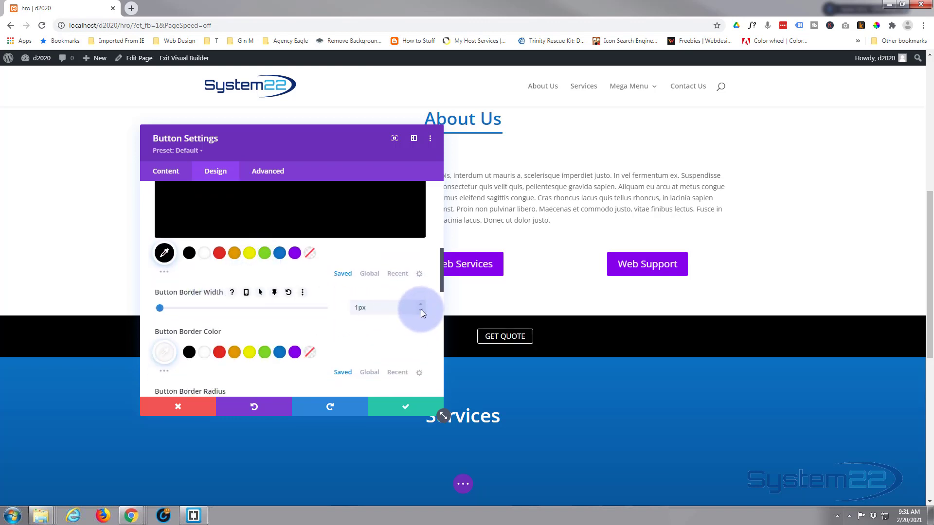
pyautogui.moveTo(348, 146); pyautogui.dragTo(809, 176)
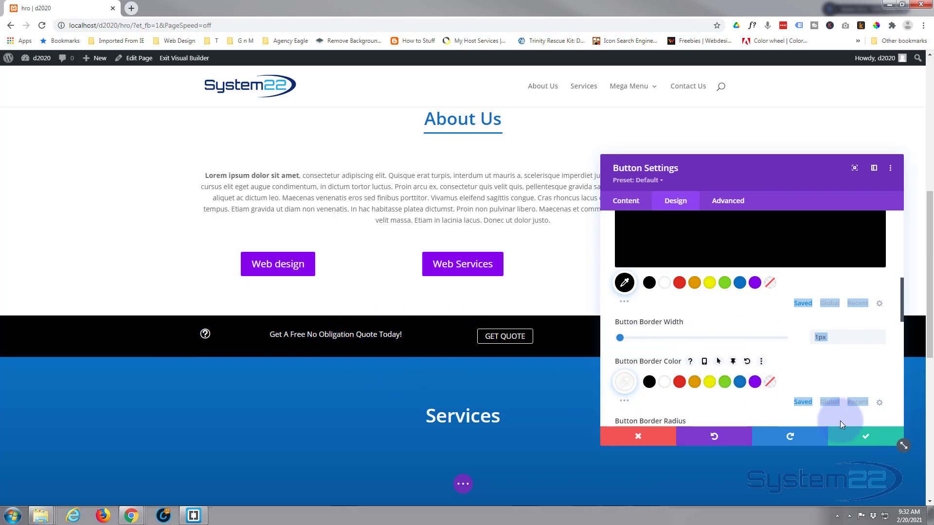
pyautogui.click(868, 439)
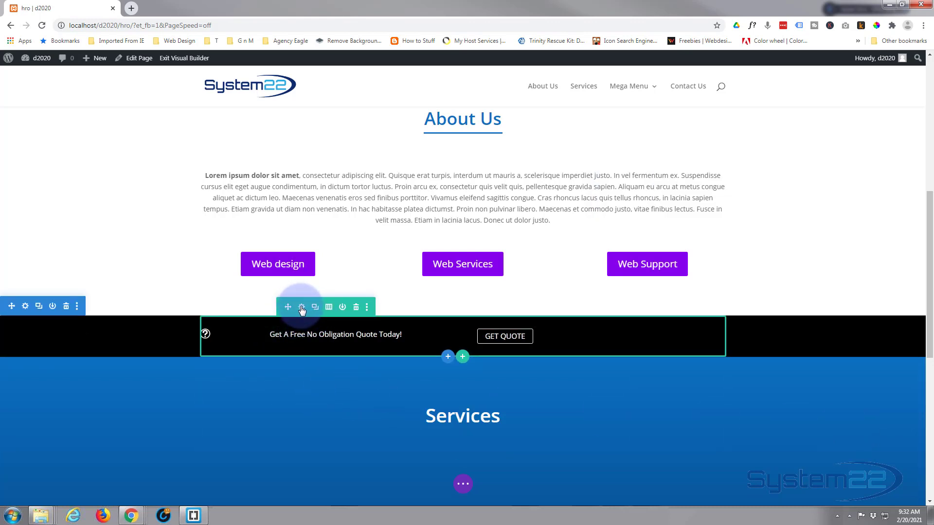
# - Link the top and bottom padding of the quote bar's row and set both to 5px
pyautogui.click(302, 309)
pyautogui.click(677, 201)
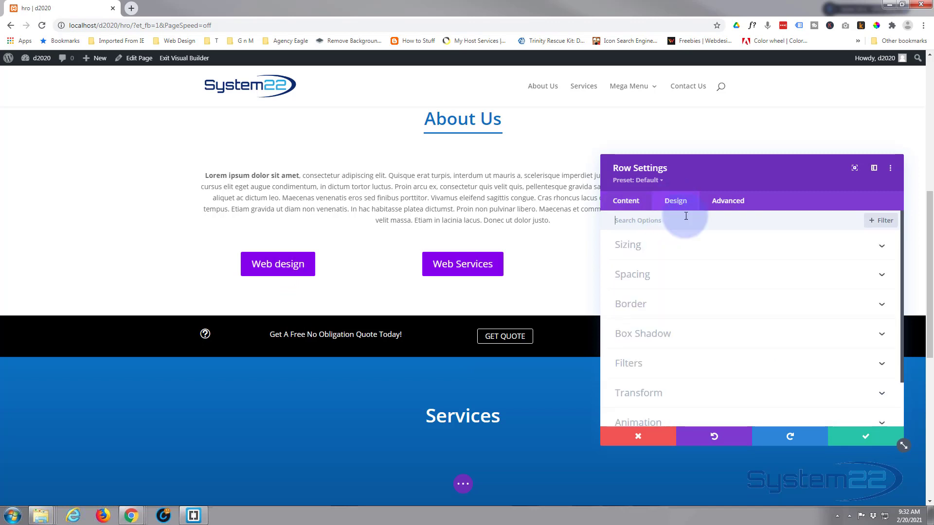
pyautogui.click(697, 274)
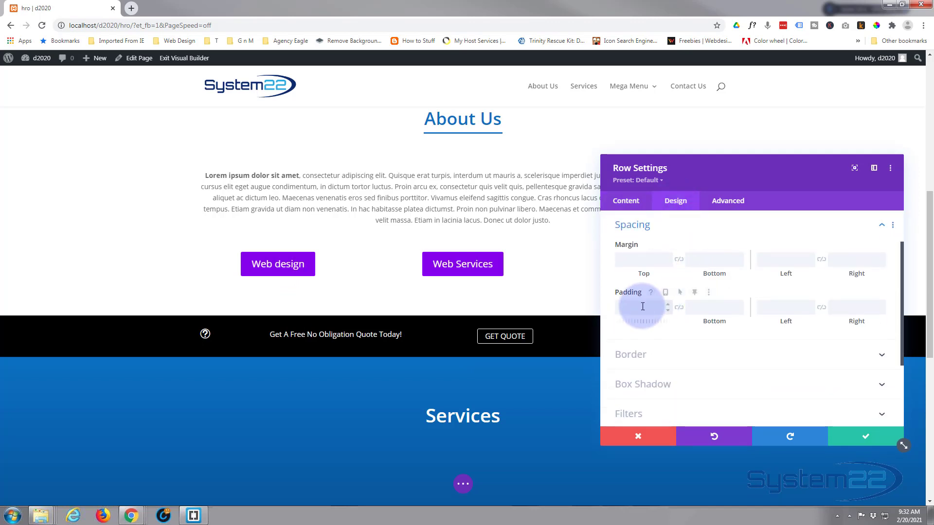
pyautogui.click(642, 307)
pyautogui.write('0px')
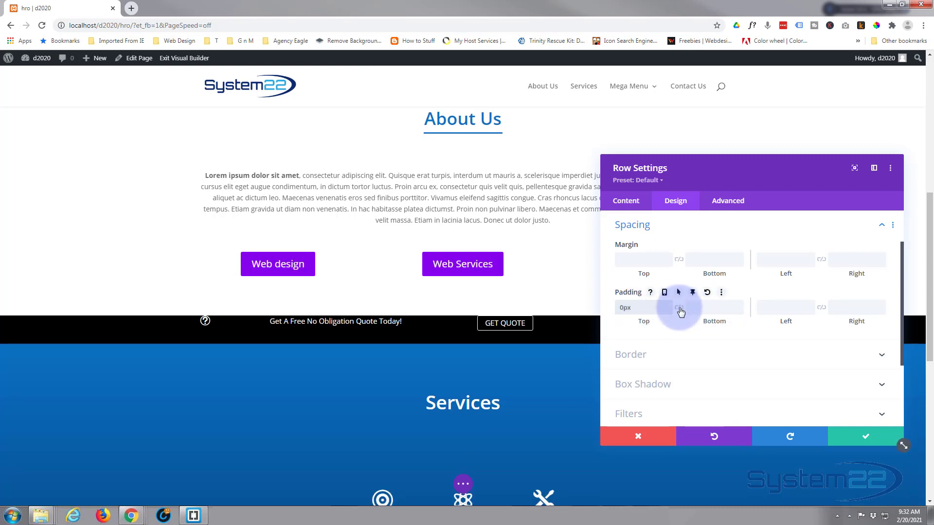
pyautogui.click(679, 308)
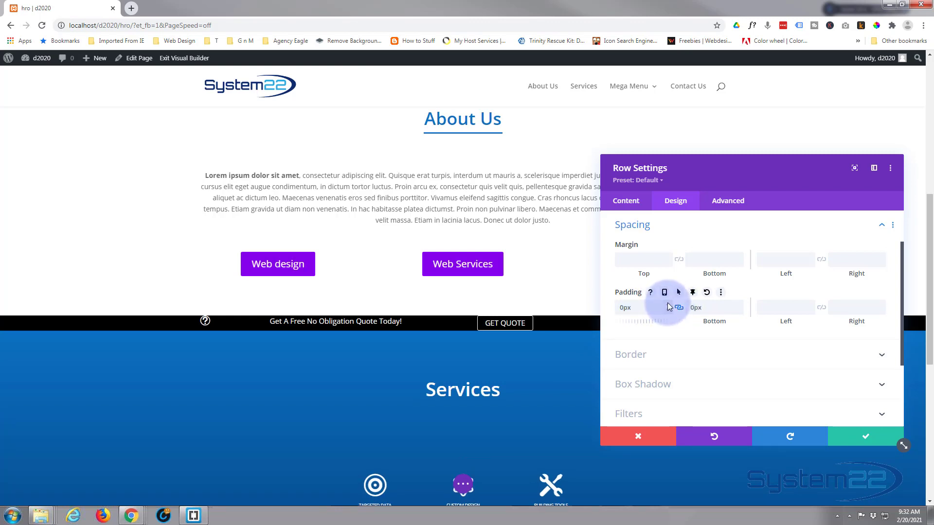
pyautogui.press('Up')
pyautogui.press('Up')
pyautogui.press('Up')
pyautogui.press('Up')
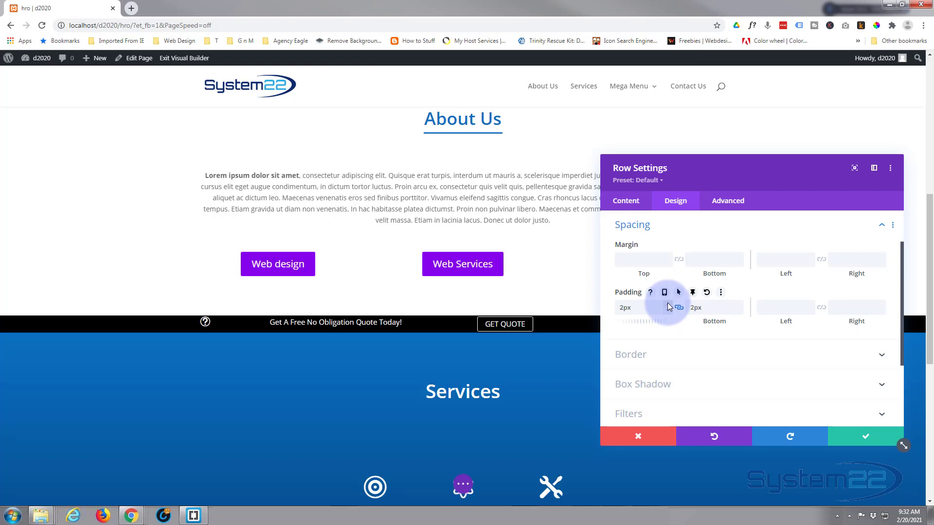
pyautogui.press('Up')
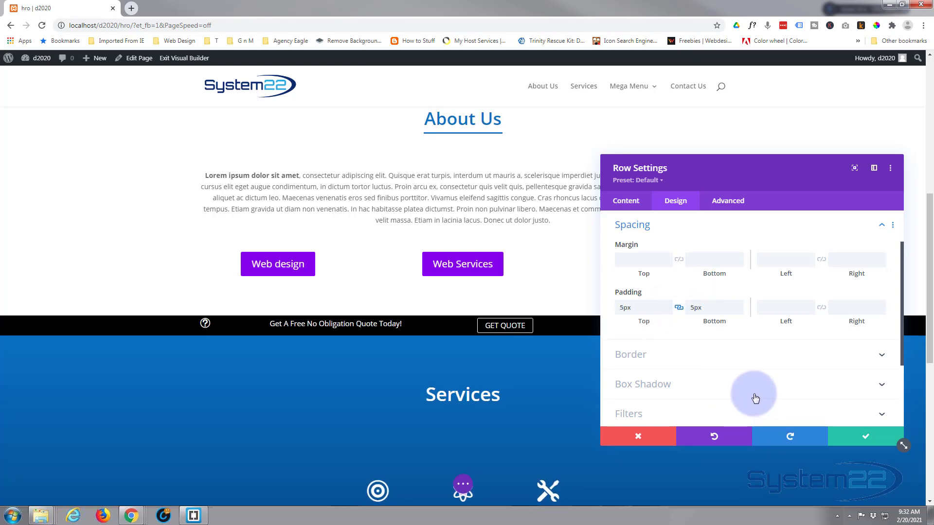
# - Save the quote bar's row settings, and set the blurb's top margin to 4px and save the module
pyautogui.click(857, 434)
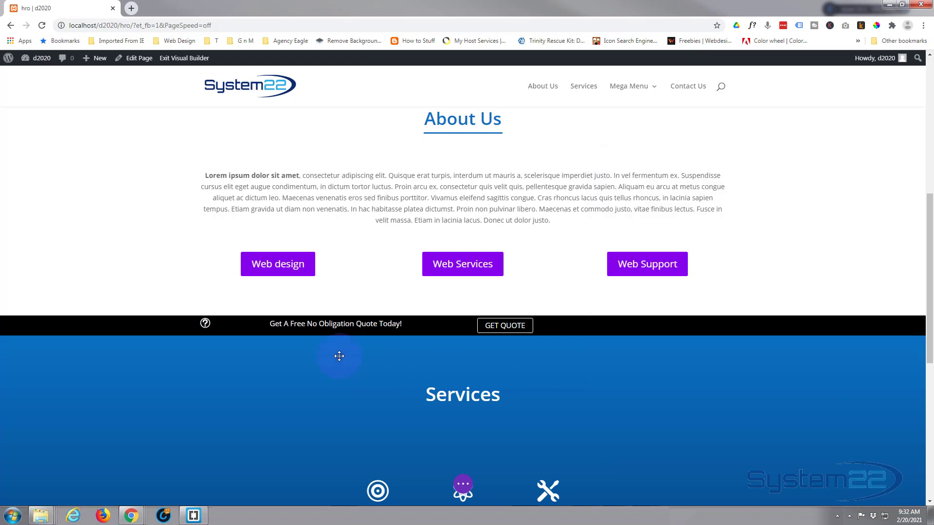
pyautogui.moveTo(321, 331)
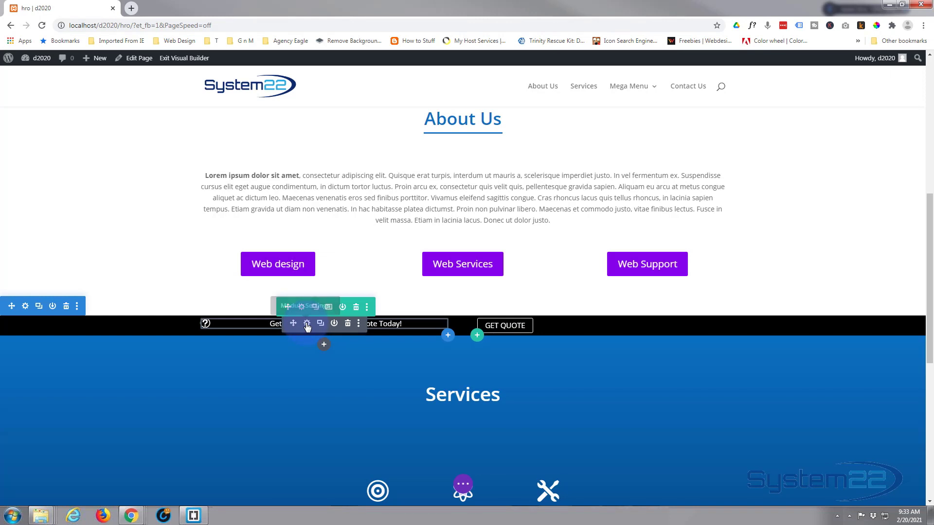
pyautogui.click(307, 324)
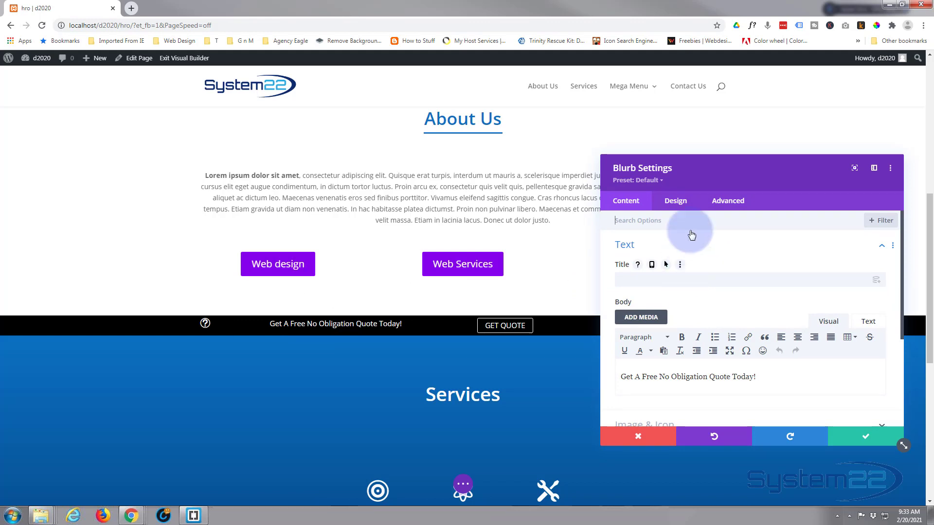
pyautogui.click(676, 202)
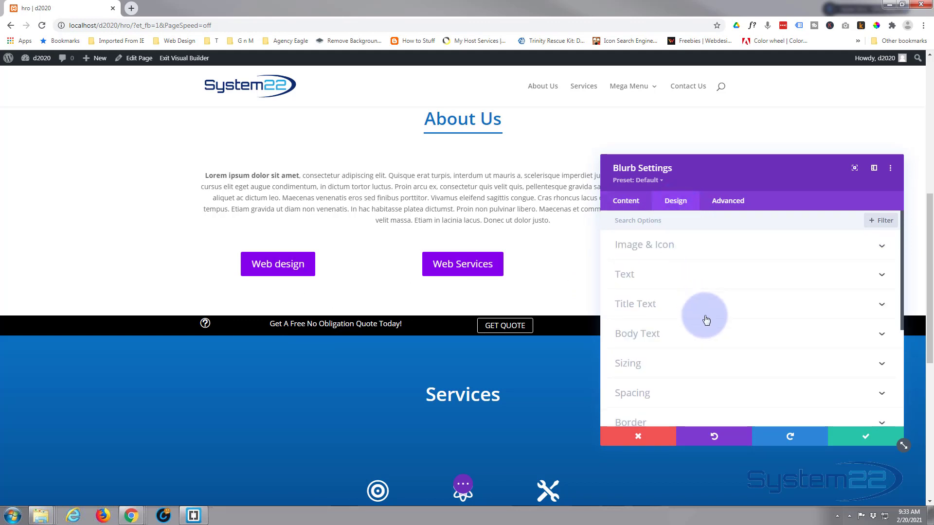
pyautogui.click(704, 392)
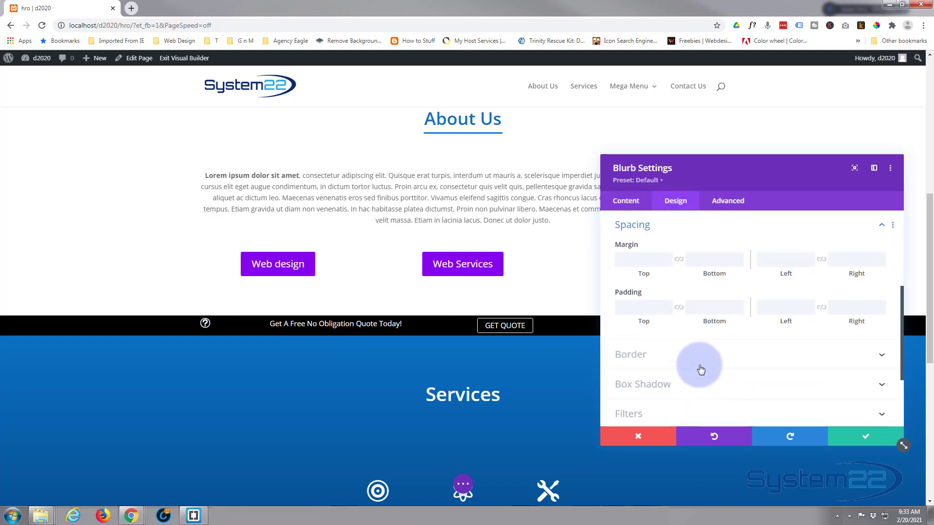
pyautogui.click(668, 259)
pyautogui.write('2px')
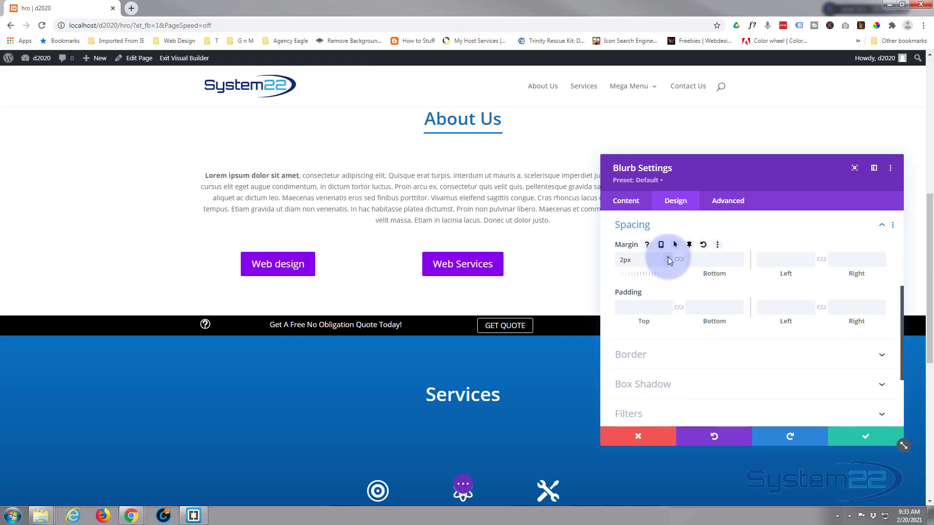
pyautogui.press('Up')
pyautogui.press('Up')
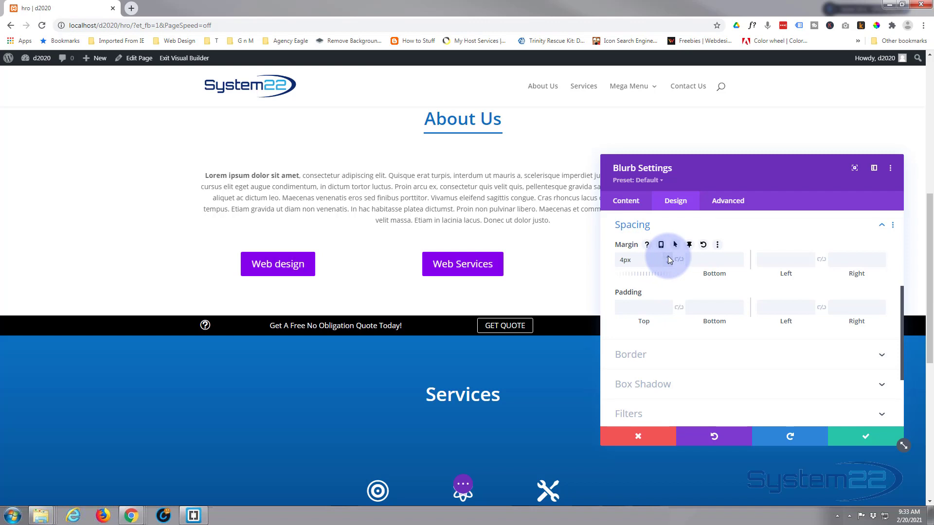
pyautogui.press('Up')
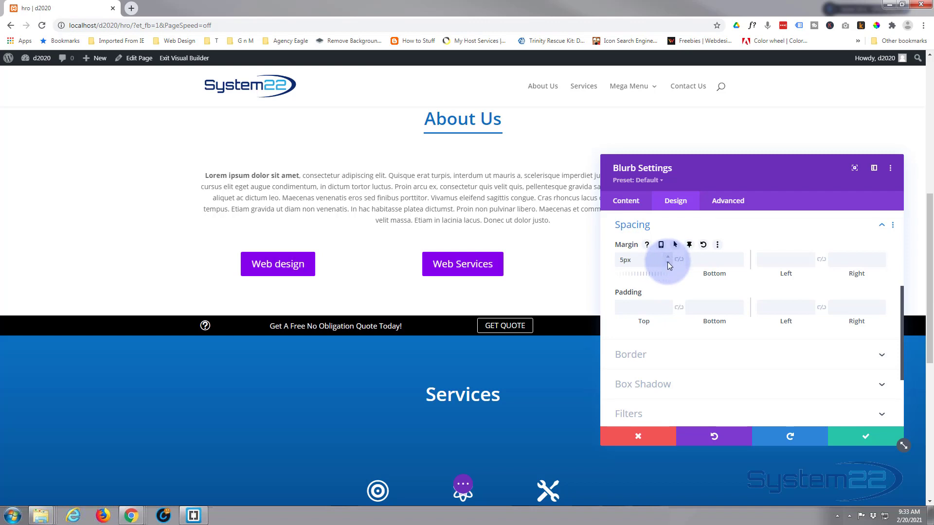
pyautogui.press('Down')
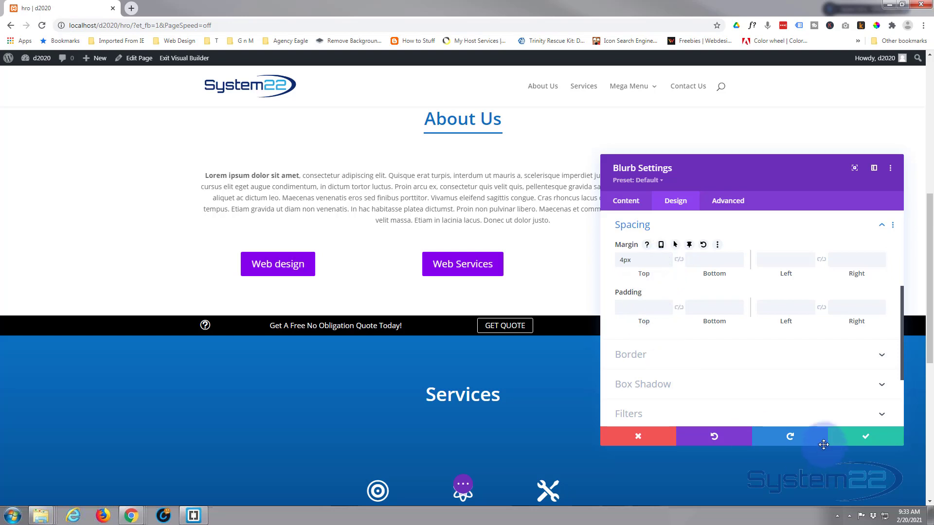
pyautogui.click(855, 442)
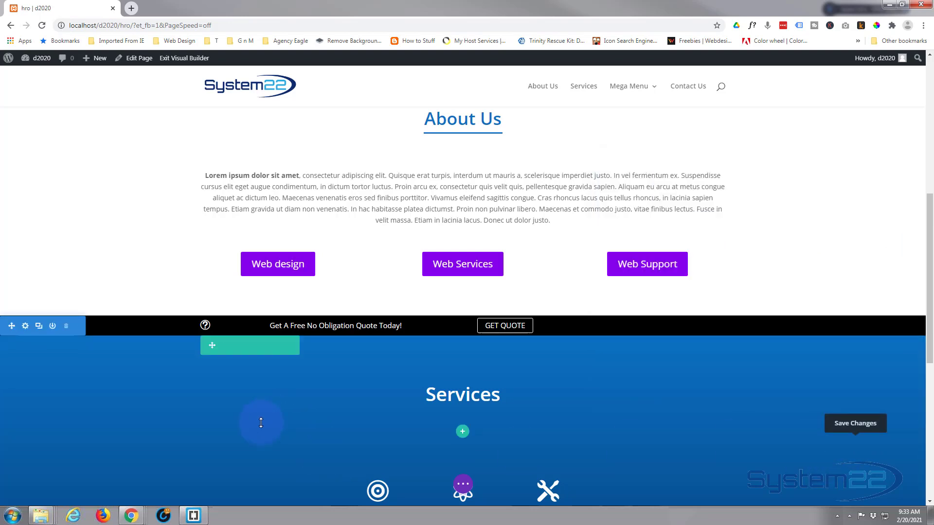
# - Center the Get Quote button within its column and save the button module
pyautogui.scroll(-5, 261, 423)
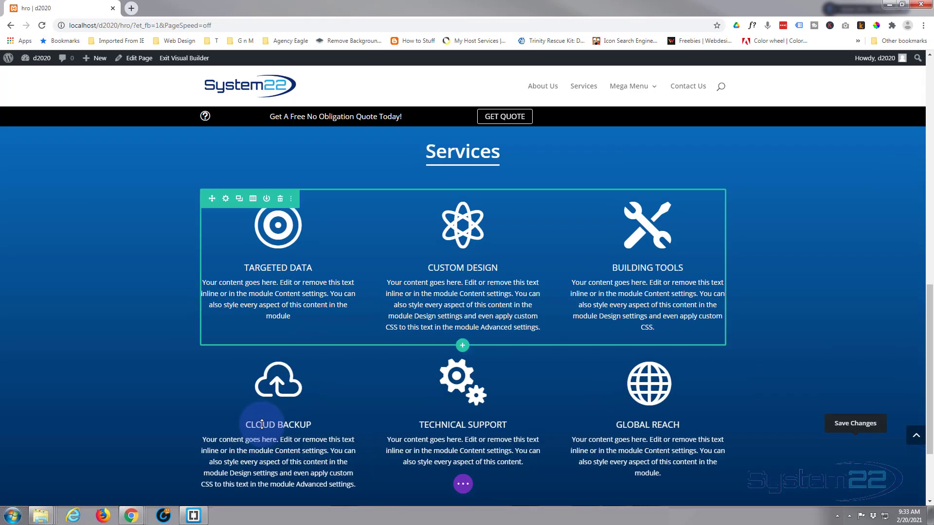
pyautogui.scroll(-1, 261, 424)
pyautogui.scroll(5, 263, 425)
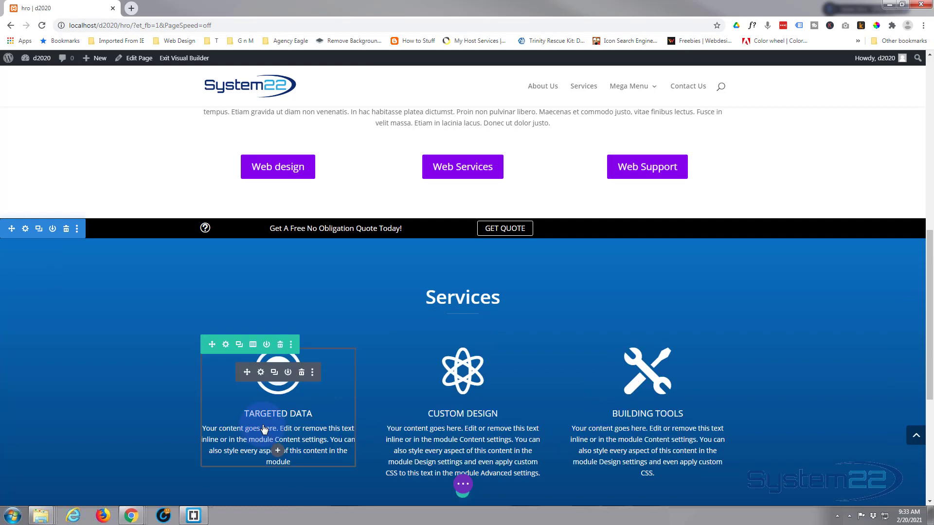
pyautogui.scroll(1, 265, 418)
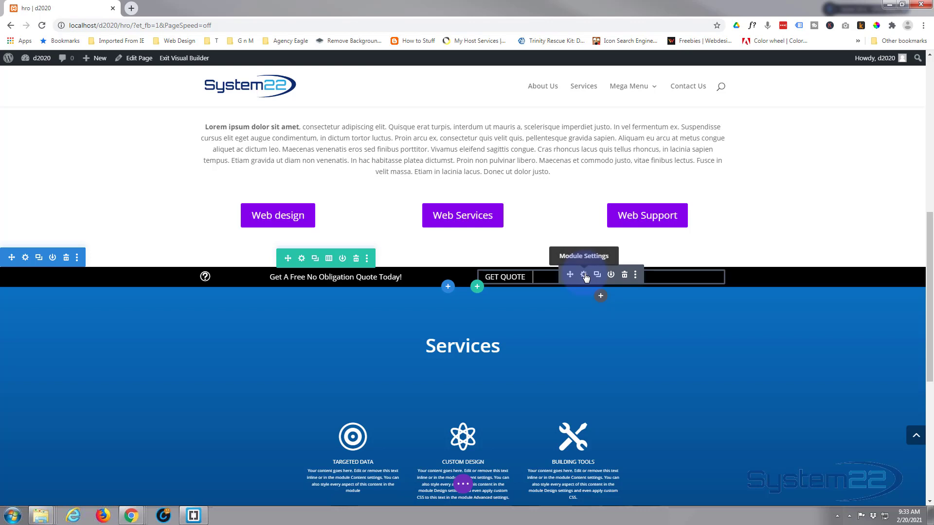
pyautogui.click(584, 275)
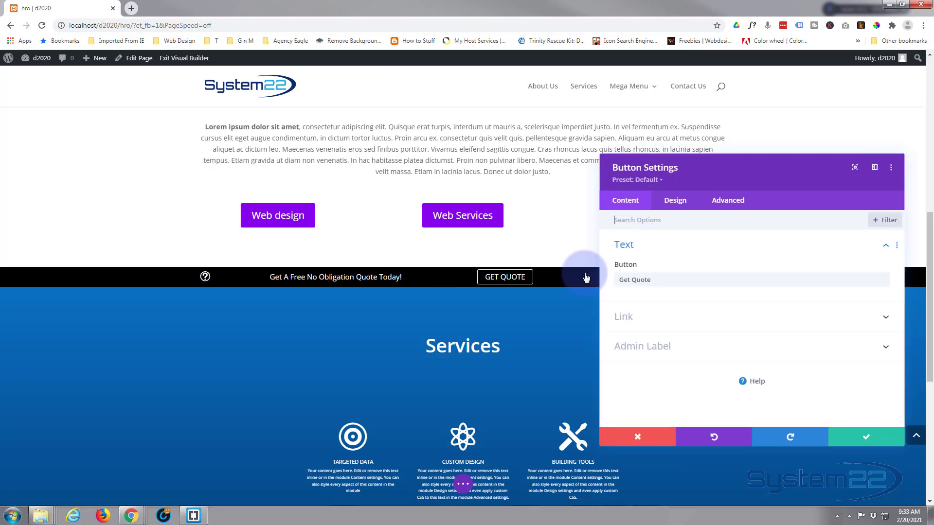
pyautogui.click(676, 203)
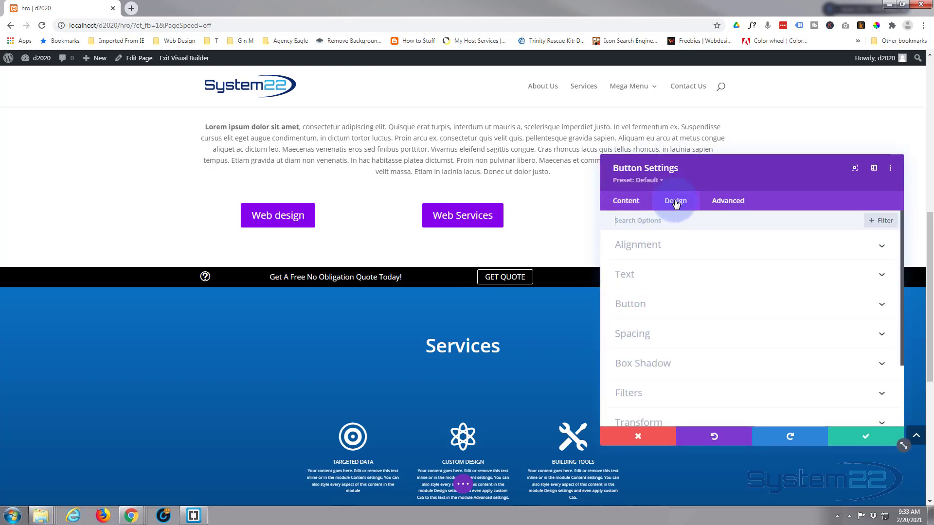
pyautogui.click(697, 246)
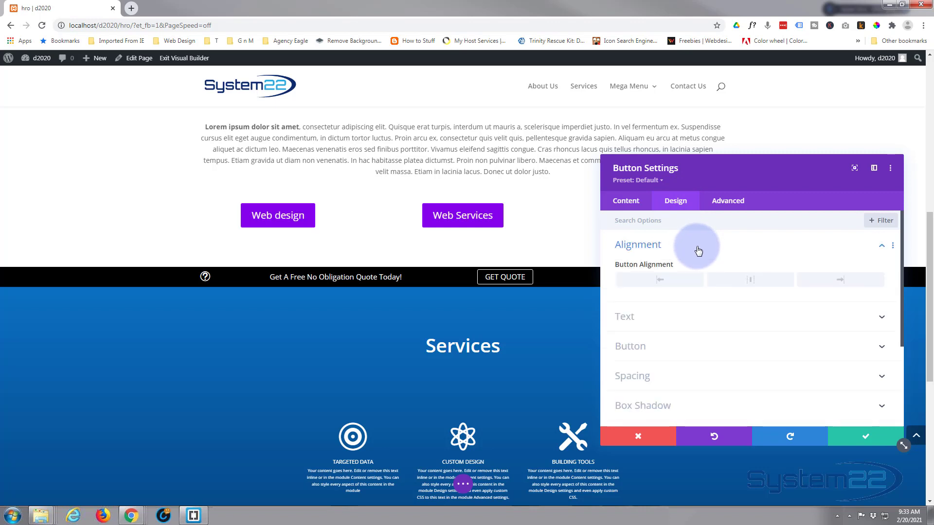
pyautogui.click(749, 283)
pyautogui.moveTo(750, 182); pyautogui.dragTo(665, 325)
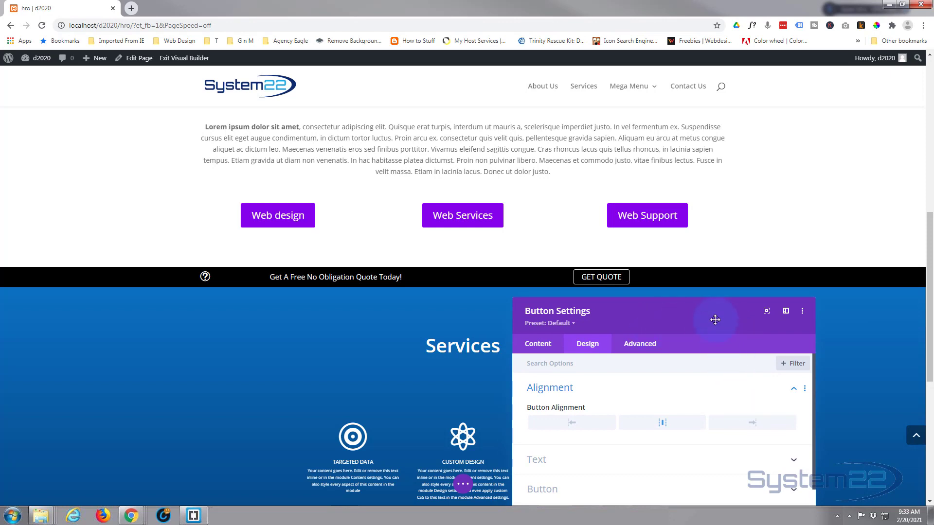
pyautogui.moveTo(715, 320); pyautogui.dragTo(732, 142)
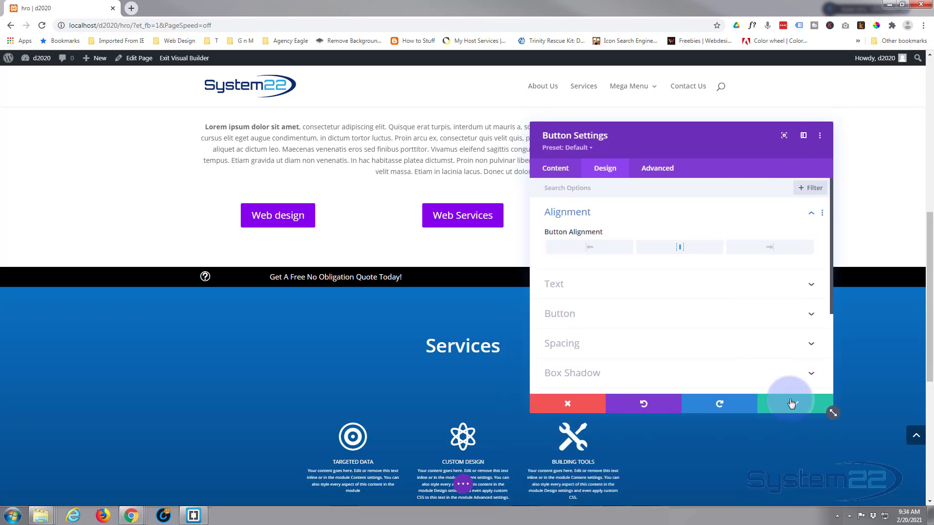
pyautogui.click(786, 399)
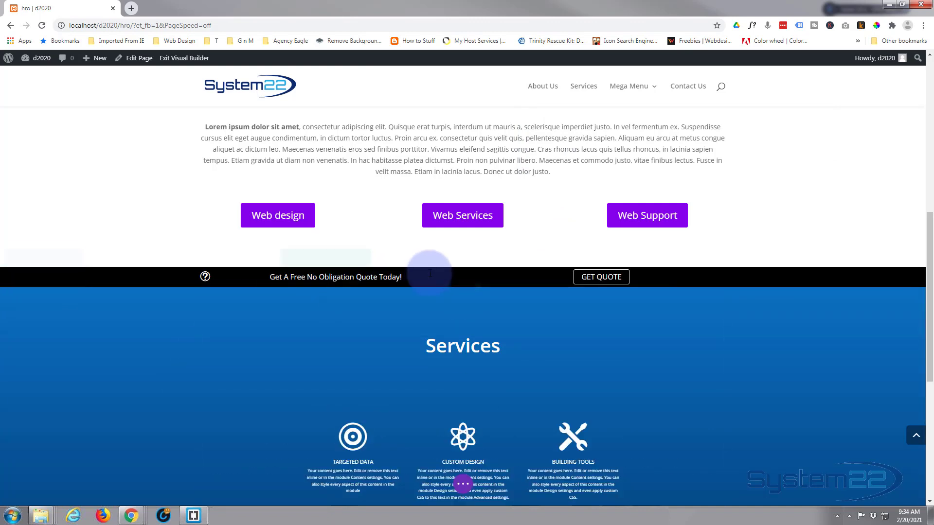
# - Examine the quote bar's placement and sticky behavior between the hero area and the Services section
pyautogui.scroll(2, 340, 364)
pyautogui.scroll(1, 287, 365)
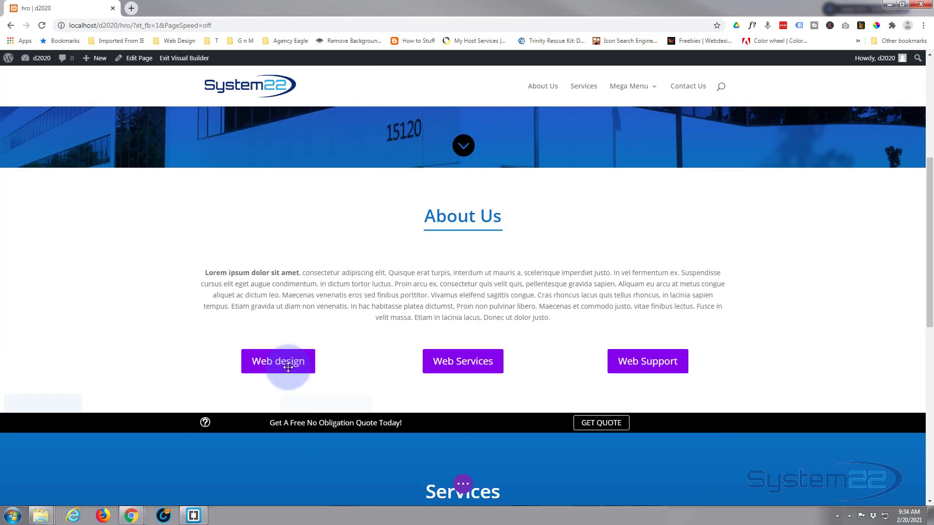
pyautogui.scroll(1, 273, 370)
pyautogui.scroll(-2, 261, 372)
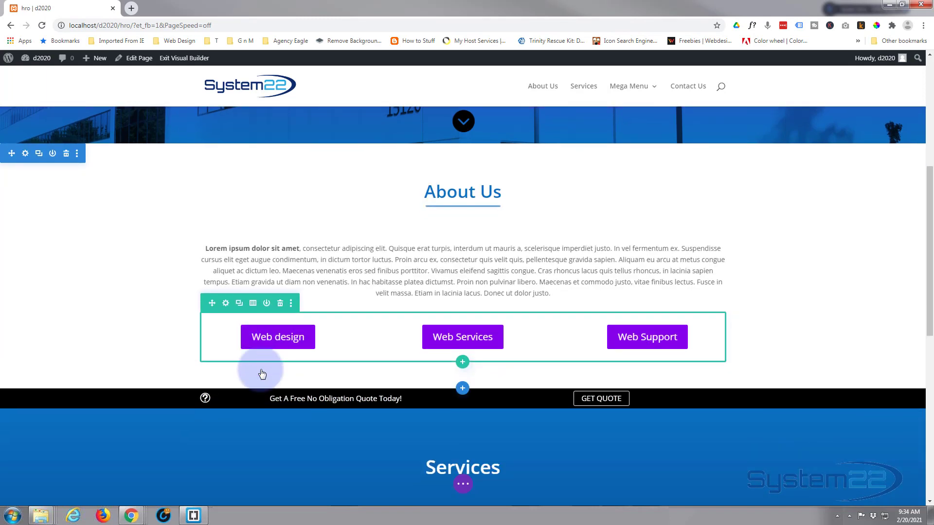
pyautogui.scroll(4, 260, 369)
pyautogui.scroll(2, 260, 370)
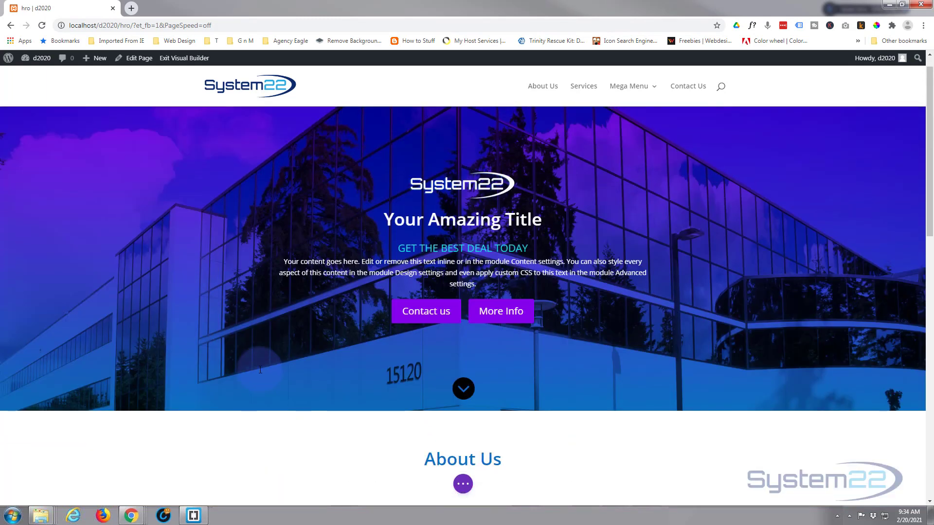
pyautogui.scroll(-2, 259, 370)
pyautogui.scroll(-2, 259, 370)
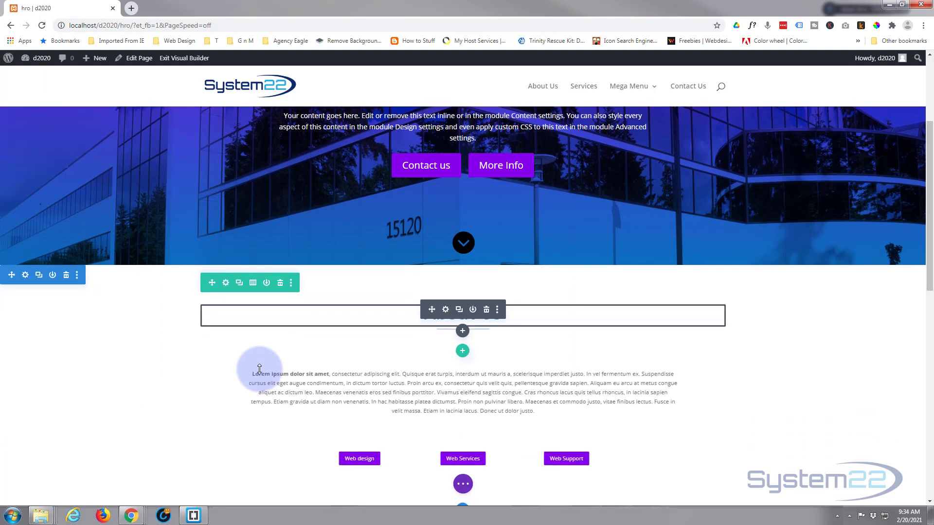
pyautogui.scroll(-2, 259, 369)
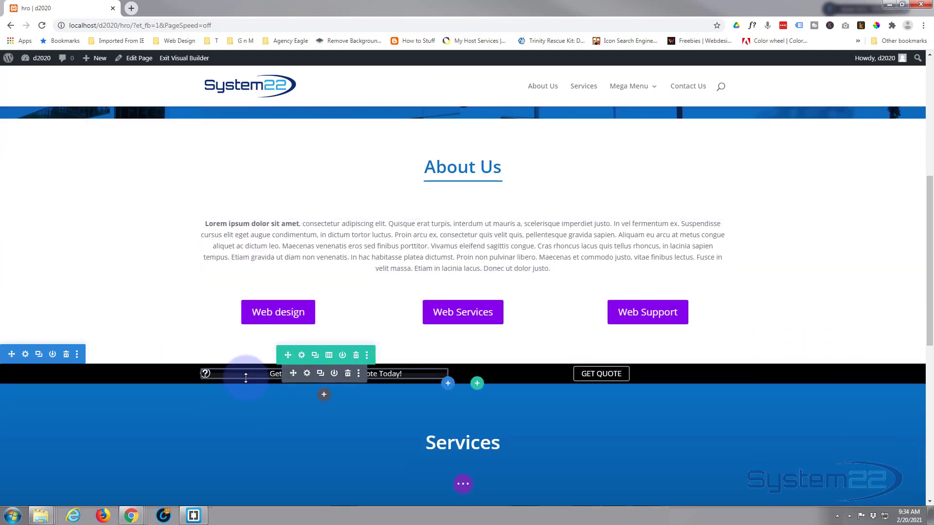
pyautogui.scroll(-1, 245, 377)
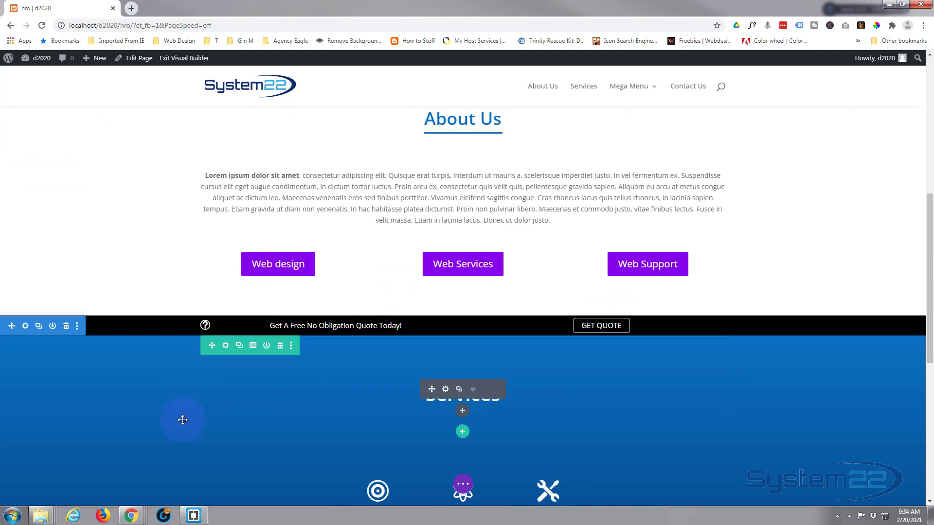
pyautogui.scroll(-1, 170, 419)
pyautogui.scroll(-5, 170, 418)
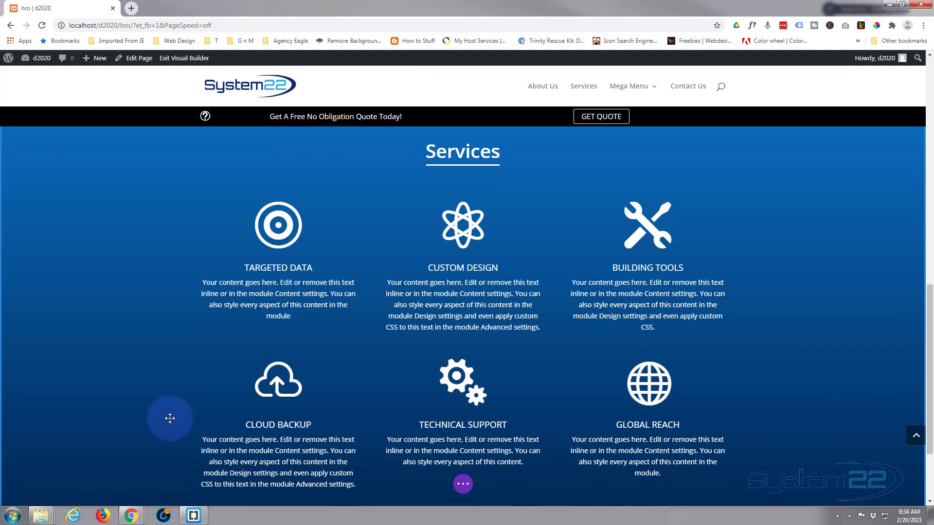
pyautogui.scroll(2, 170, 418)
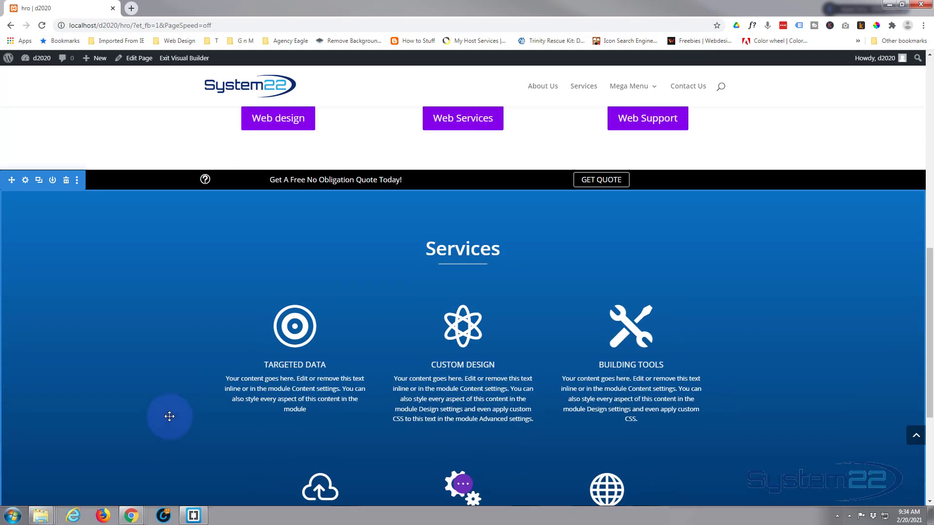
pyautogui.scroll(2, 170, 416)
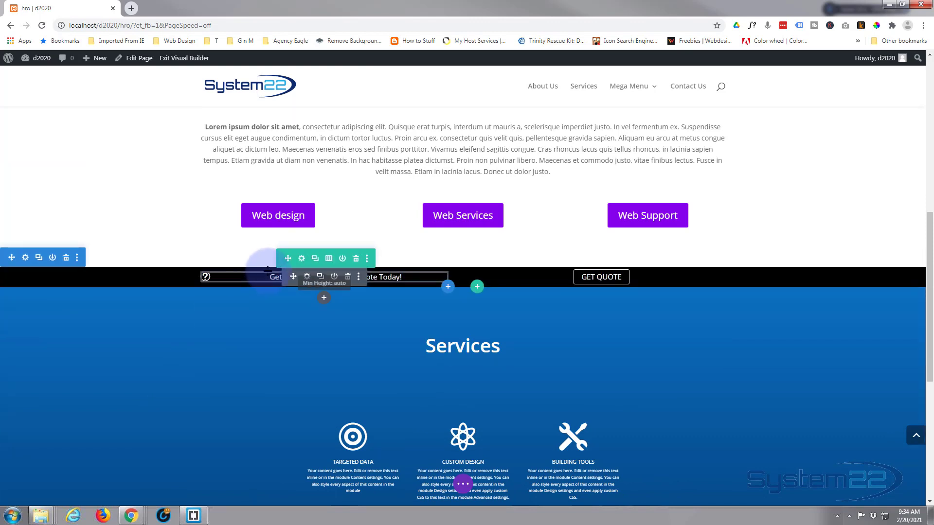
# - Enable the Fading In and Out scroll effect on the quote bar's row and preview the fade on the page
pyautogui.click(302, 260)
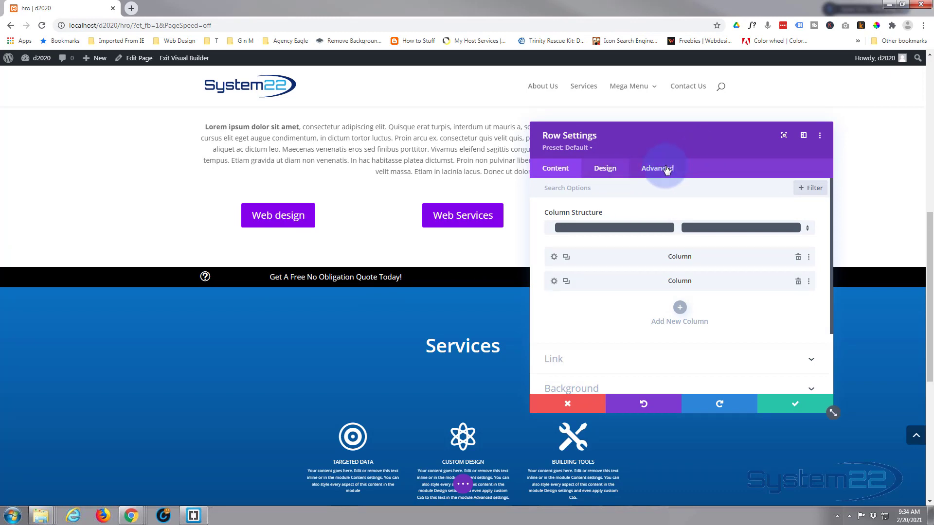
pyautogui.click(666, 168)
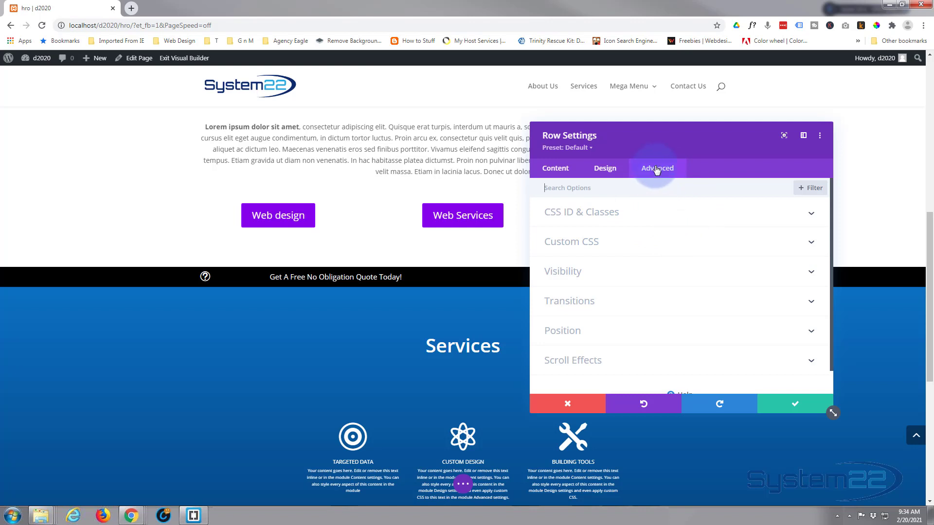
pyautogui.click(634, 360)
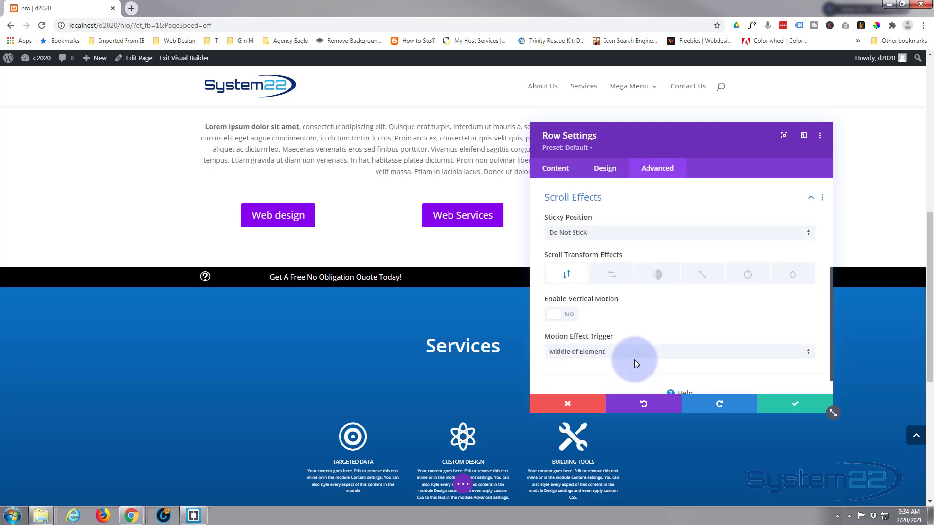
pyautogui.click(659, 269)
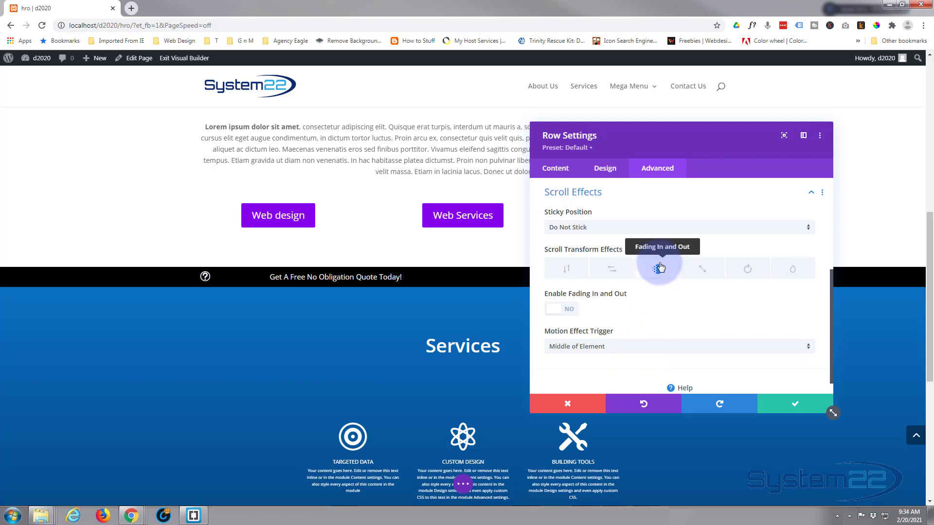
pyautogui.click(570, 312)
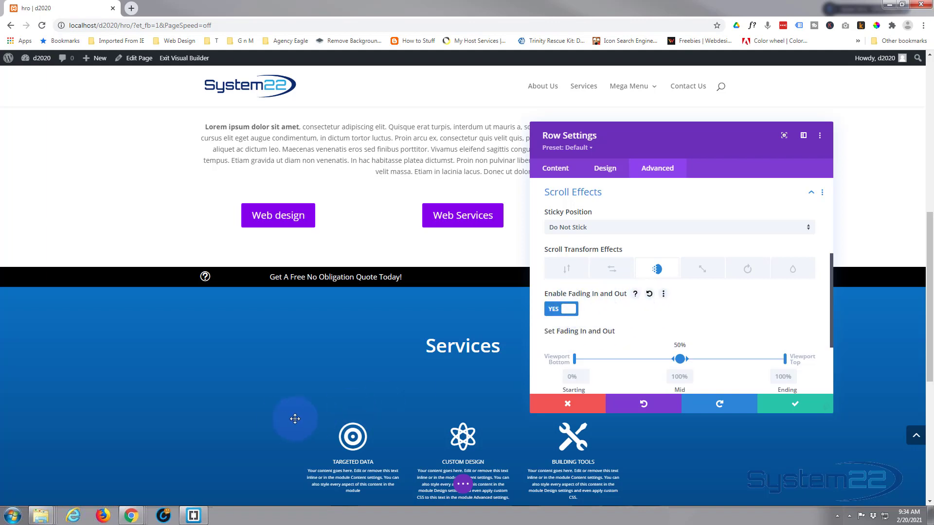
pyautogui.scroll(2, 240, 426)
pyautogui.scroll(2, 109, 497)
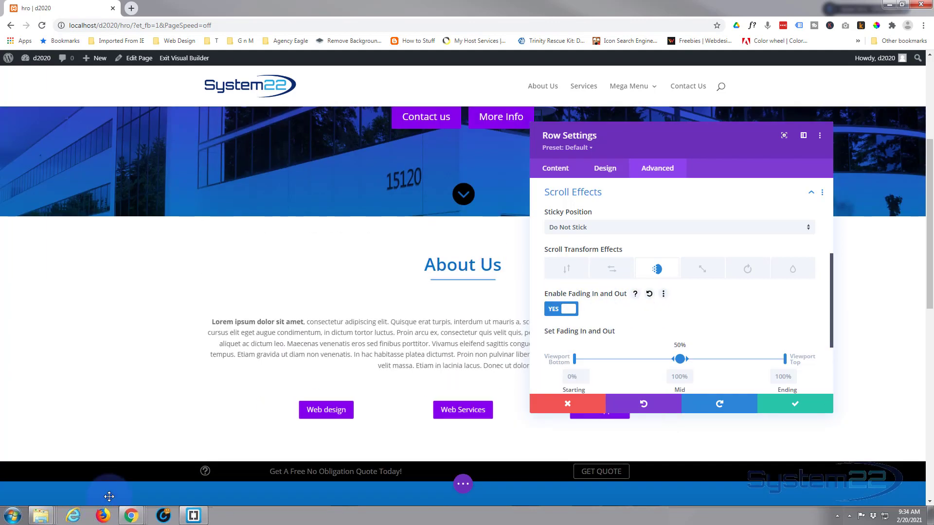
pyautogui.scroll(-2, 109, 497)
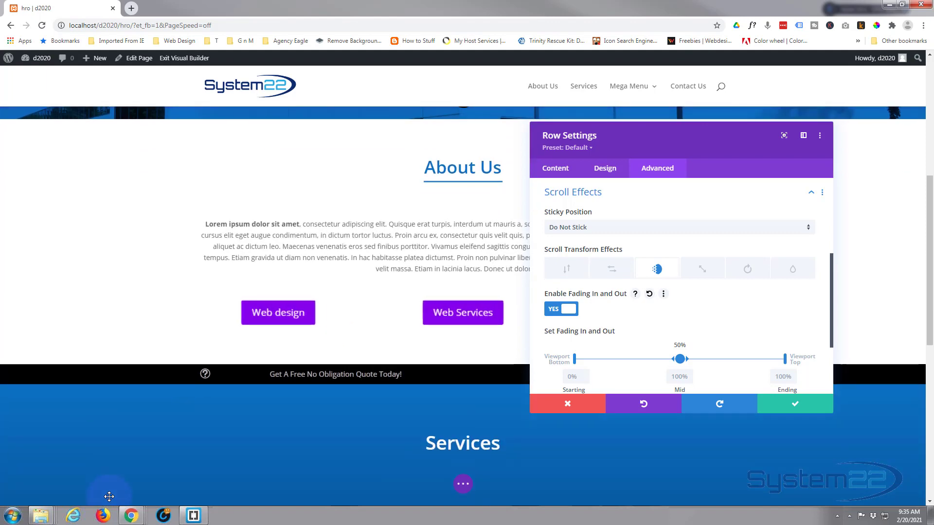
# - Set the start point of the quote bar row's fade to 32%, and save the row settings
pyautogui.scroll(1, 109, 496)
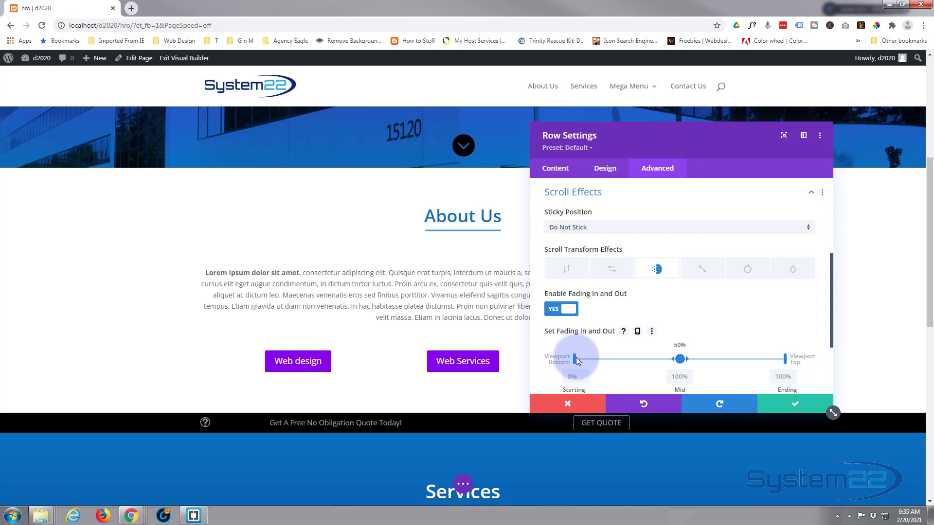
pyautogui.moveTo(579, 358); pyautogui.dragTo(644, 357)
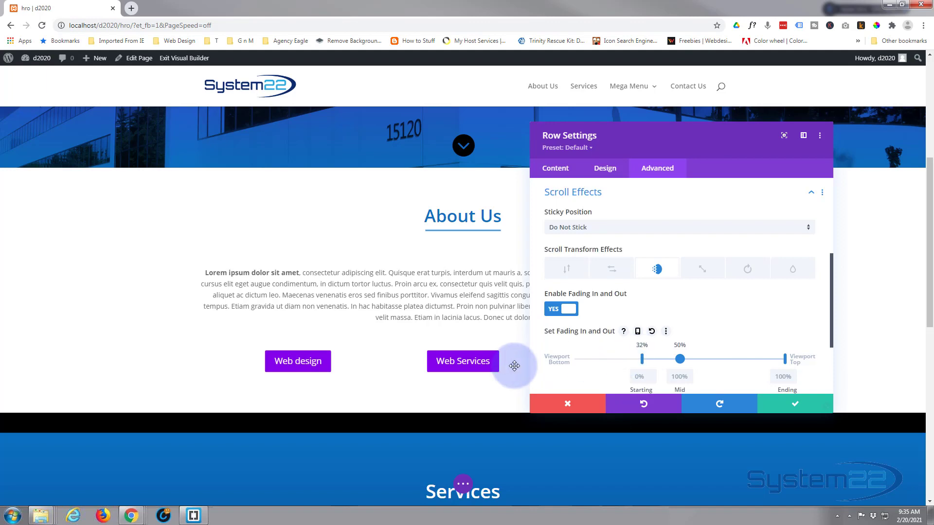
pyautogui.scroll(-2, 497, 368)
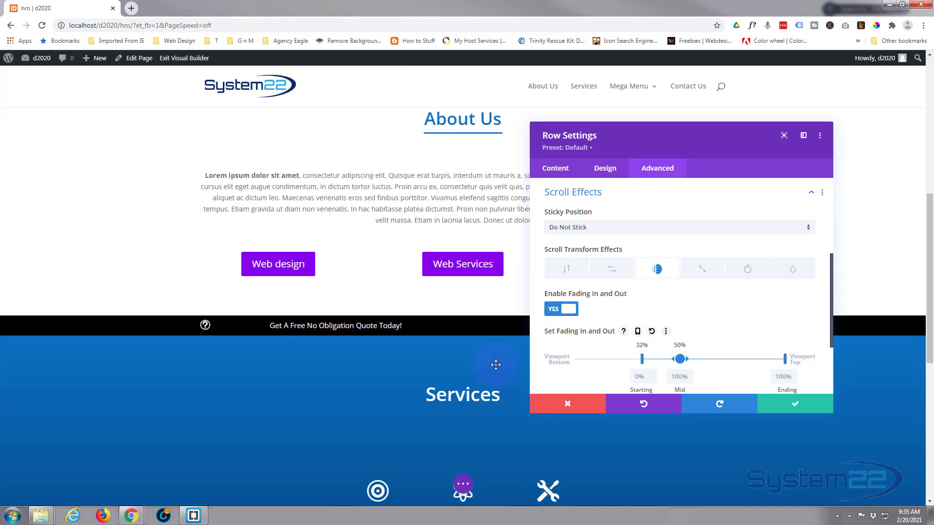
pyautogui.scroll(-3, 496, 365)
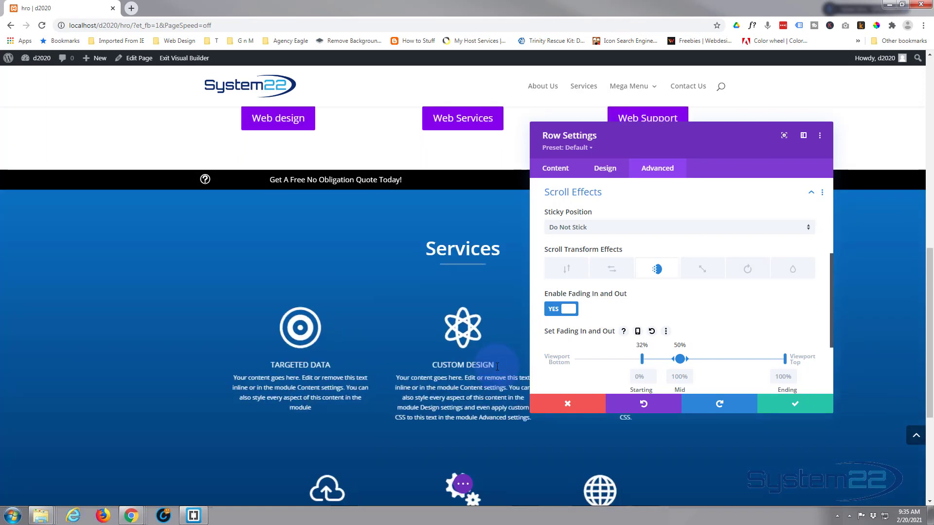
pyautogui.scroll(5, 496, 366)
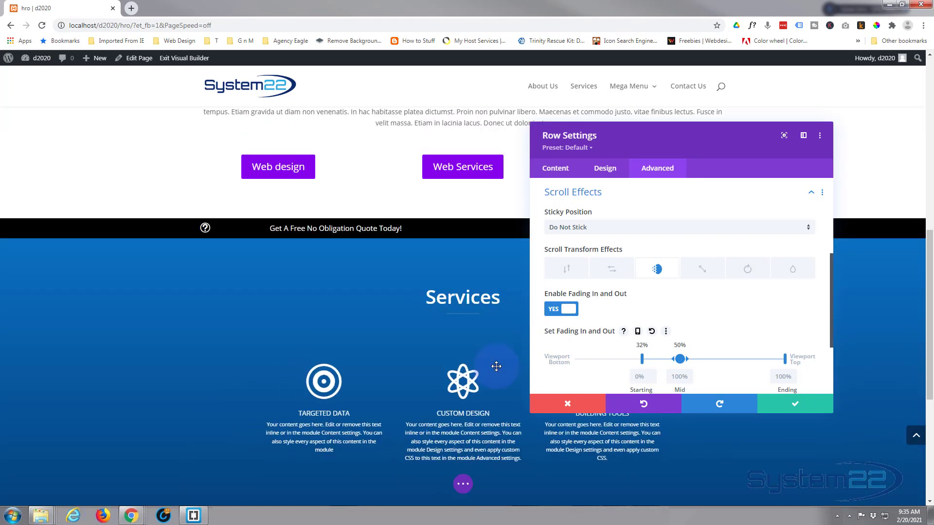
pyautogui.scroll(4, 496, 367)
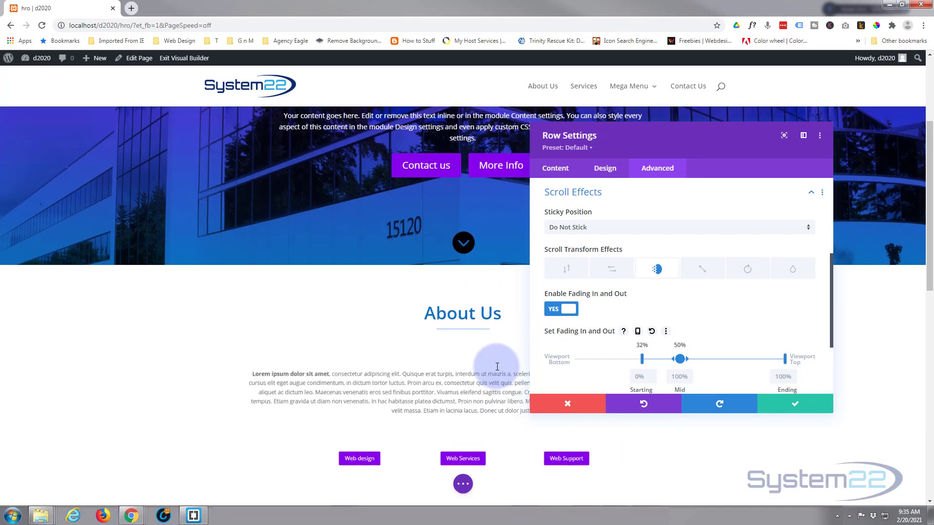
pyautogui.scroll(-6, 496, 367)
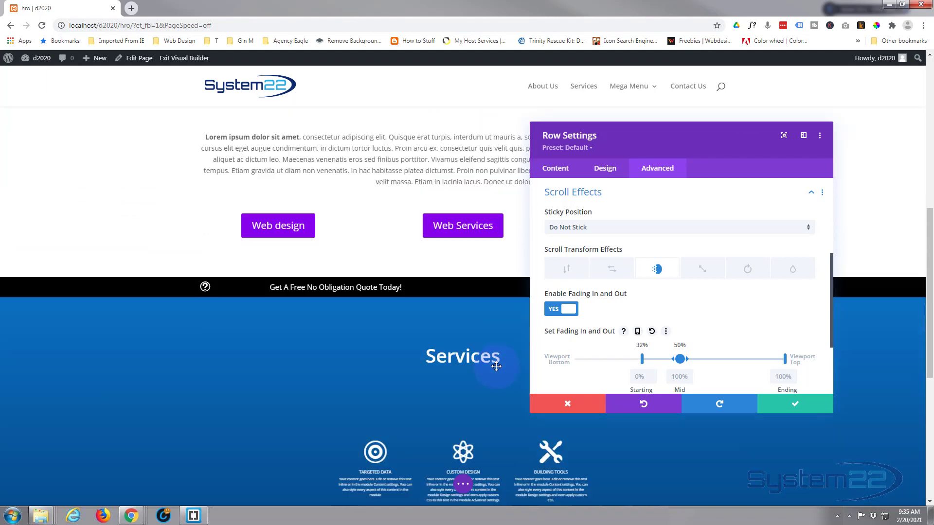
pyautogui.scroll(-3, 497, 367)
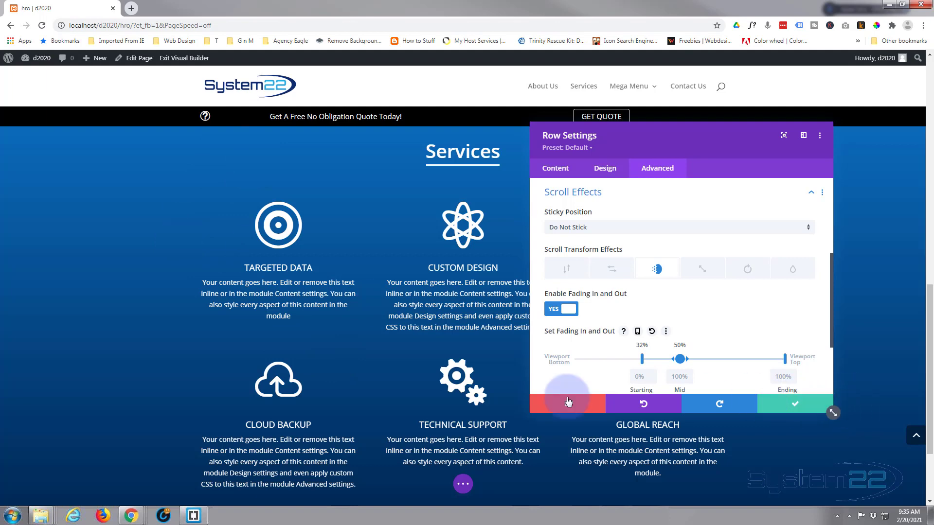
pyautogui.click(795, 403)
# - Give the quote bar section a purple #8300e9 background for its sticky state, save it, and check the color change on the page
pyautogui.scroll(3, 125, 282)
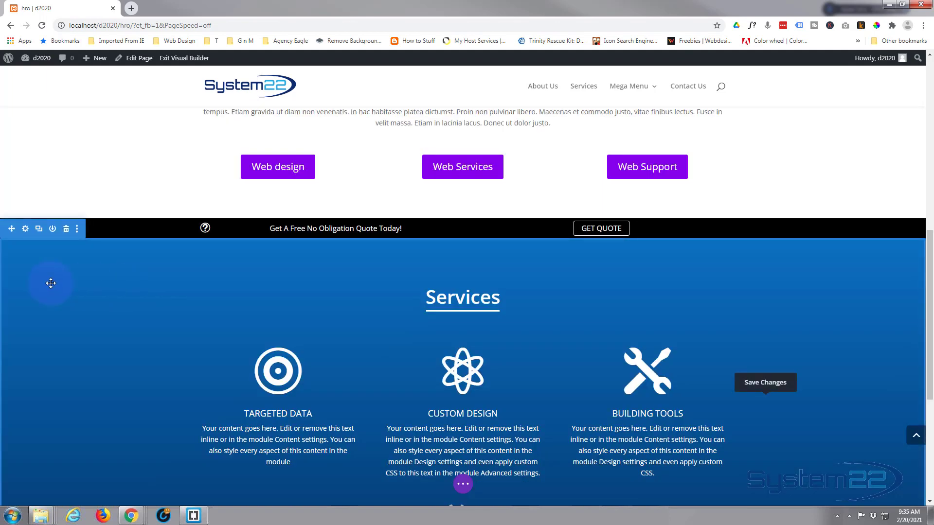
pyautogui.click(25, 208)
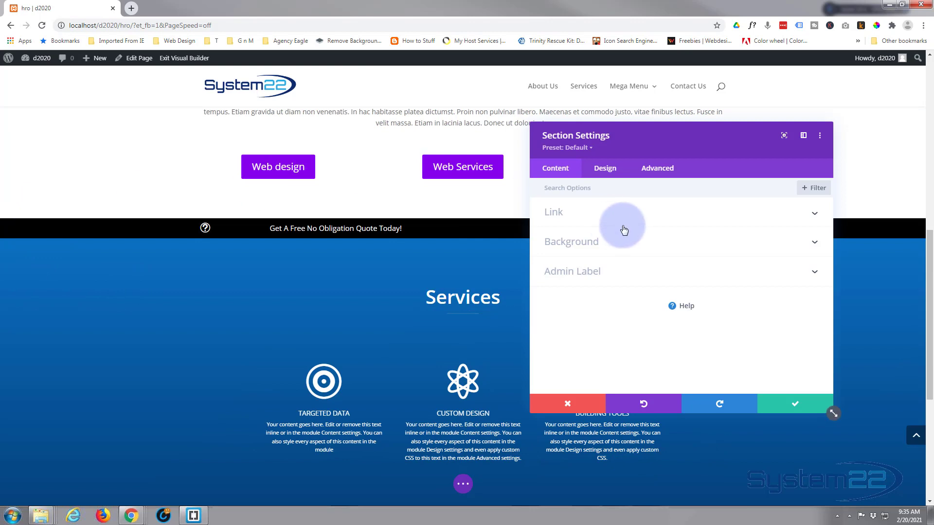
pyautogui.click(630, 248)
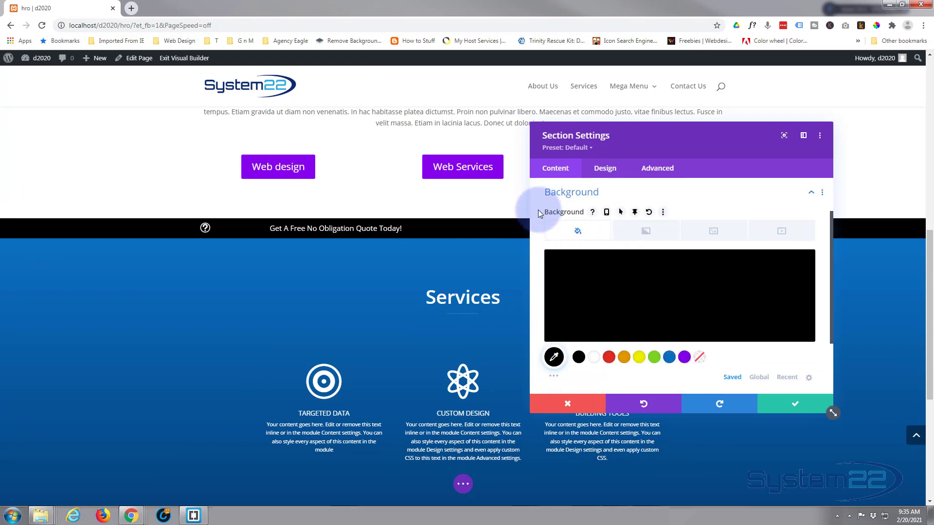
pyautogui.click(635, 213)
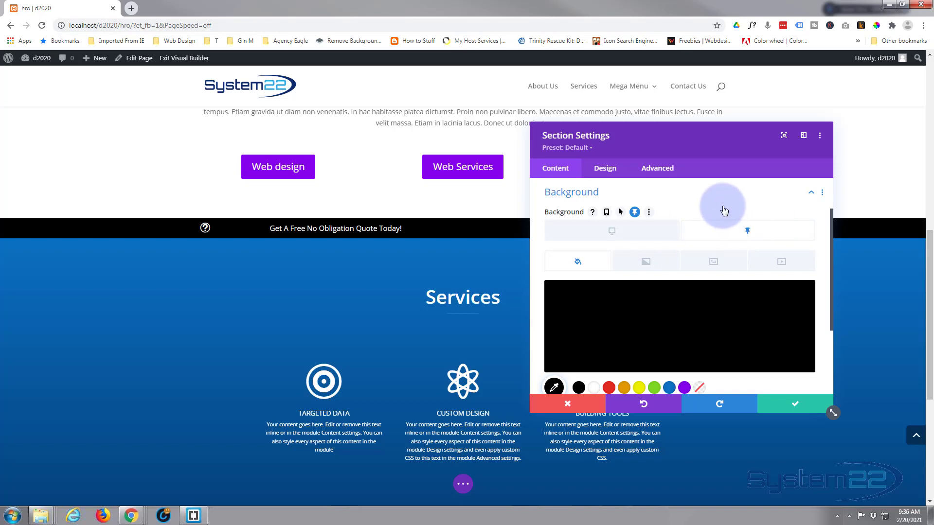
pyautogui.scroll(-2, 724, 210)
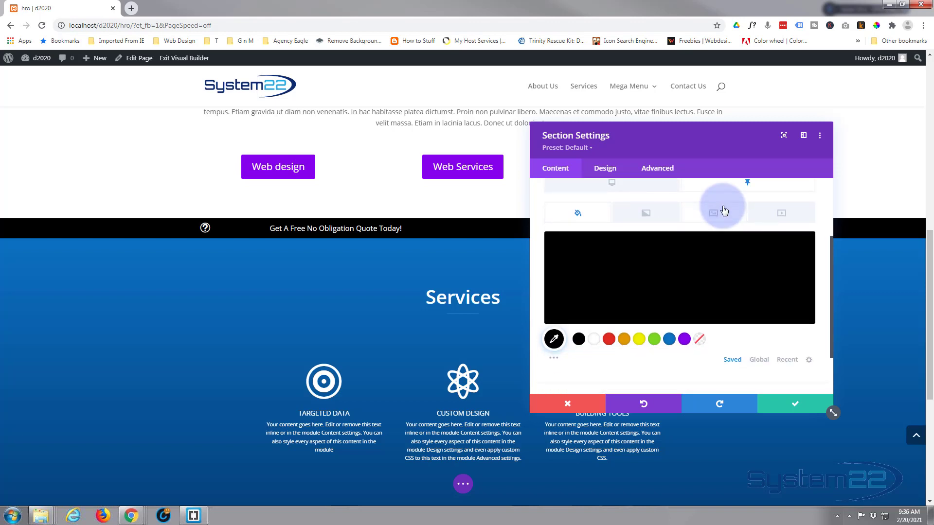
pyautogui.click(685, 340)
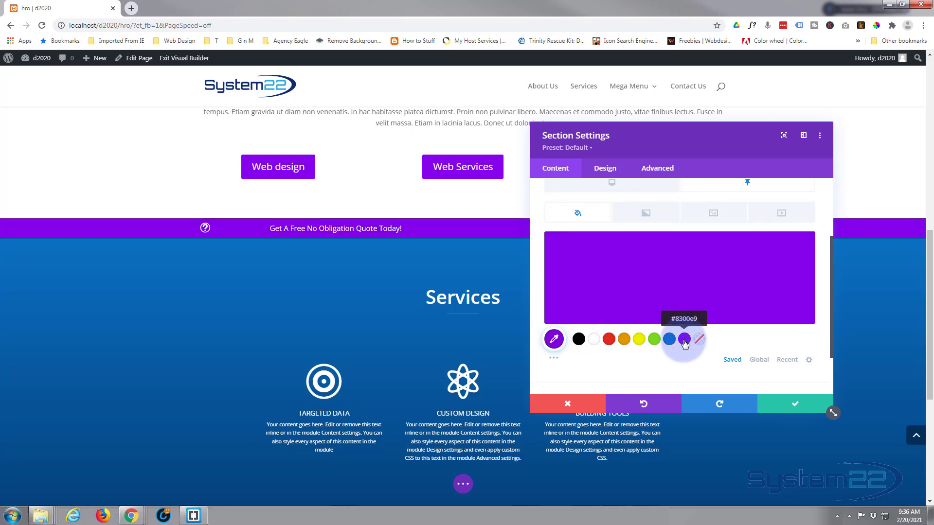
pyautogui.click(612, 183)
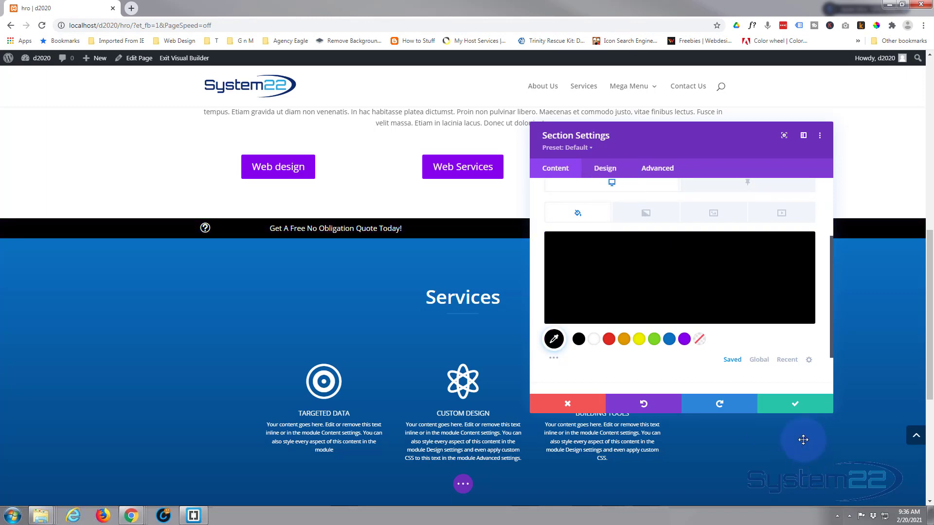
pyautogui.click(780, 411)
pyautogui.scroll(3, 779, 412)
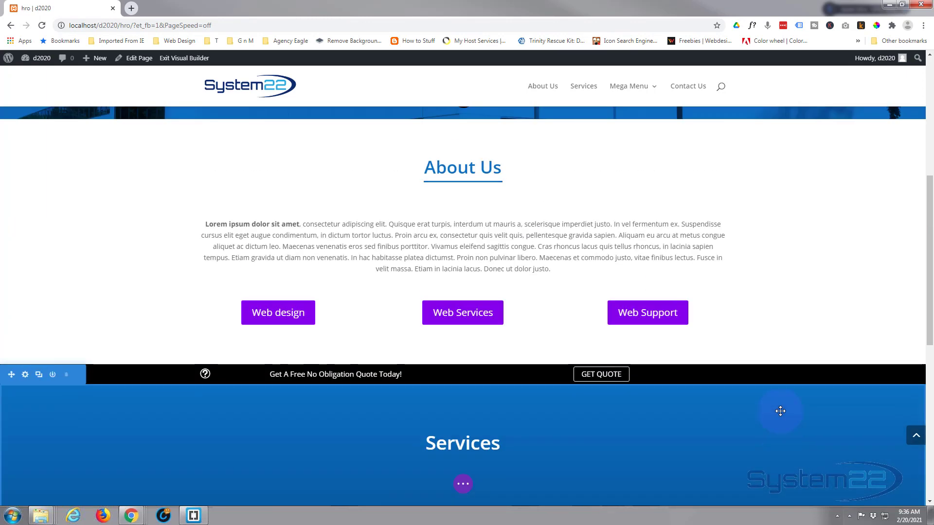
pyautogui.scroll(-6, 755, 479)
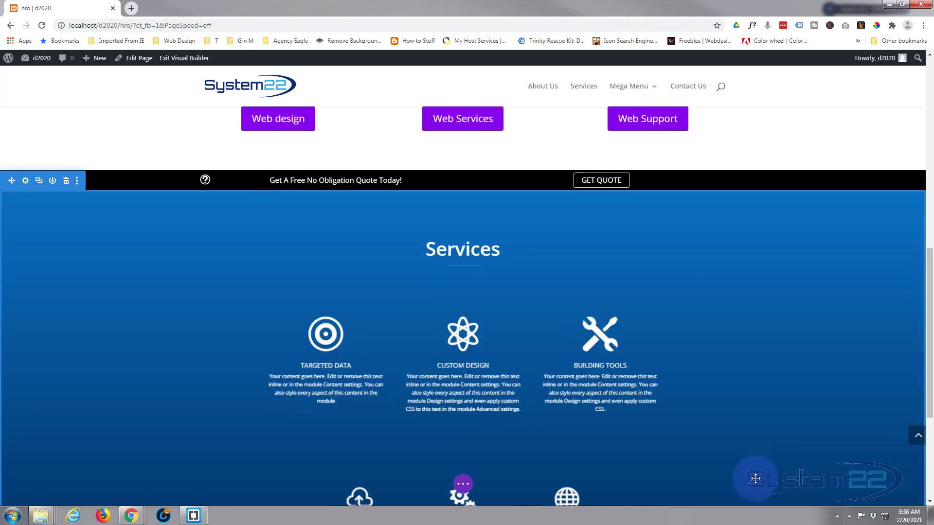
pyautogui.scroll(-3, 755, 479)
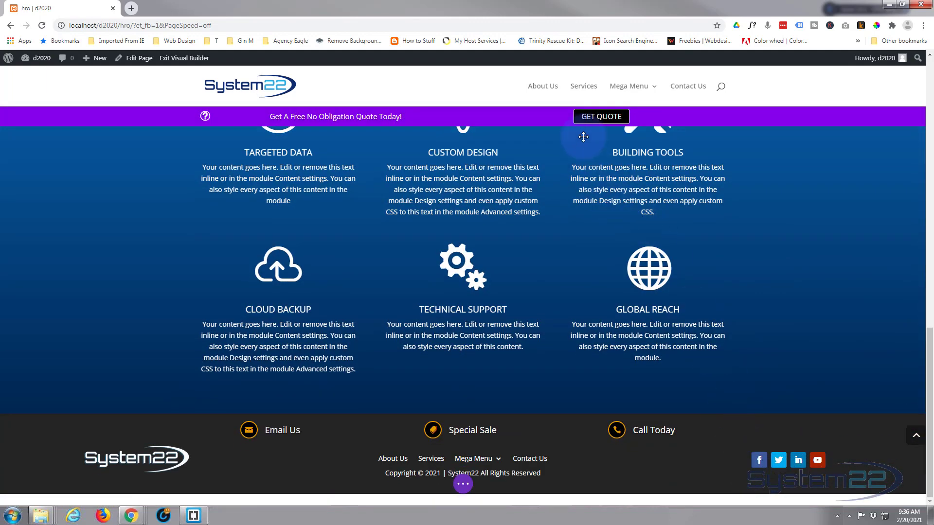
# - Set the Get Quote button's sticky-state background to purple #8300e9 and save the button module
pyautogui.scroll(8, 560, 266)
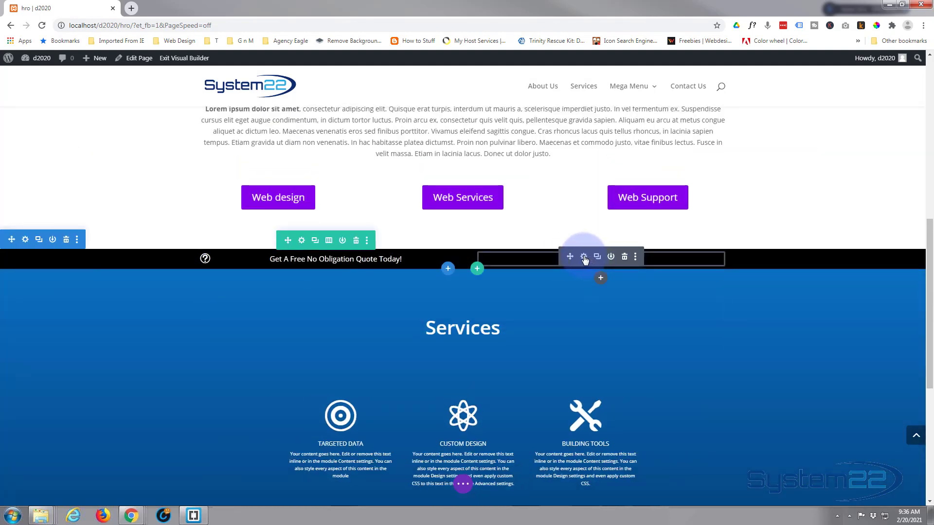
pyautogui.click(584, 257)
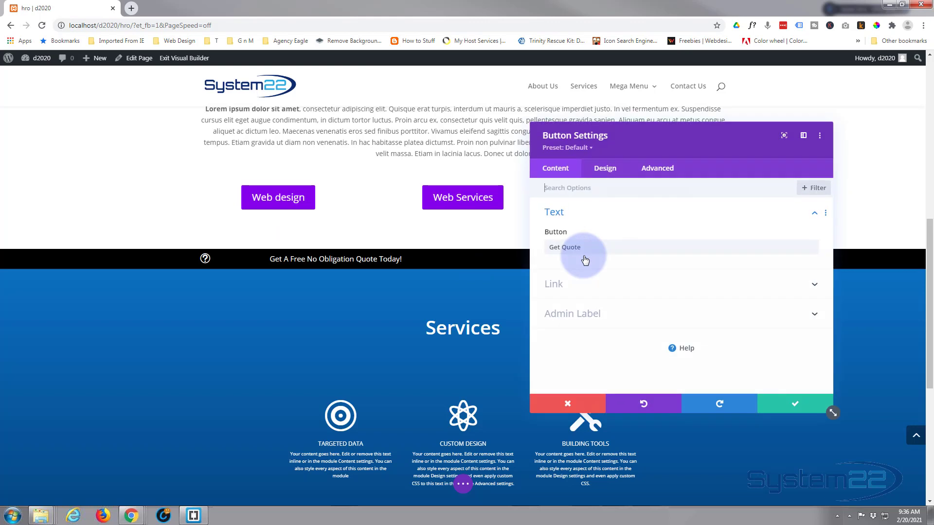
pyautogui.click(606, 171)
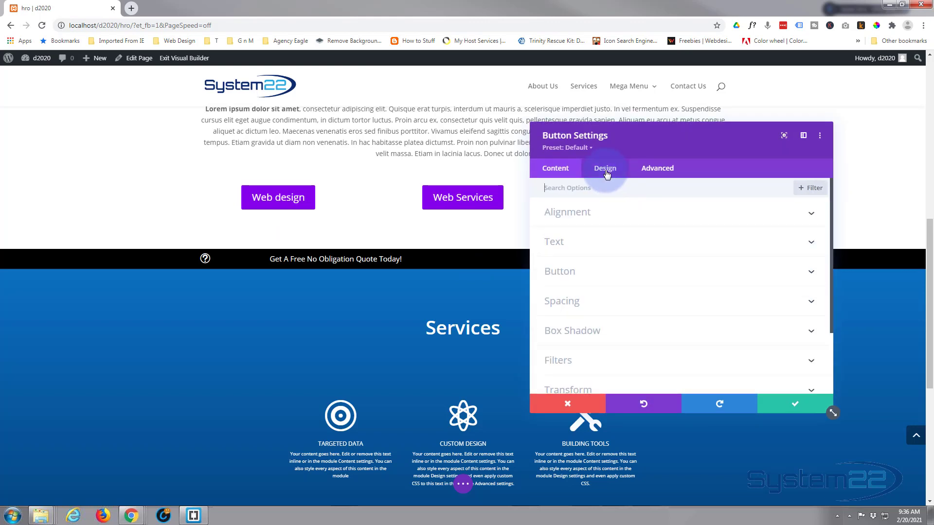
pyautogui.click(618, 277)
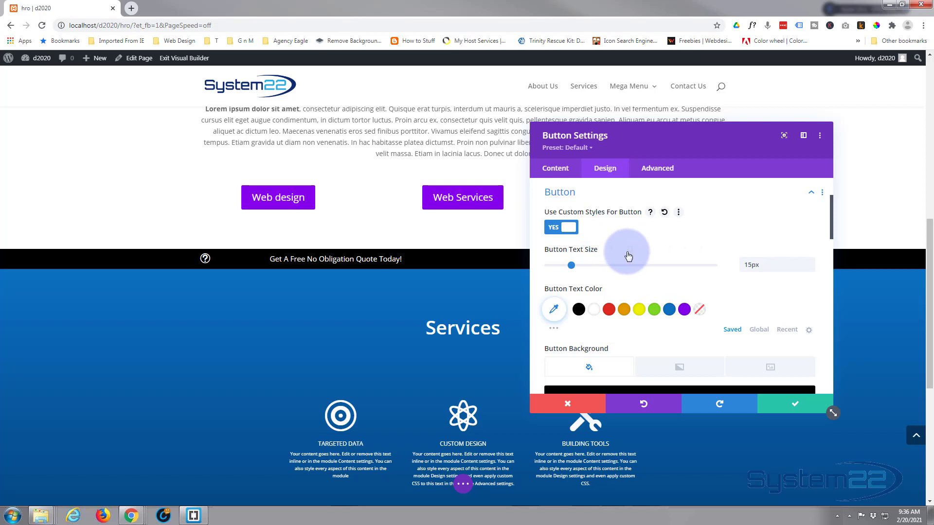
pyautogui.scroll(-1, 628, 253)
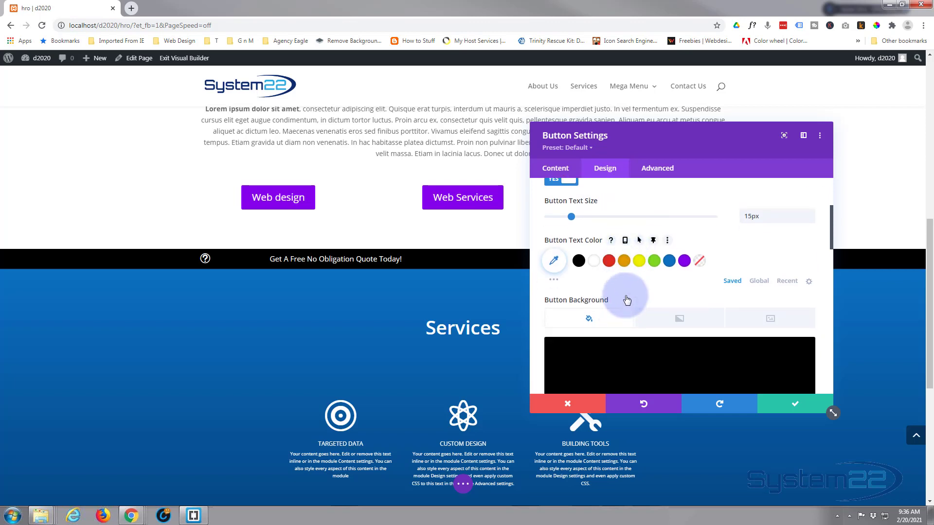
pyautogui.scroll(-1, 627, 300)
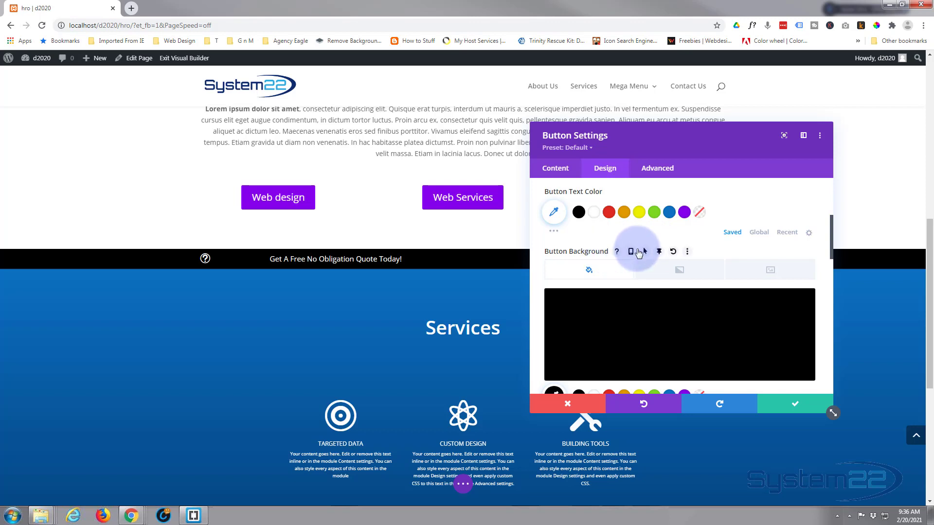
pyautogui.click(660, 253)
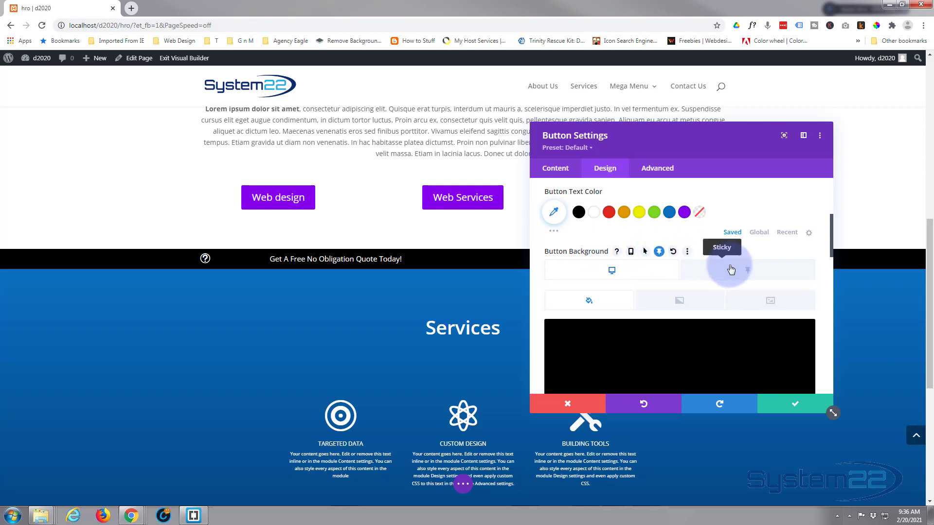
pyautogui.scroll(-3, 734, 271)
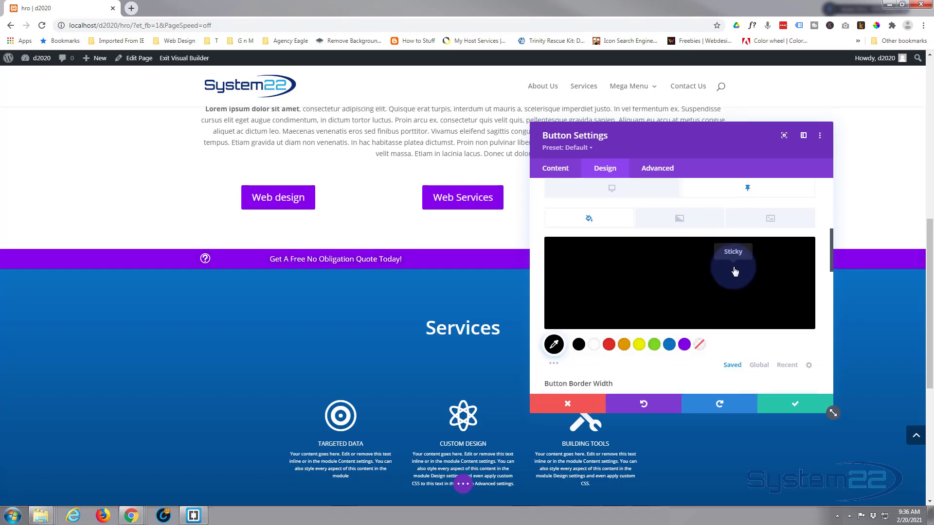
pyautogui.moveTo(715, 147); pyautogui.dragTo(397, 164)
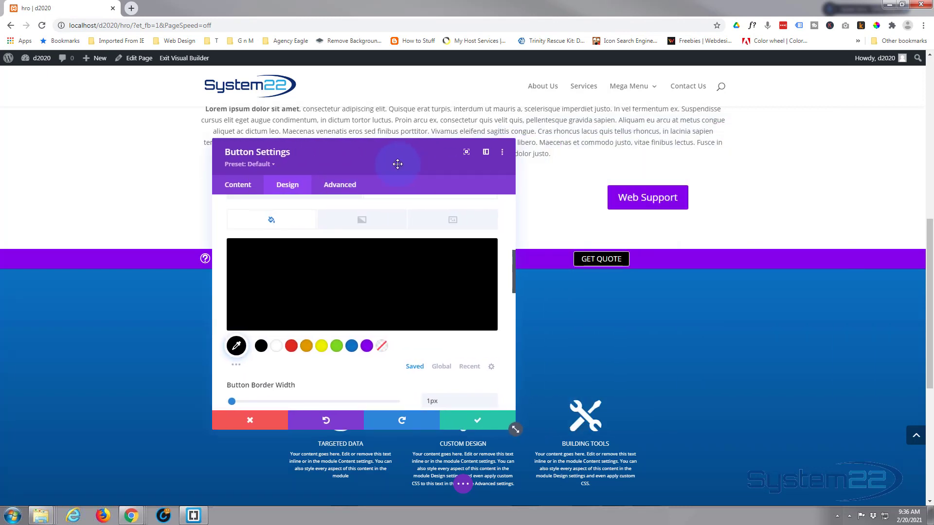
pyautogui.click(367, 347)
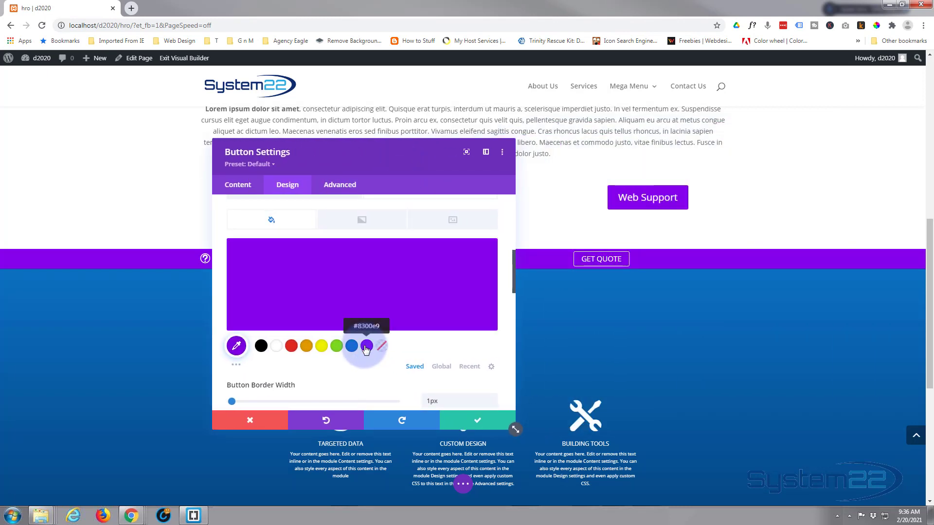
pyautogui.click(477, 421)
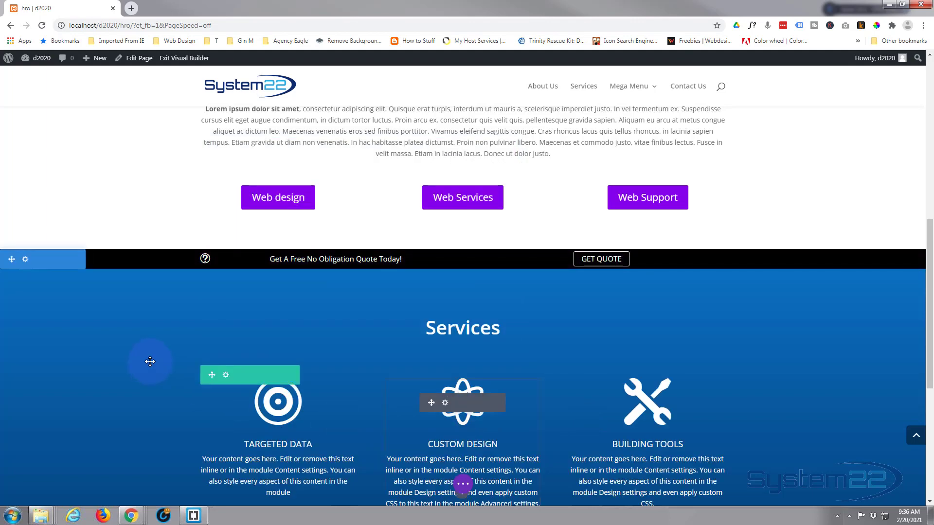
# - Examine how the quote bar and its button change between the normal and sticky states down to the footer
pyautogui.scroll(-4, 150, 360)
pyautogui.scroll(-2, 150, 363)
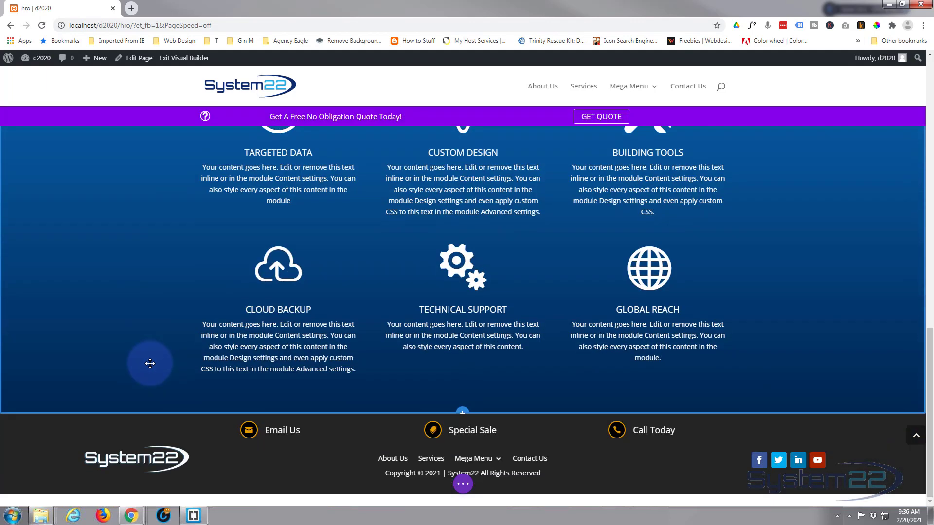
pyautogui.scroll(9, 150, 364)
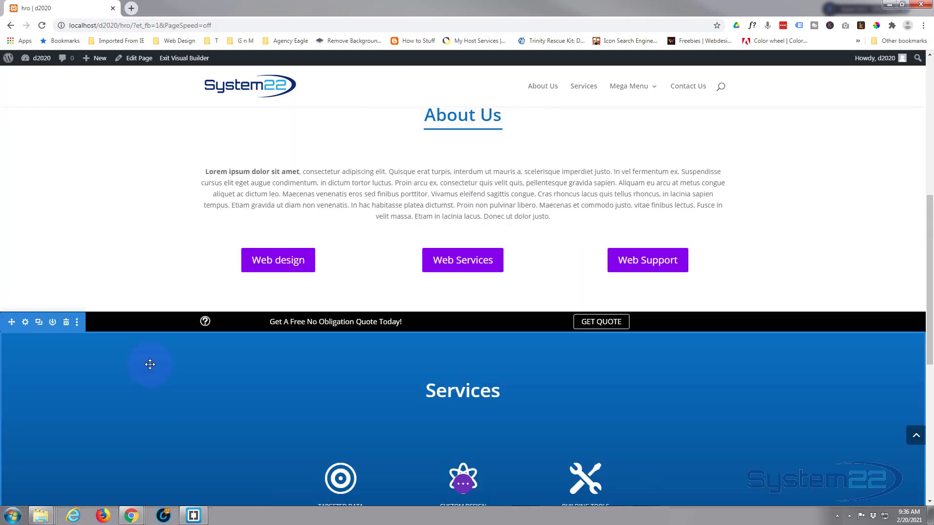
pyautogui.scroll(-2, 150, 365)
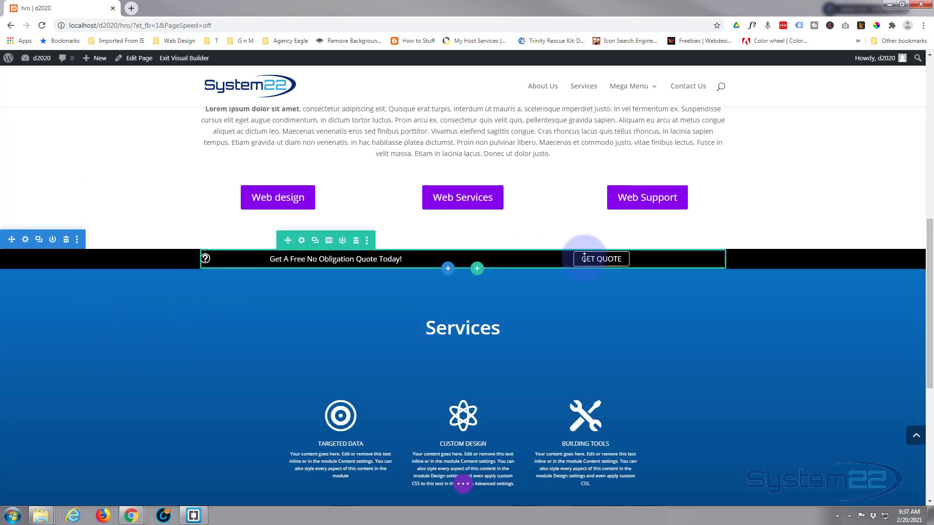
pyautogui.scroll(-3, 499, 321)
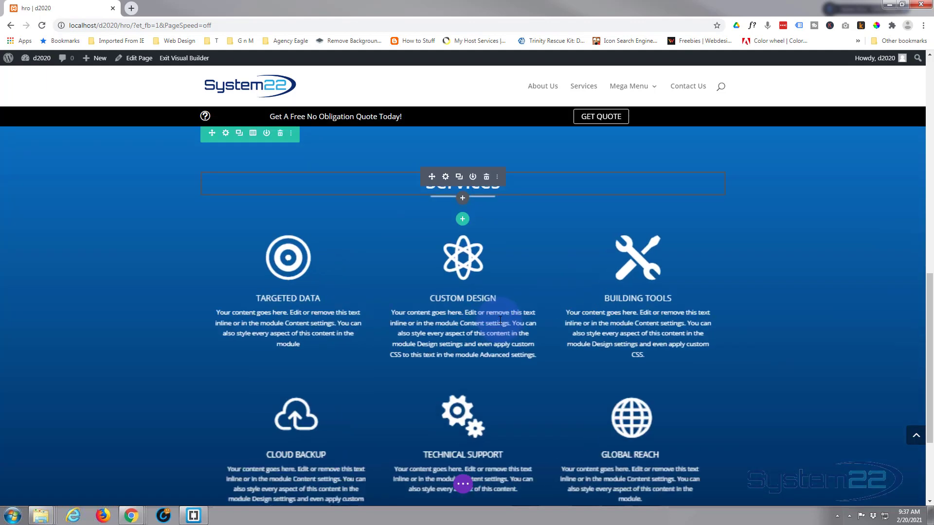
pyautogui.scroll(-3, 500, 320)
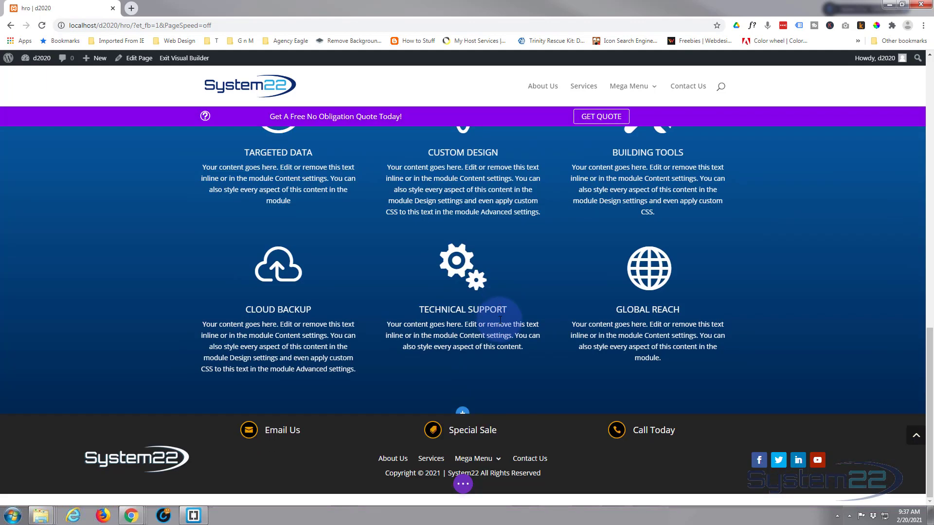
# - Add a regular section below Services and insert the saved Blue Title row from the library into it
pyautogui.click(462, 411)
pyautogui.click(415, 384)
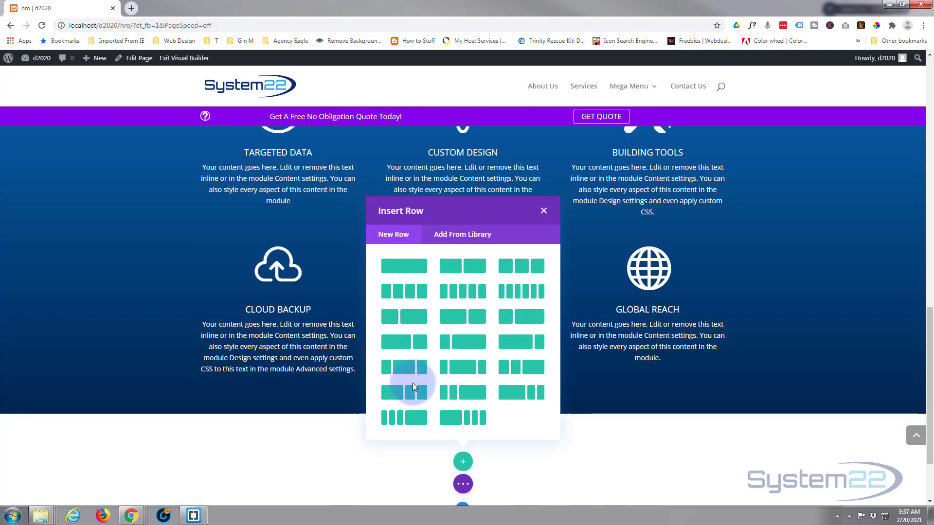
pyautogui.click(455, 236)
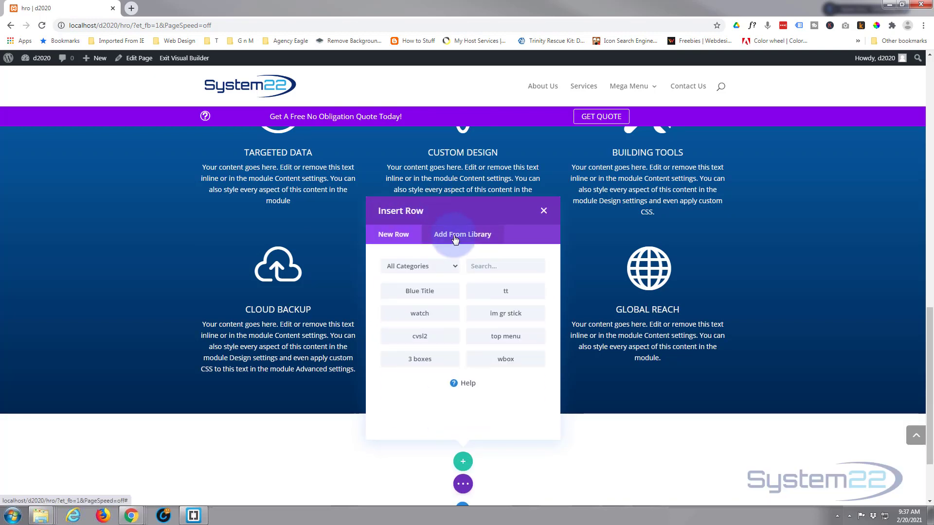
pyautogui.click(457, 307)
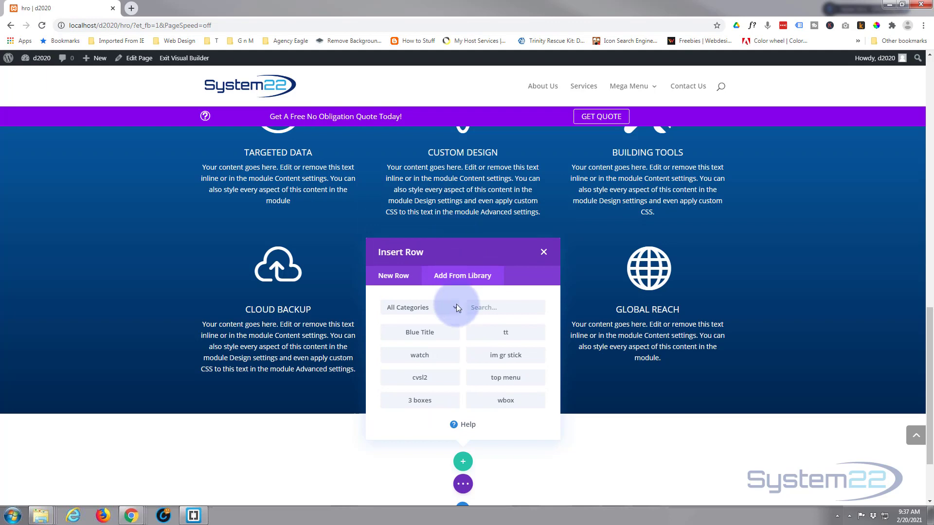
pyautogui.click(430, 334)
pyautogui.scroll(-2, 427, 319)
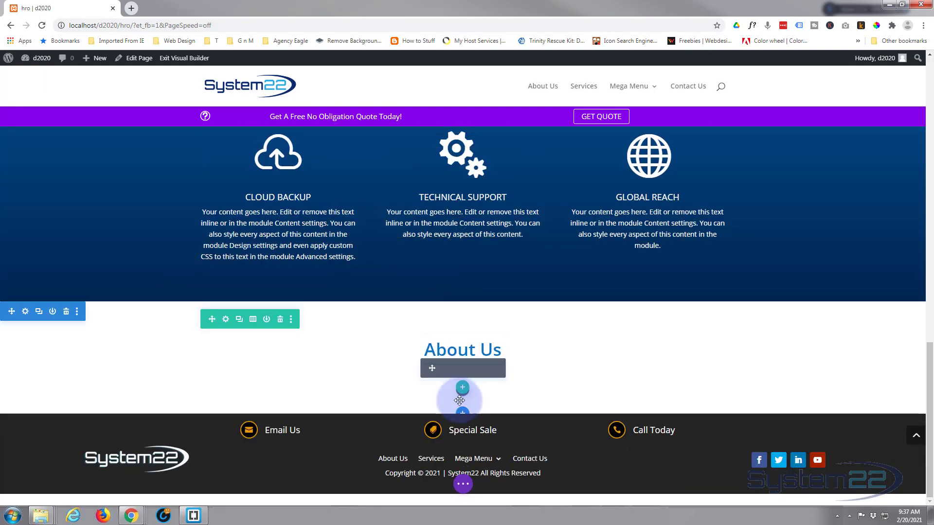
# - Add a single-column row under the new About Us title, insert a Contact Form module in it, and save the module
pyautogui.moveTo(460, 400); pyautogui.dragTo(465, 390)
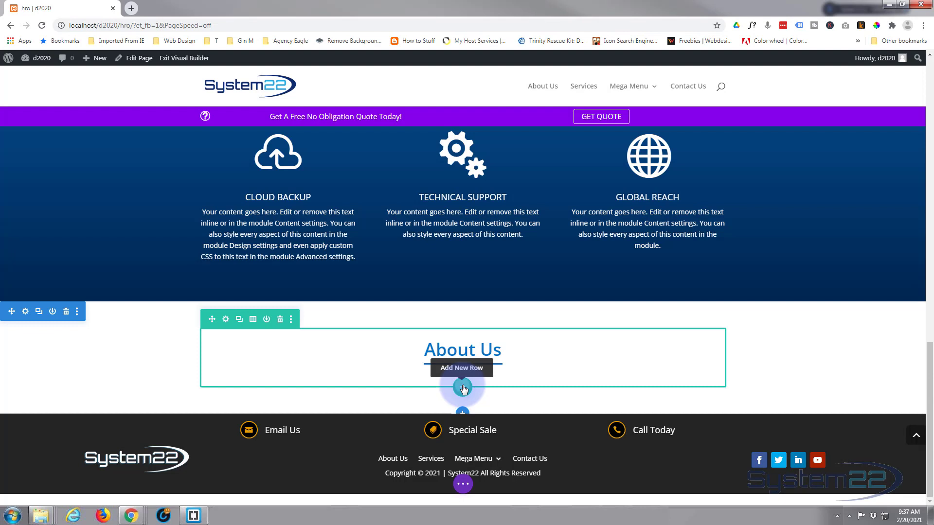
pyautogui.click(463, 387)
pyautogui.click(403, 208)
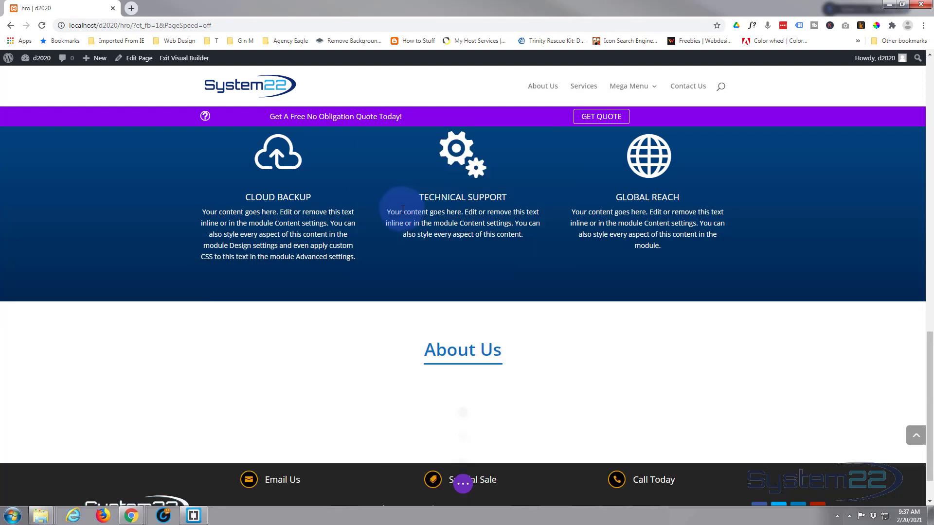
pyautogui.click(417, 346)
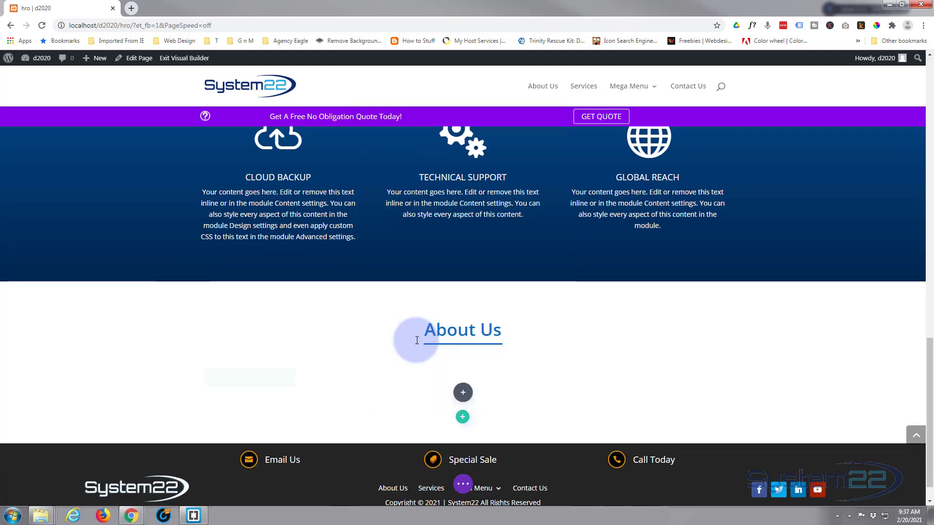
pyautogui.click(474, 420)
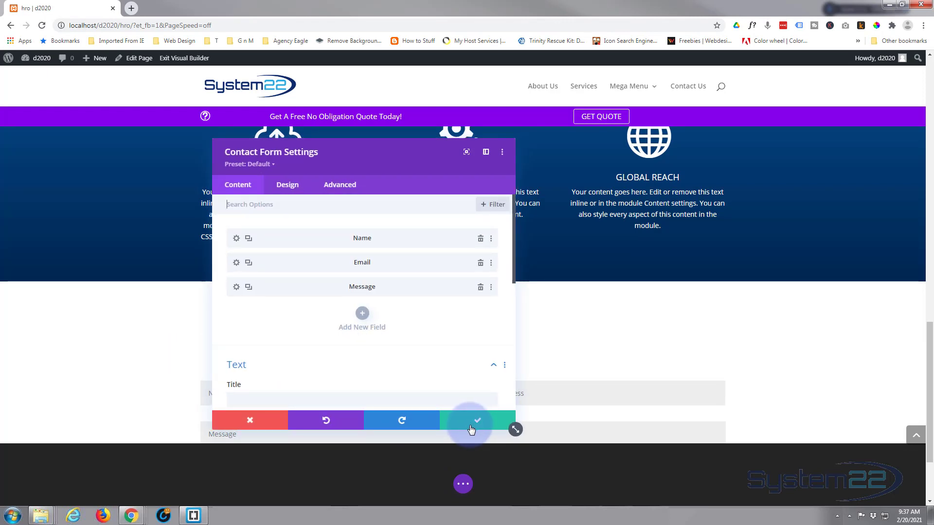
pyautogui.scroll(-3, 157, 378)
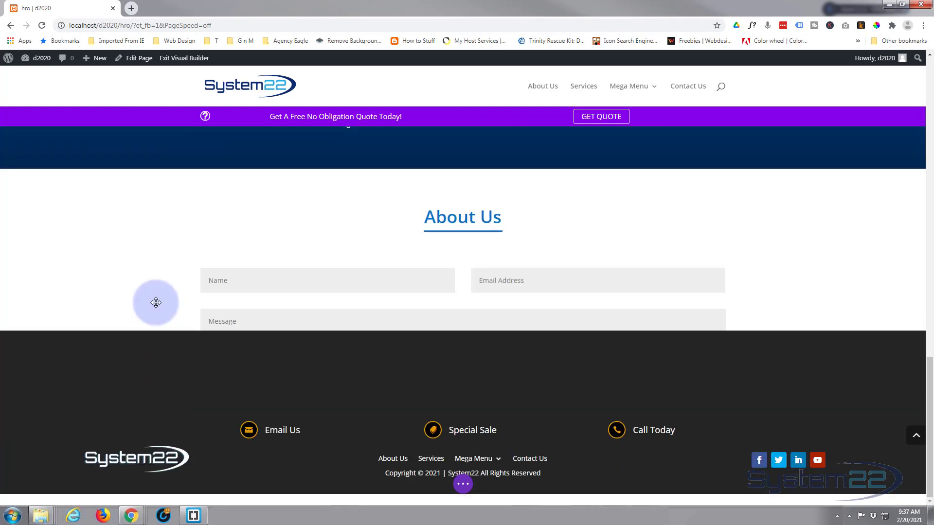
# - Change the heading above the contact form to "Contact Us" and save the text module
pyautogui.scroll(1, 150, 281)
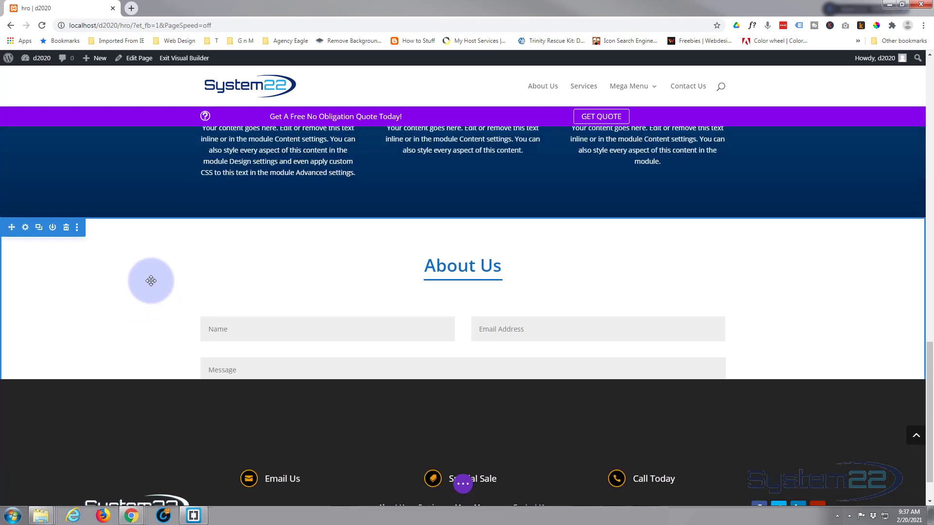
pyautogui.scroll(-1, 150, 281)
pyautogui.scroll(1, 170, 282)
pyautogui.moveTo(459, 268)
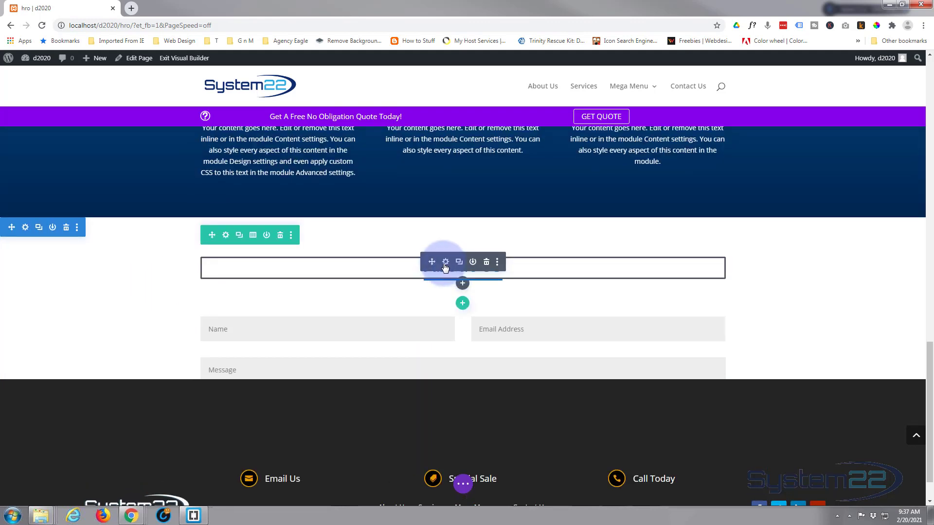
pyautogui.click(446, 263)
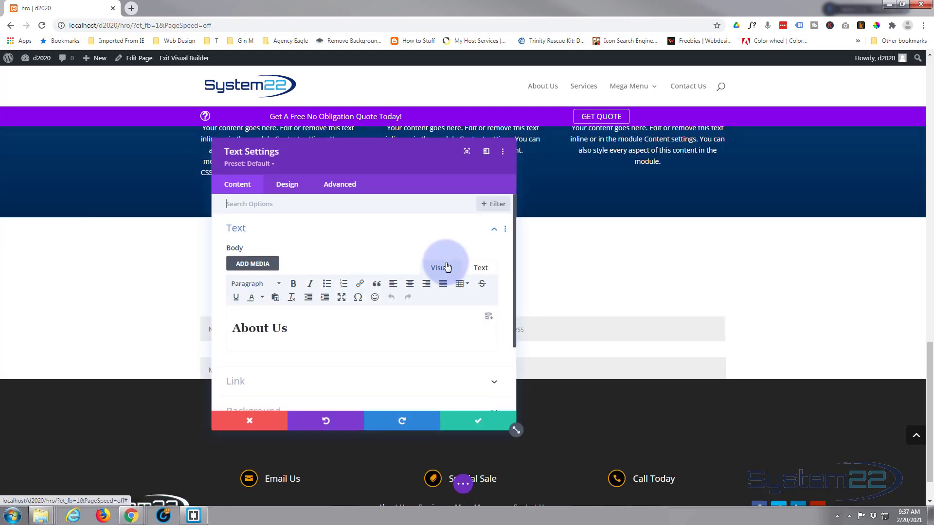
pyautogui.moveTo(269, 331); pyautogui.dragTo(208, 327)
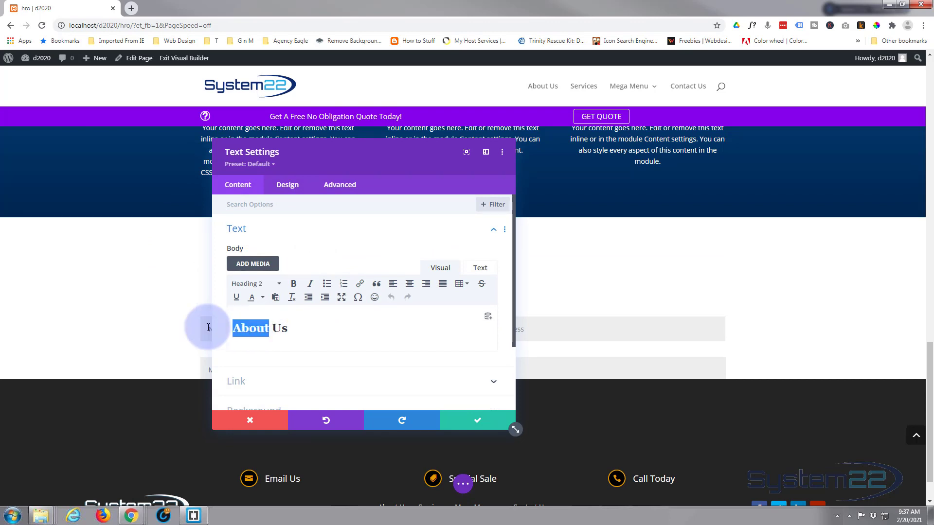
pyautogui.write('Contac')
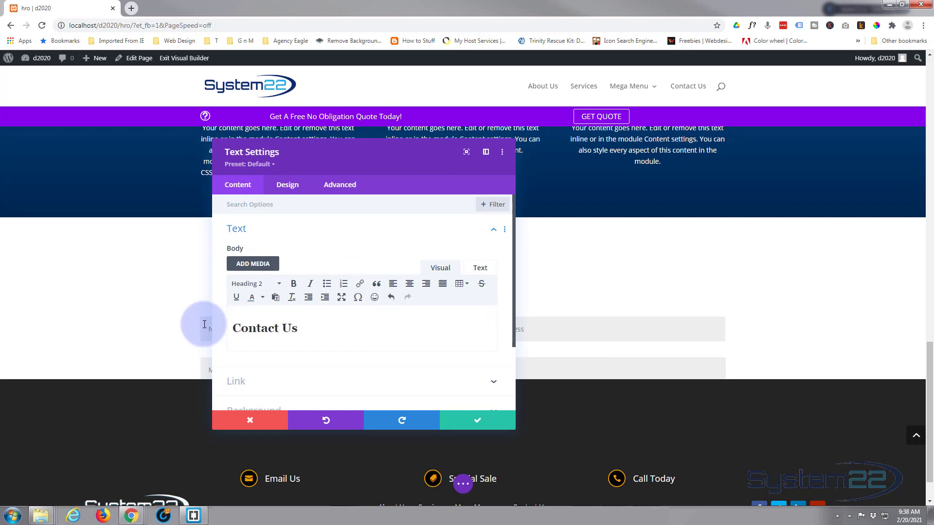
pyautogui.click(478, 424)
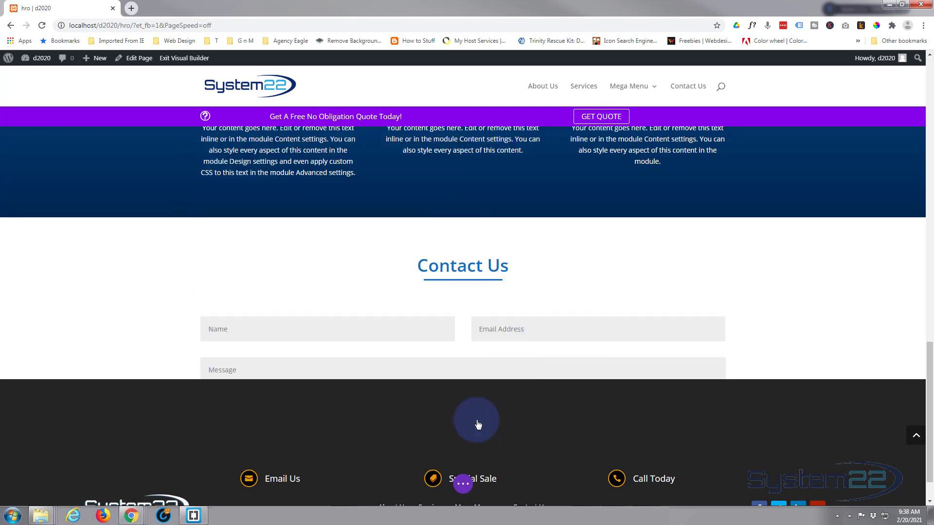
# - Give the Contact Us section the CSS ID "contact" and save the section settings
pyautogui.scroll(1, 73, 286)
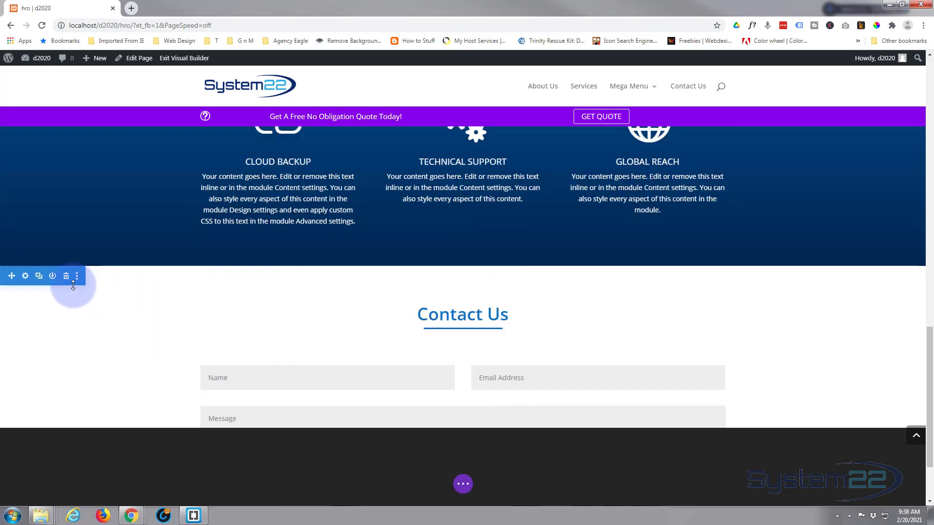
pyautogui.click(25, 278)
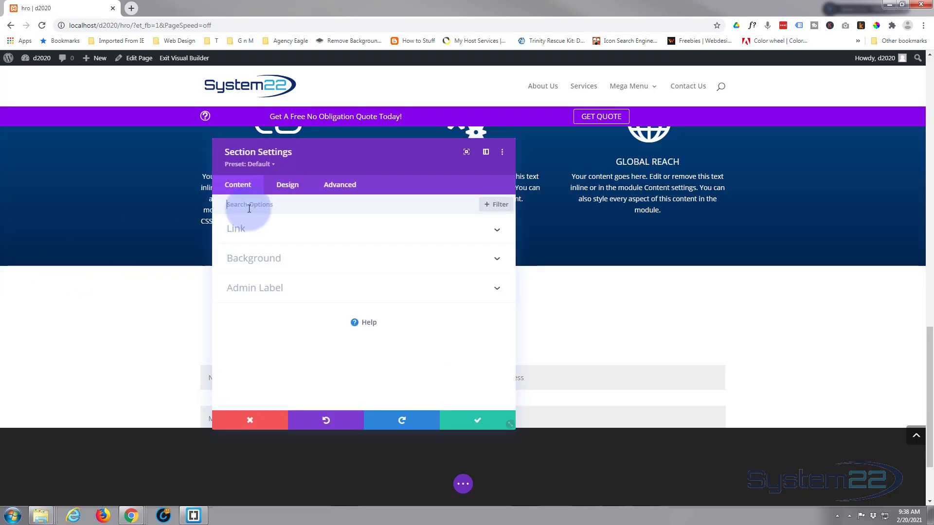
pyautogui.click(351, 190)
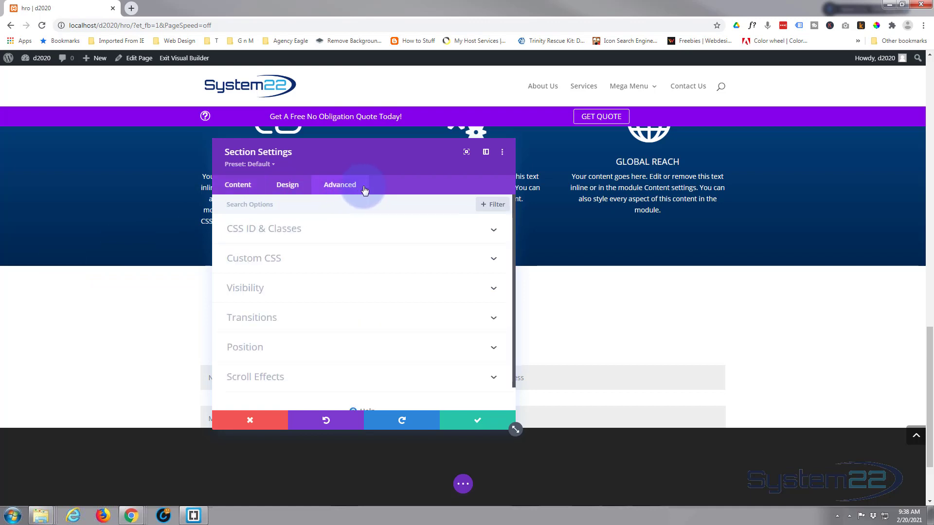
pyautogui.click(335, 230)
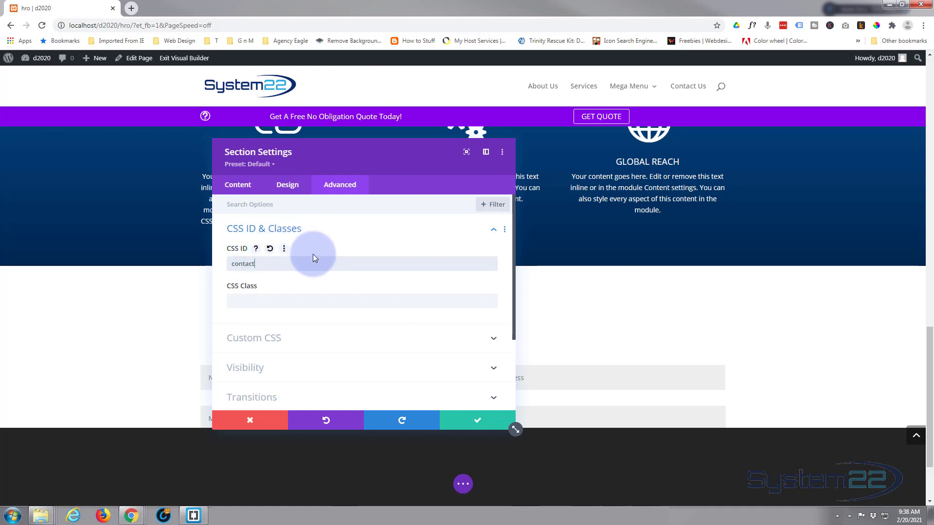
pyautogui.click(479, 421)
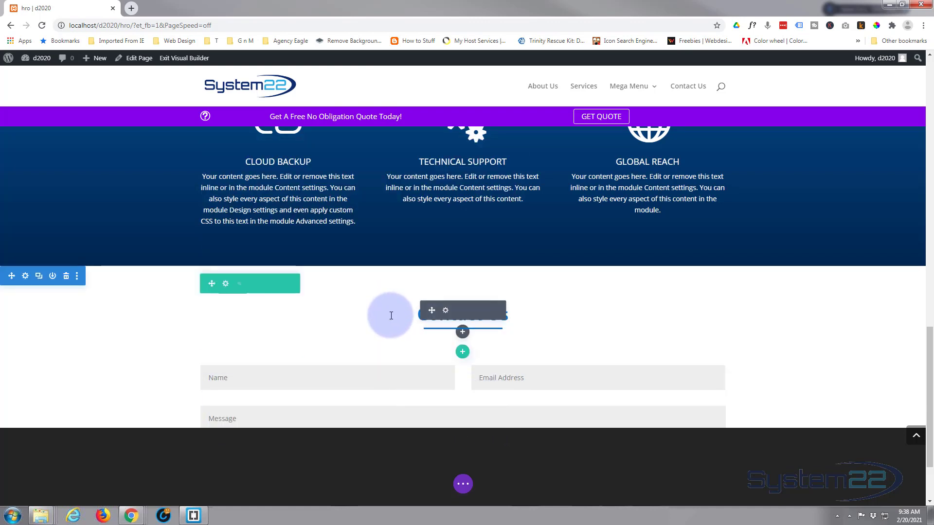
# - Link the quote bar's Get Quote button to the contact section and save the button settings
pyautogui.scroll(12, 391, 316)
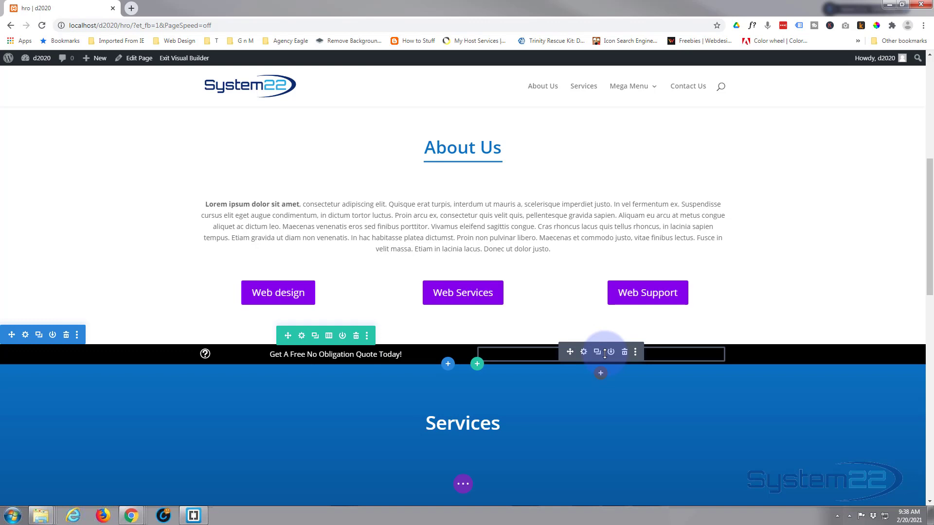
pyautogui.click(584, 354)
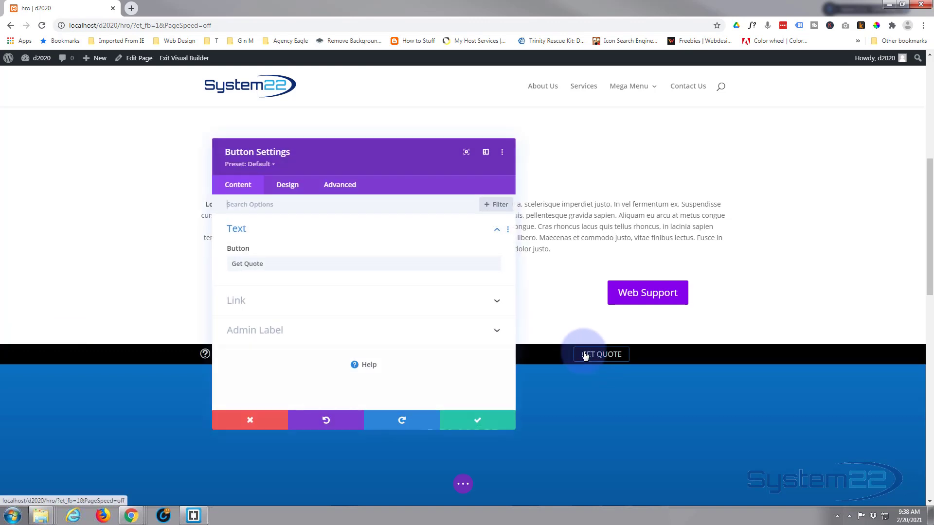
pyautogui.click(312, 298)
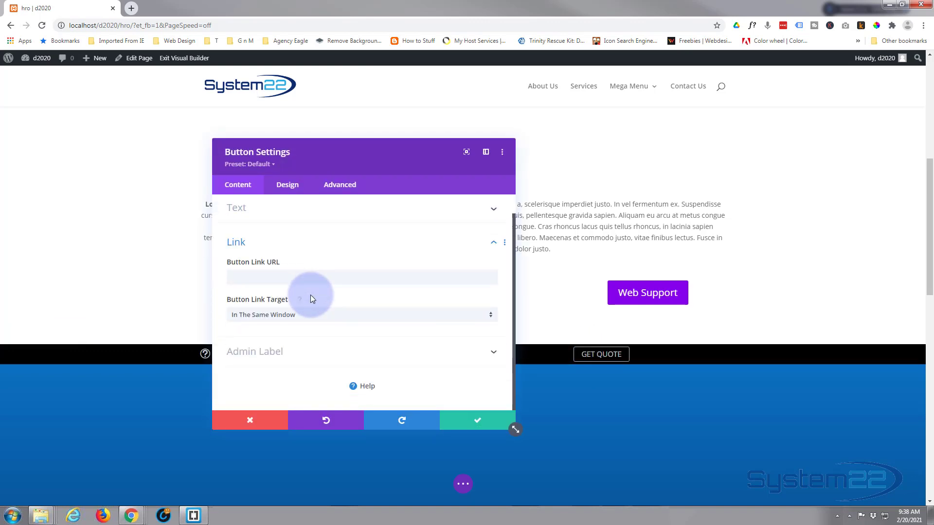
pyautogui.click(264, 279)
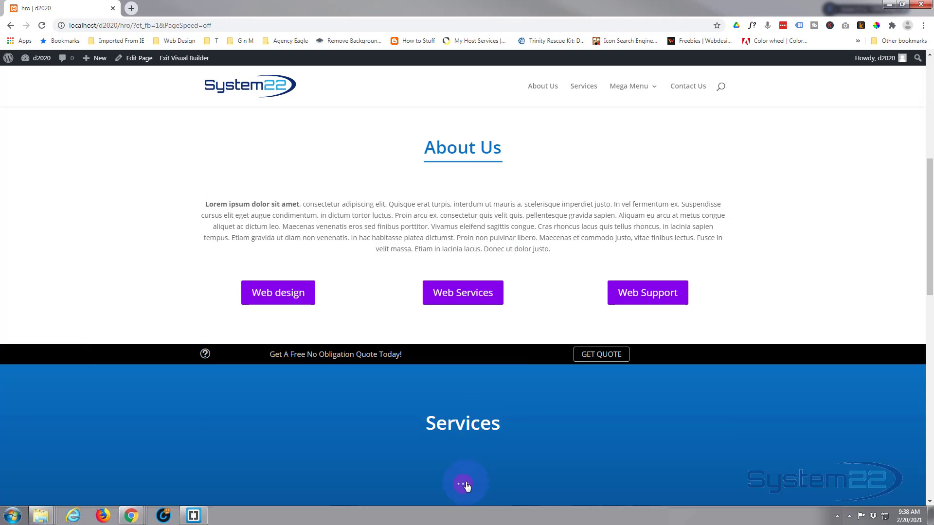
# - Save the page and exit the Visual Builder to the live page
pyautogui.click(463, 484)
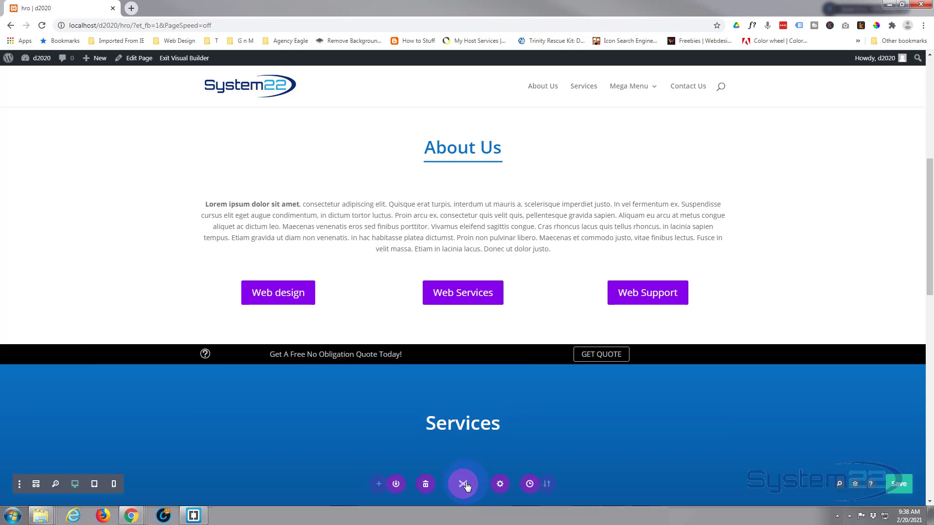
pyautogui.click(897, 485)
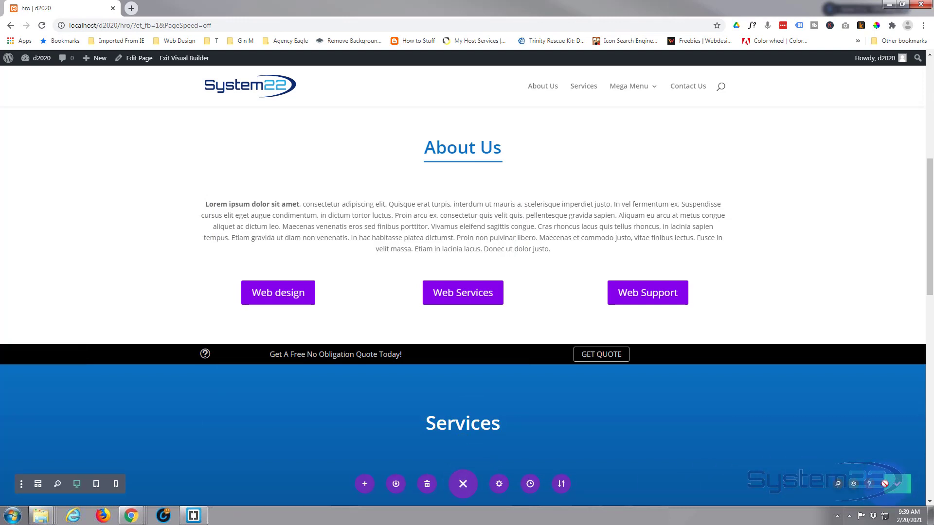
pyautogui.click(198, 59)
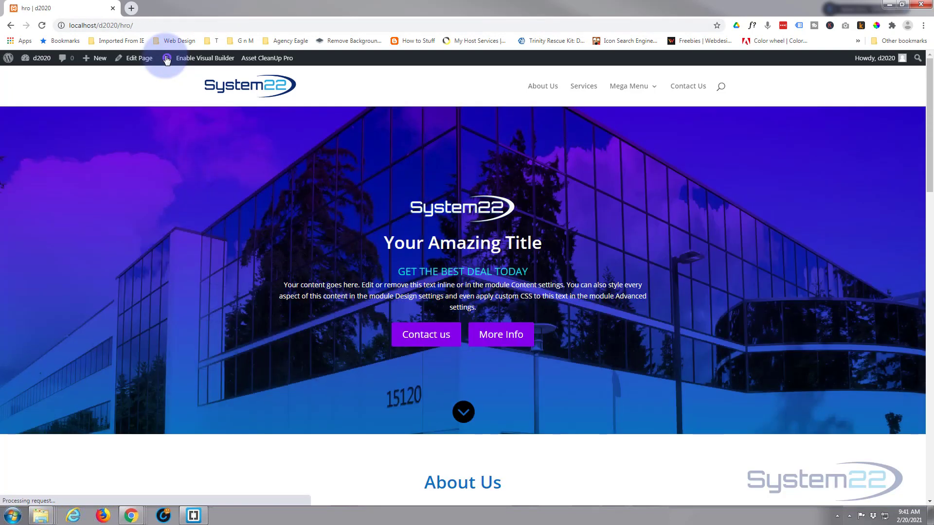
# - Check the quote bar's fade-in and sticky color change on the live page, and test the Get Quote button's link
pyautogui.scroll(-2, 193, 197)
pyautogui.scroll(-2, 193, 197)
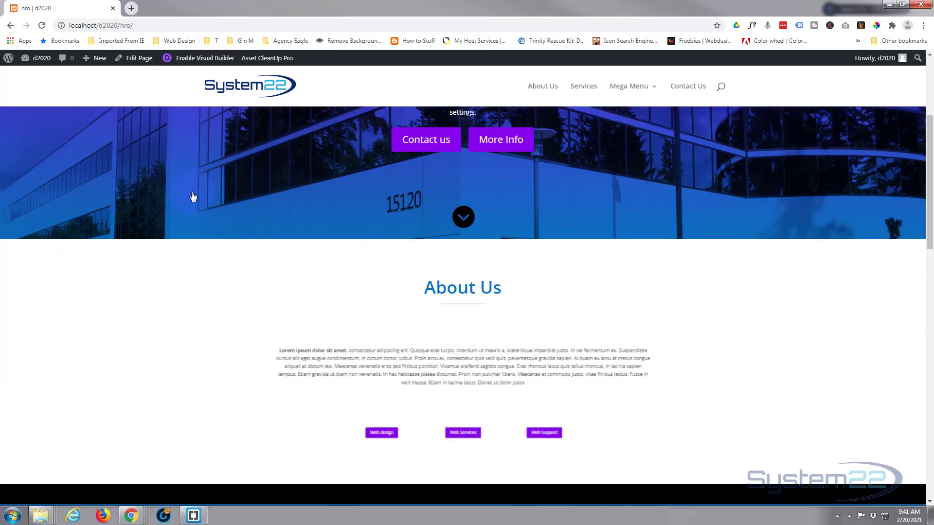
pyautogui.scroll(-1, 193, 197)
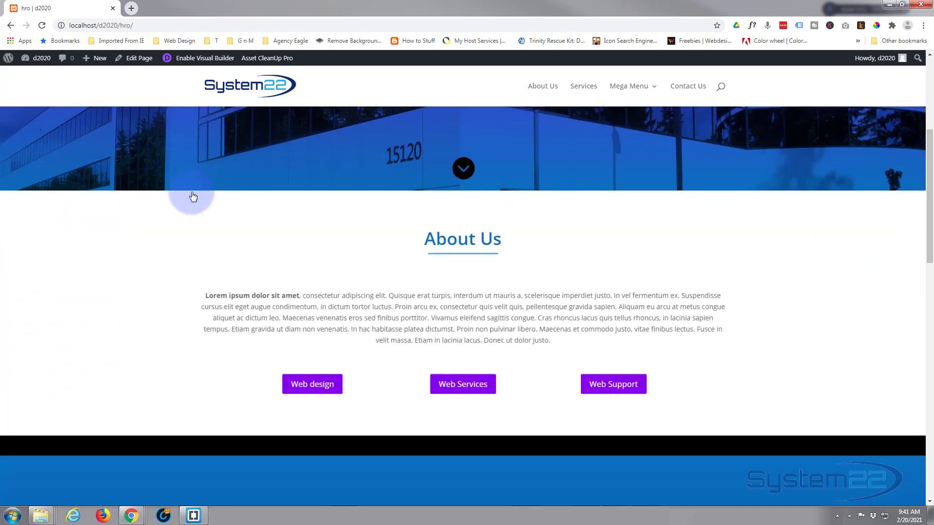
pyautogui.scroll(-1, 194, 197)
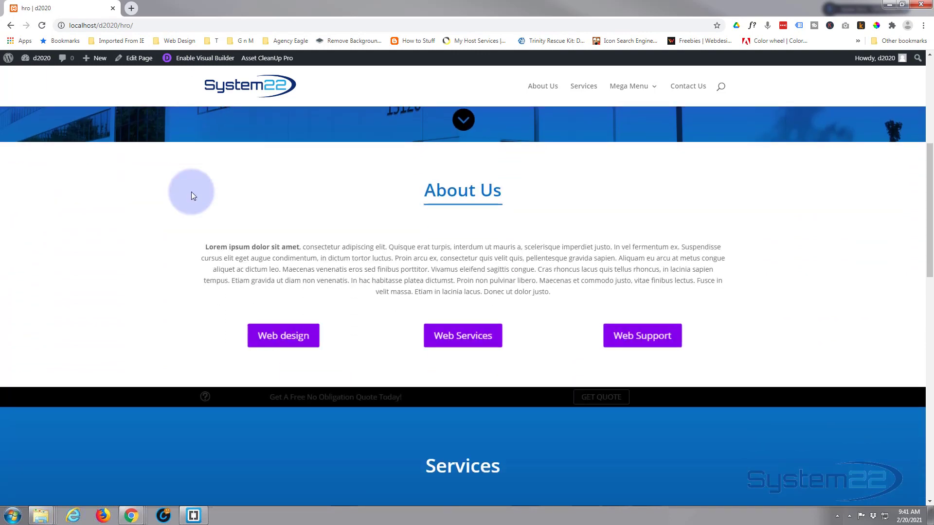
pyautogui.scroll(-1, 192, 196)
pyautogui.scroll(-3, 192, 196)
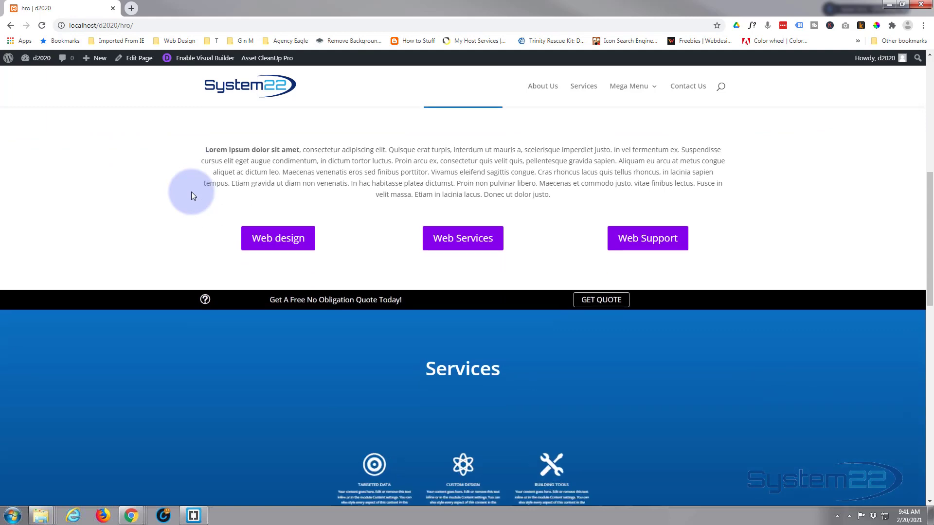
pyautogui.scroll(-3, 191, 195)
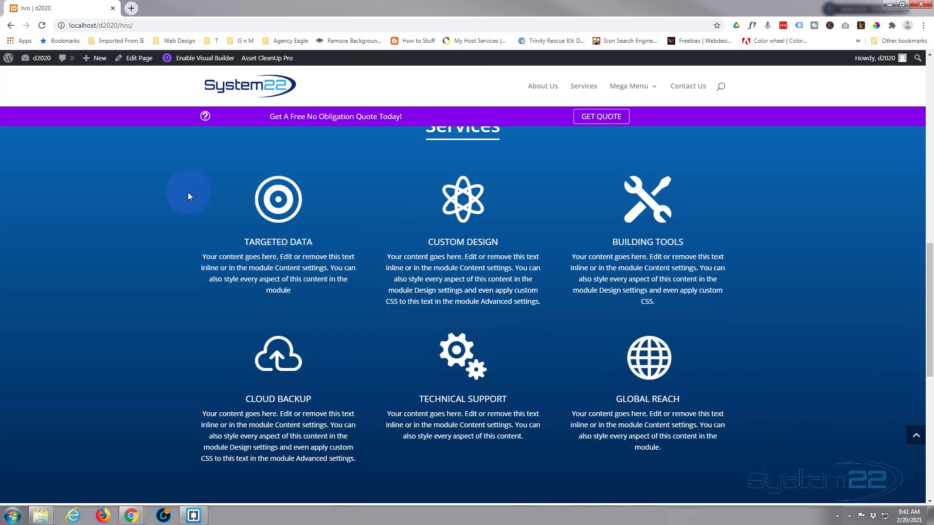
pyautogui.scroll(-1, 151, 190)
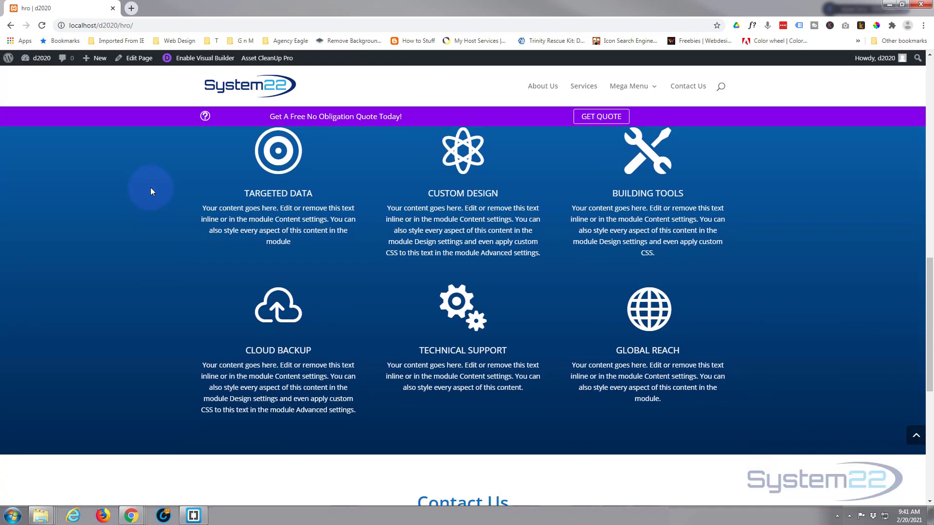
pyautogui.scroll(1, 485, 158)
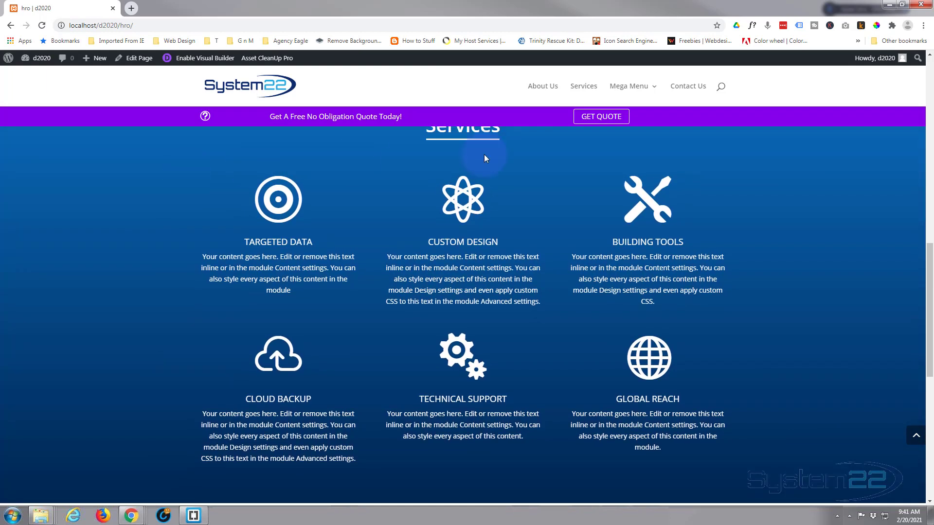
pyautogui.click(598, 118)
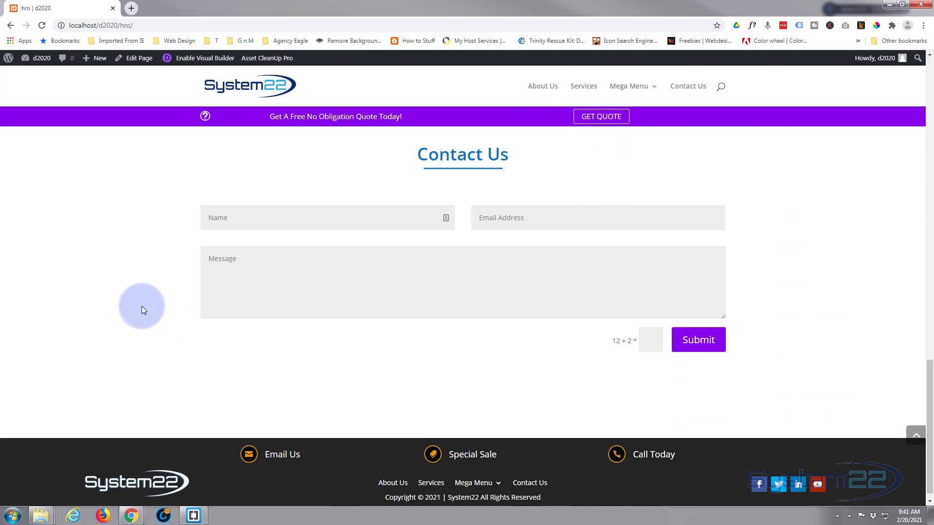
# - Recheck the quote bar's sticky behavior between the hero and Contact Us sections, retest its Get Quote link, and return to the page top
pyautogui.scroll(5, 125, 333)
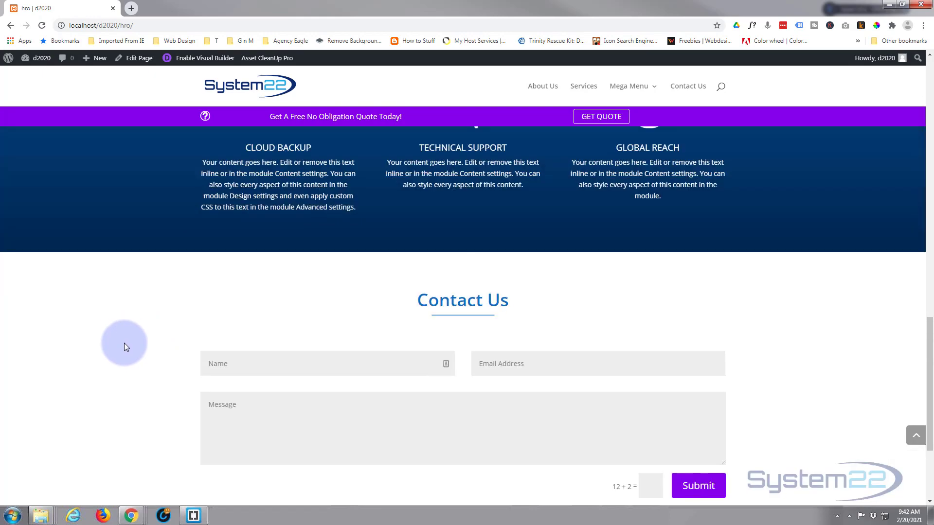
pyautogui.scroll(7, 114, 418)
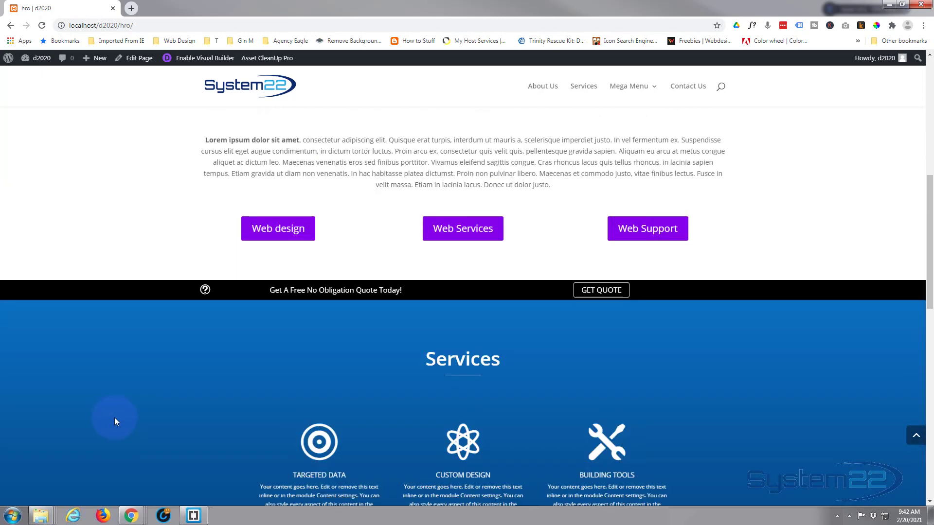
pyautogui.scroll(6, 115, 417)
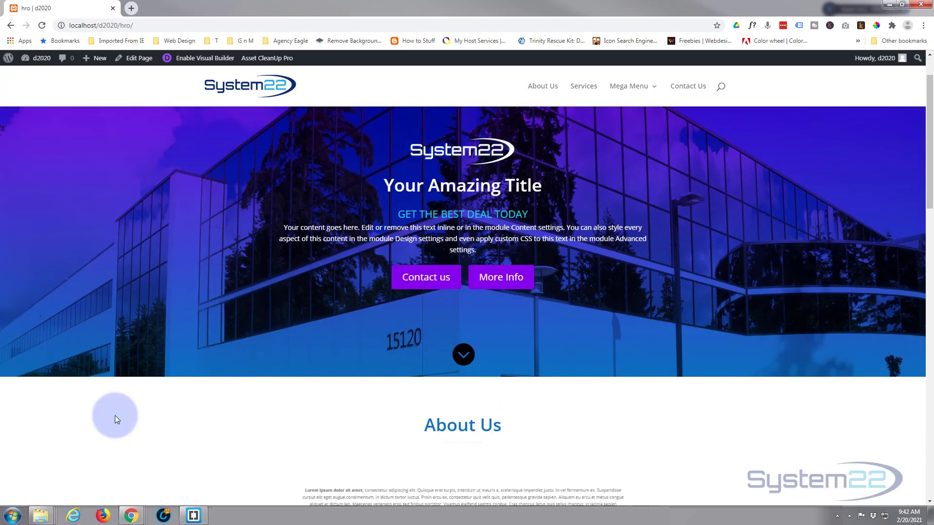
pyautogui.scroll(-7, 115, 415)
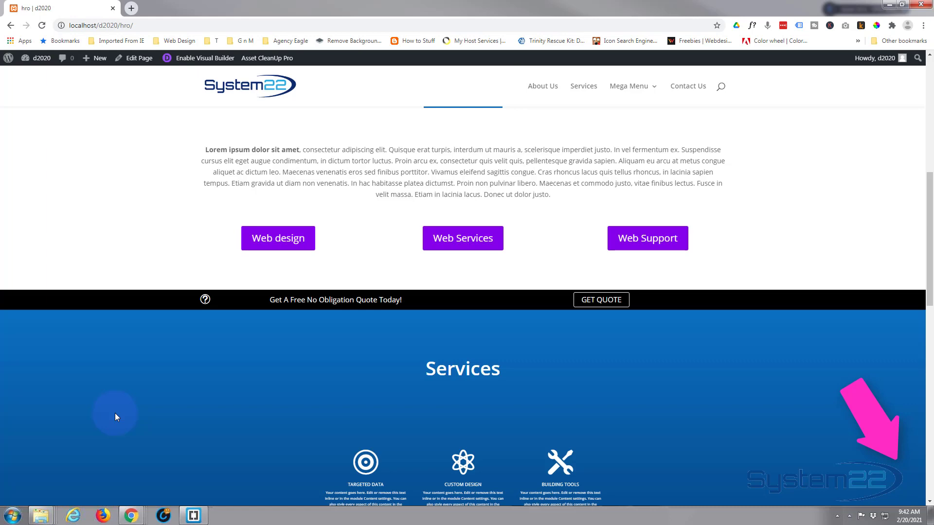
pyautogui.scroll(-5, 140, 384)
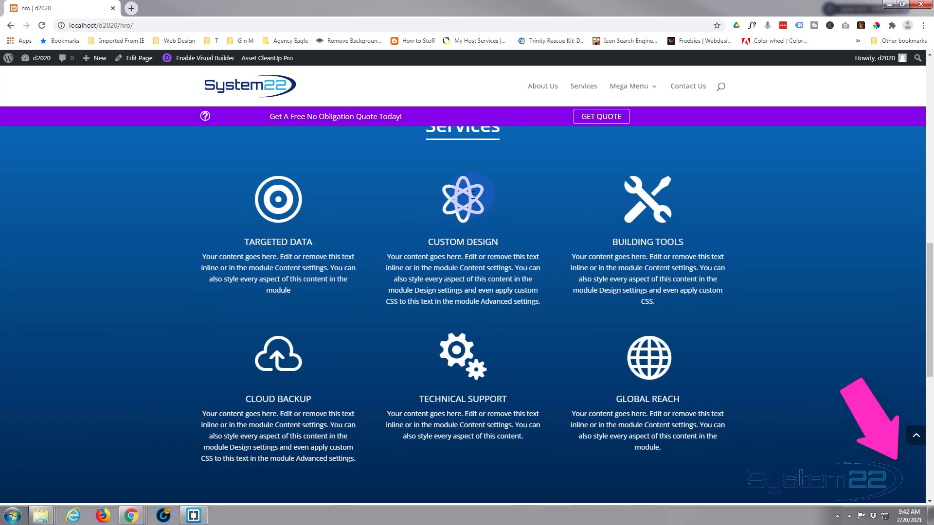
pyautogui.click(605, 117)
pyautogui.click(327, 334)
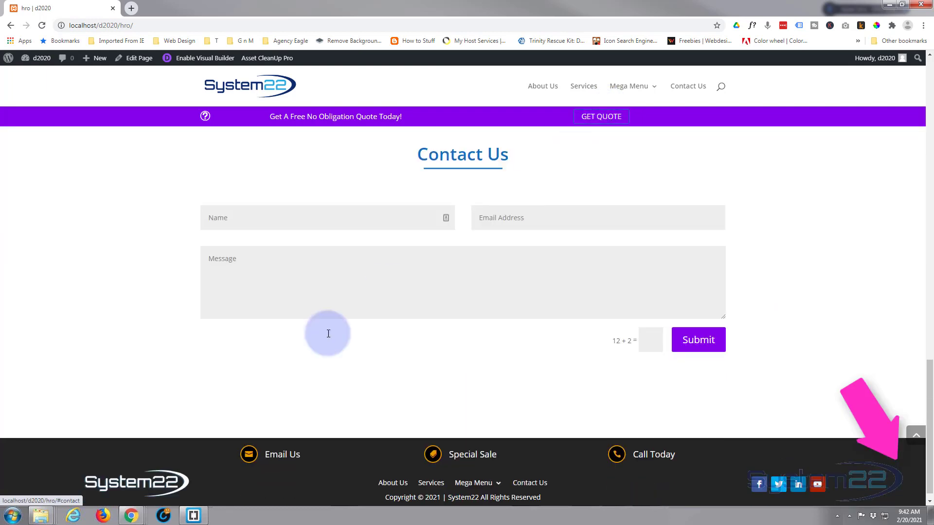
pyautogui.scroll(2, 168, 428)
pyautogui.scroll(10, 168, 426)
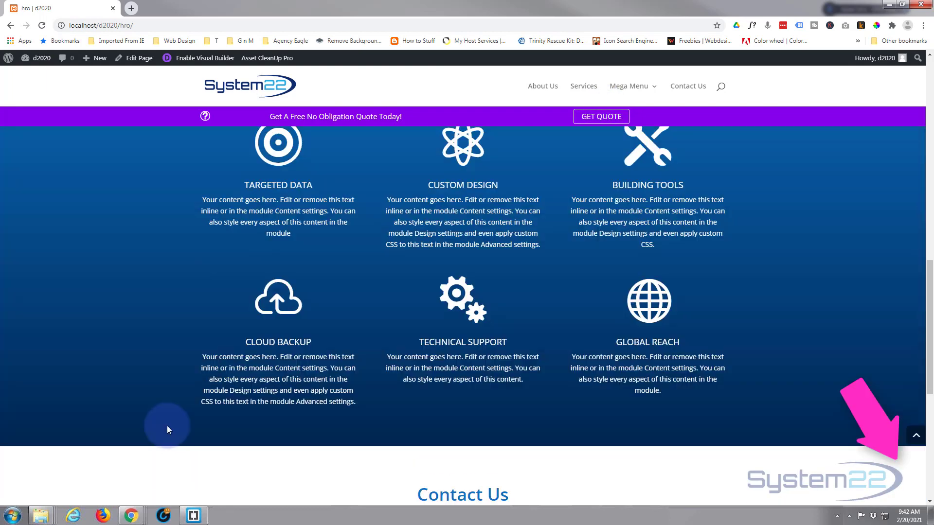
pyautogui.scroll(3, 167, 426)
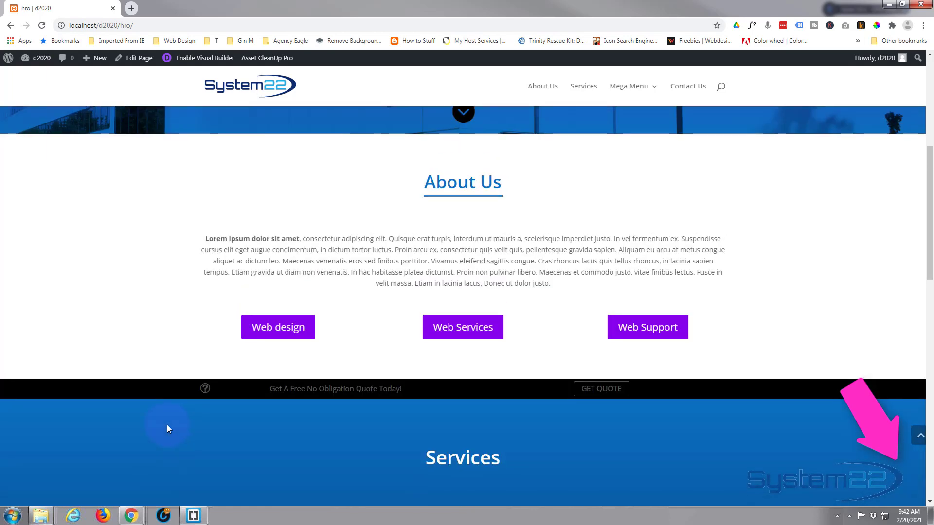
pyautogui.scroll(6, 168, 429)
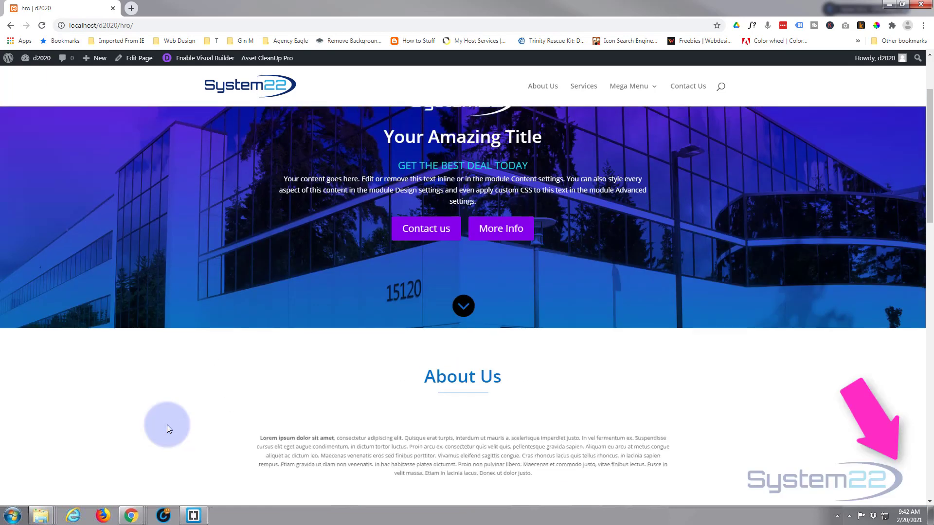
pyautogui.scroll(1, 168, 425)
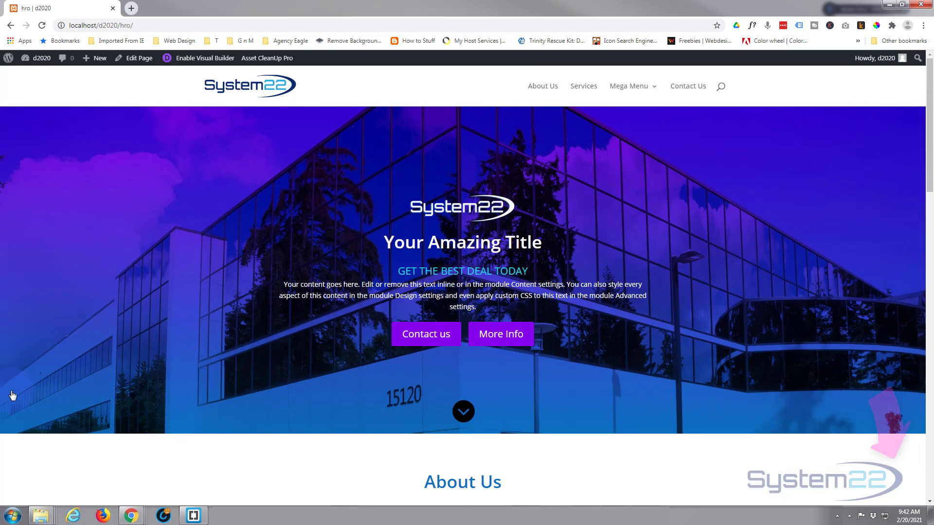